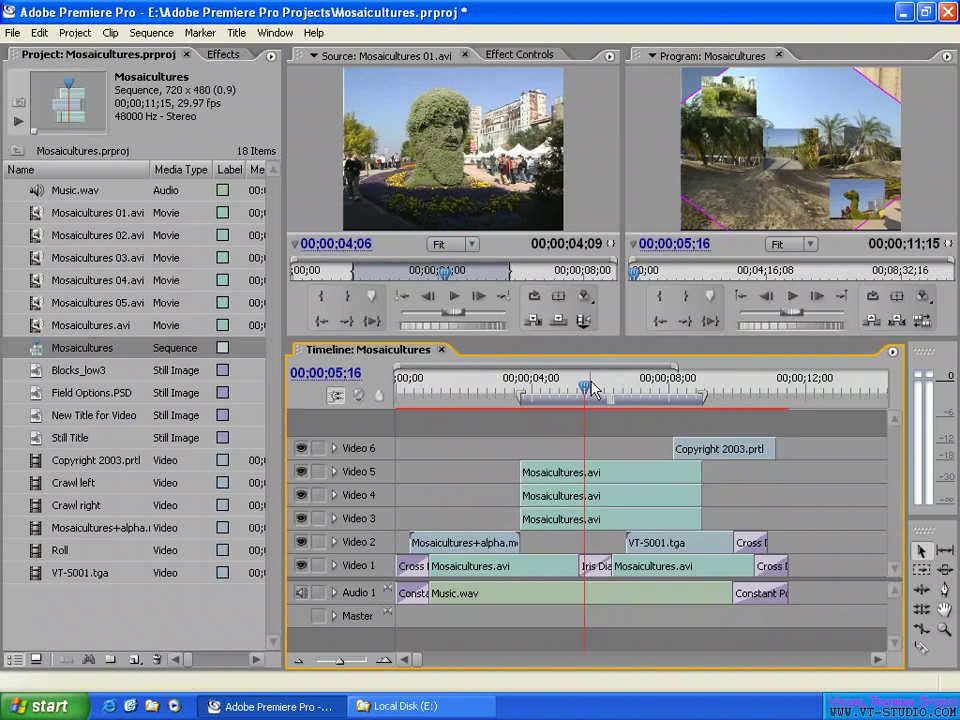
Step: Move the playhead to 00;00;05;20 and start a movie export of the sequence with the file name Mosaicultures01.avi
click(523, 396)
drag(705, 385, 589, 385)
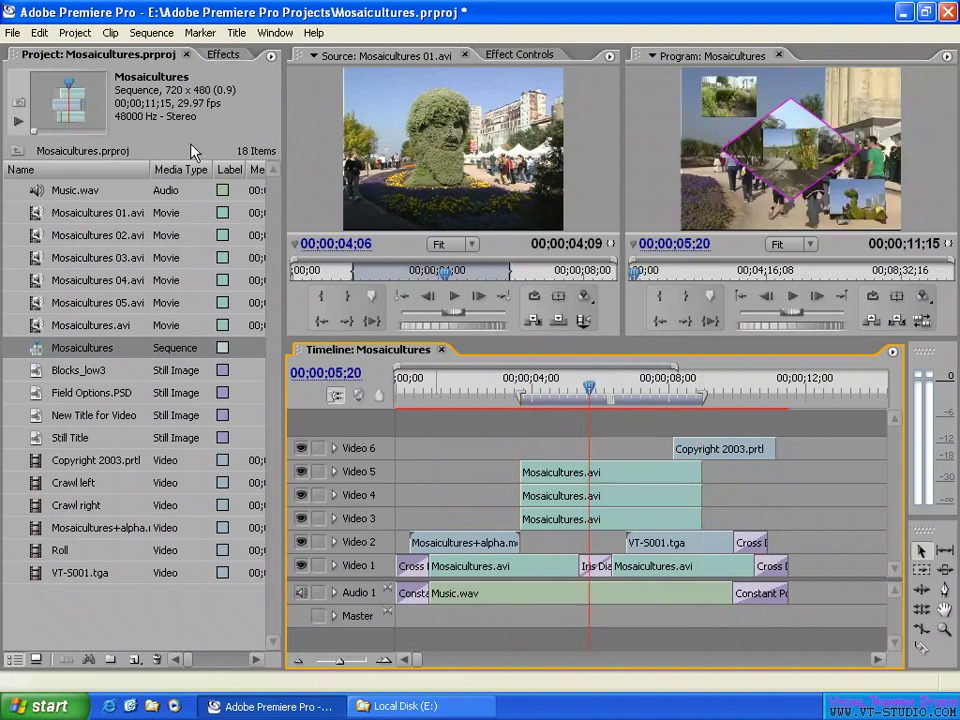
click(13, 32)
mouse_move(100, 318)
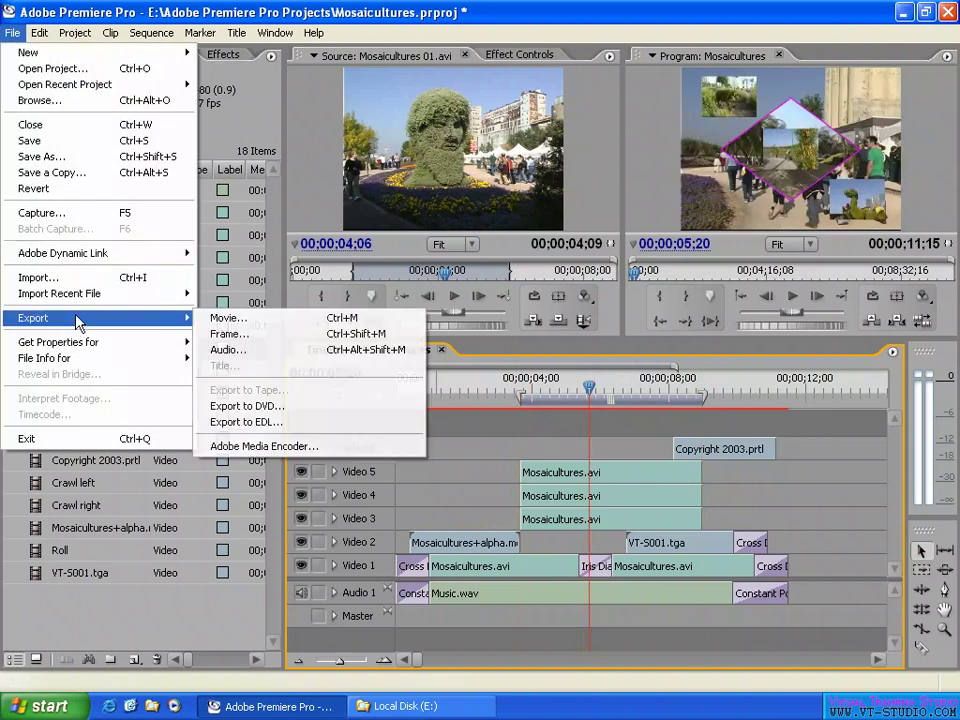
click(250, 320)
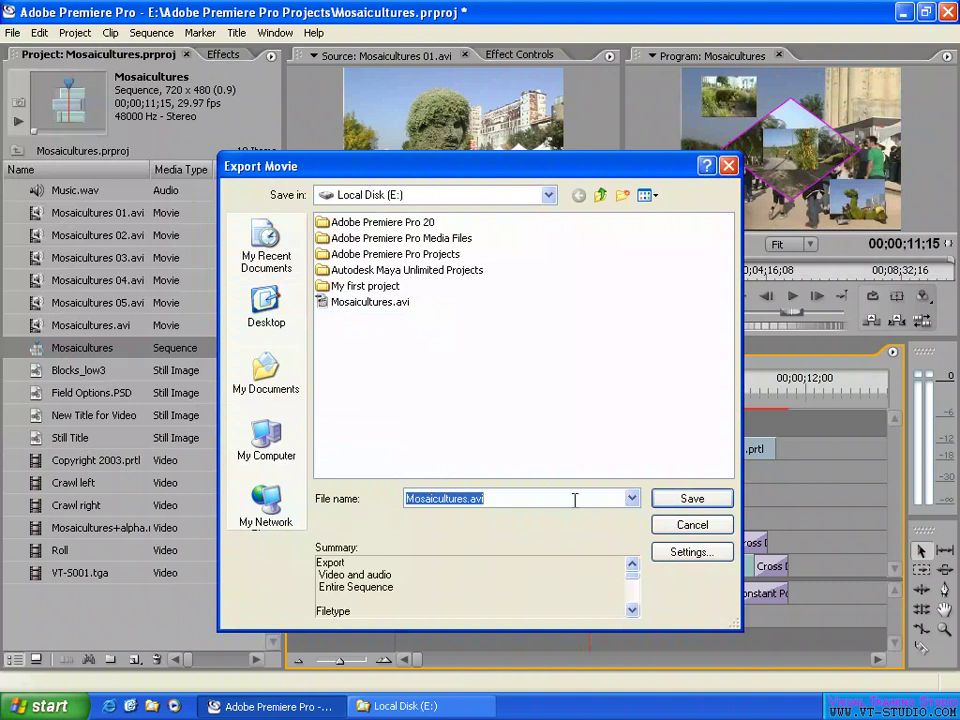
click(523, 498)
key(Left)
key(Left)
key(Left)
key(Left)
text(01)
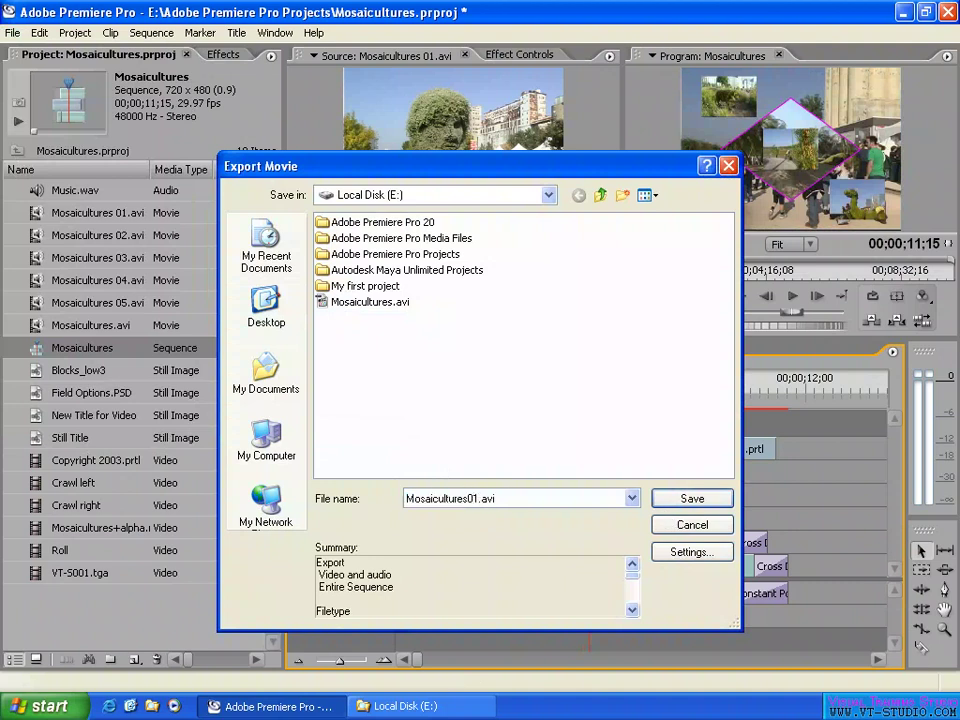
Step: Set the export's file type to Microsoft AVI and range to Work Area Bar, and enable Add to Project When Finished
click(690, 552)
click(546, 264)
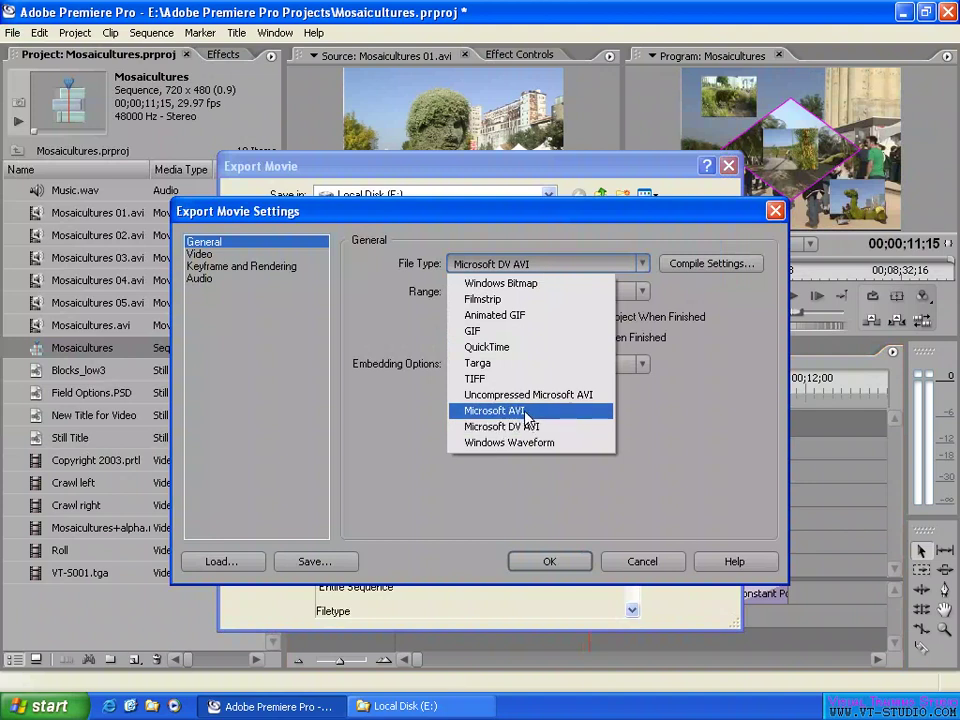
click(540, 418)
click(517, 292)
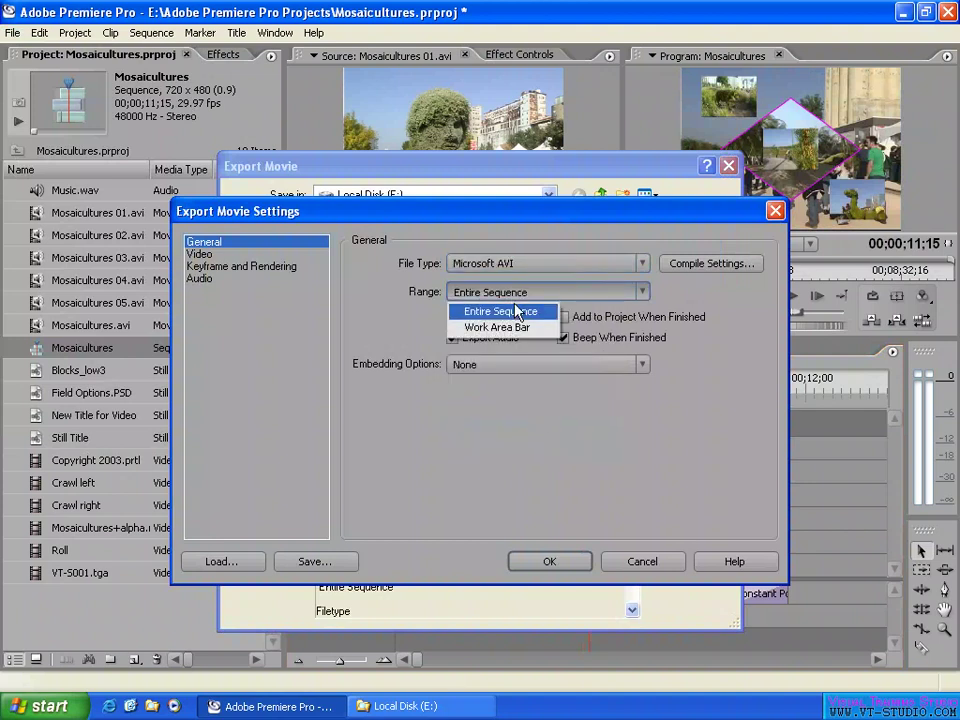
click(505, 330)
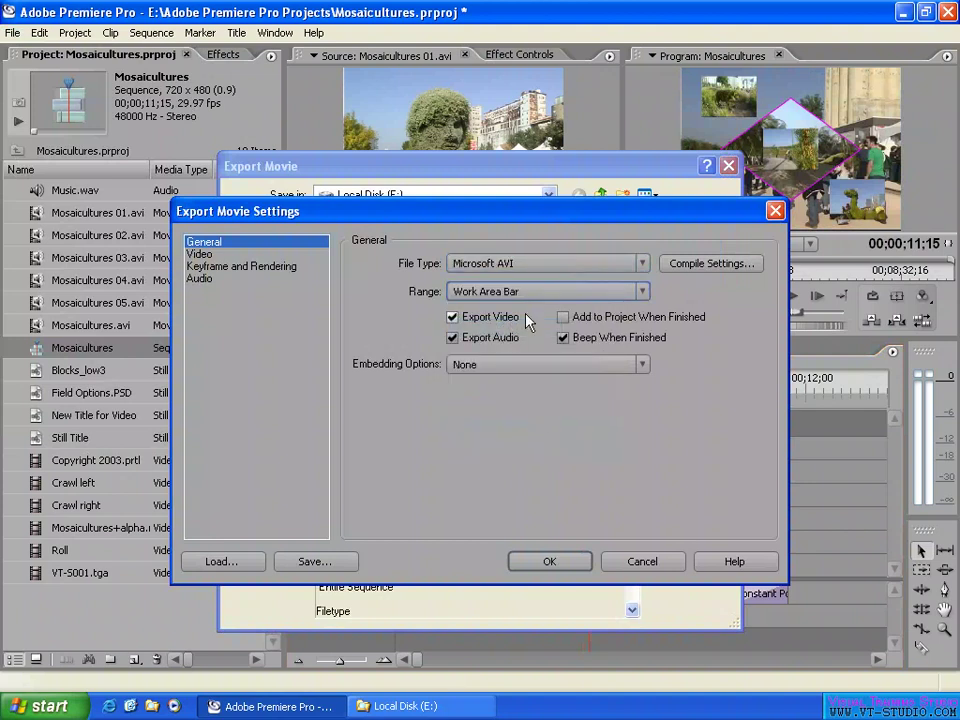
click(590, 317)
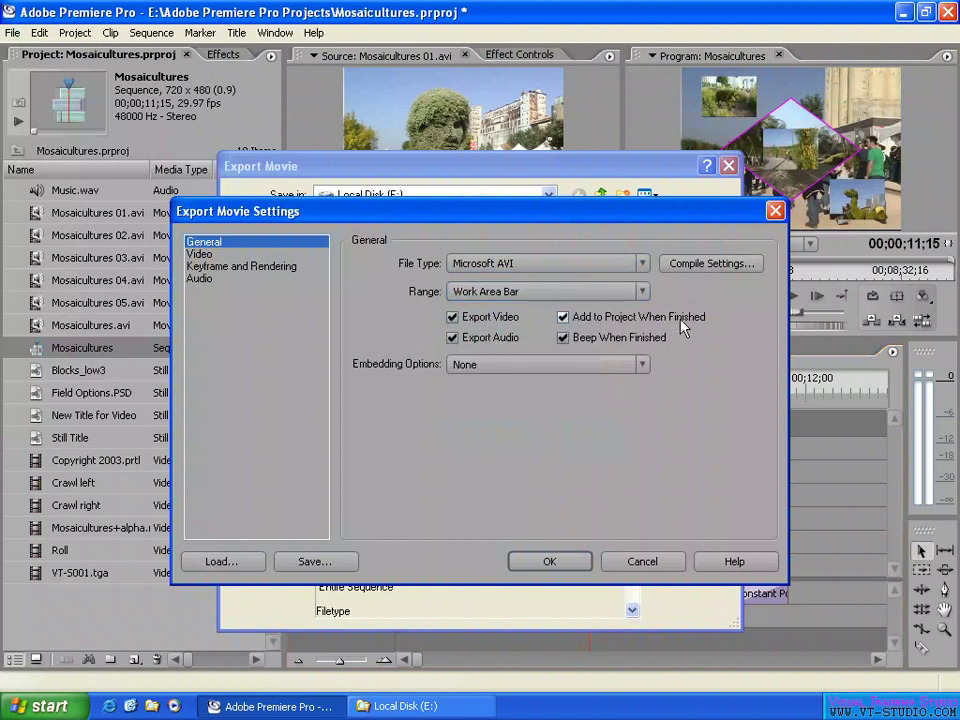
click(505, 368)
click(553, 400)
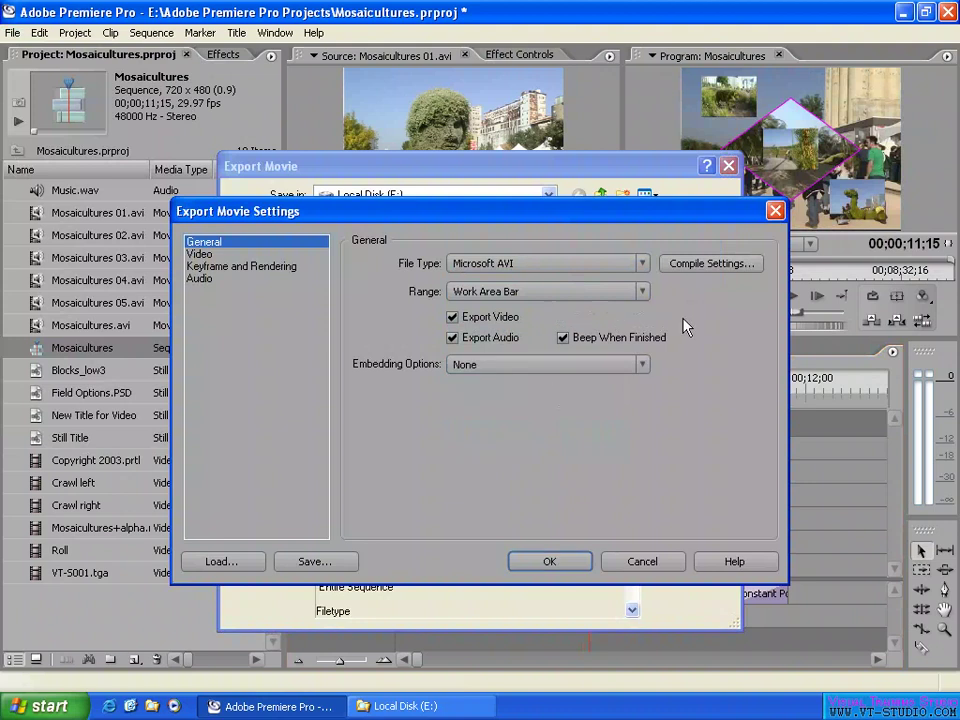
click(697, 262)
click(607, 299)
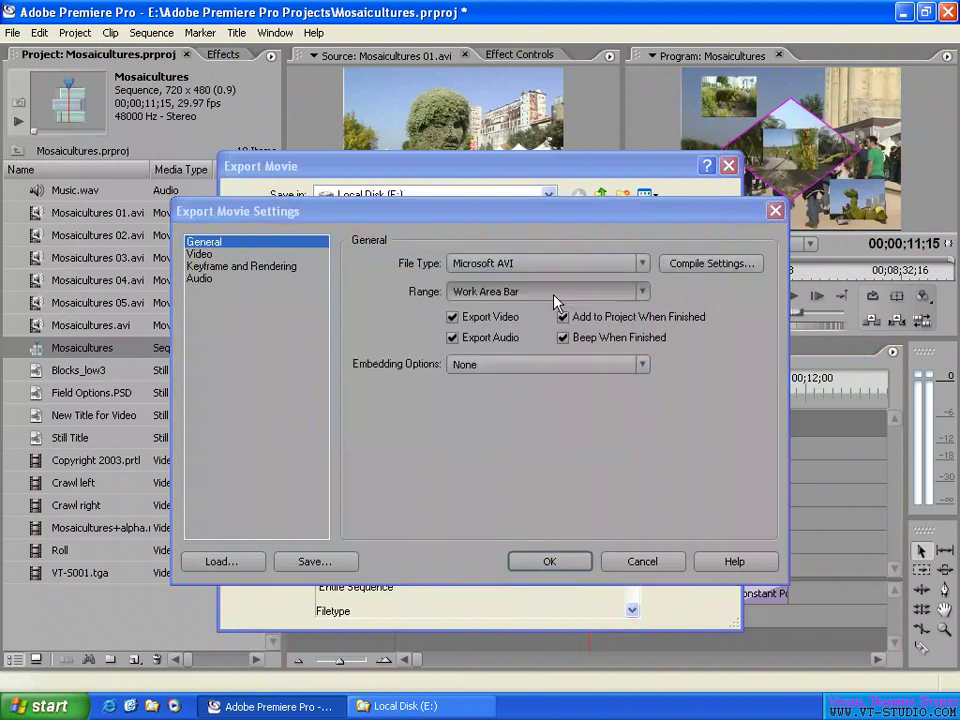
Step: Choose Indeo video 5.10 as the video compressor and accept its encoder configuration
click(236, 254)
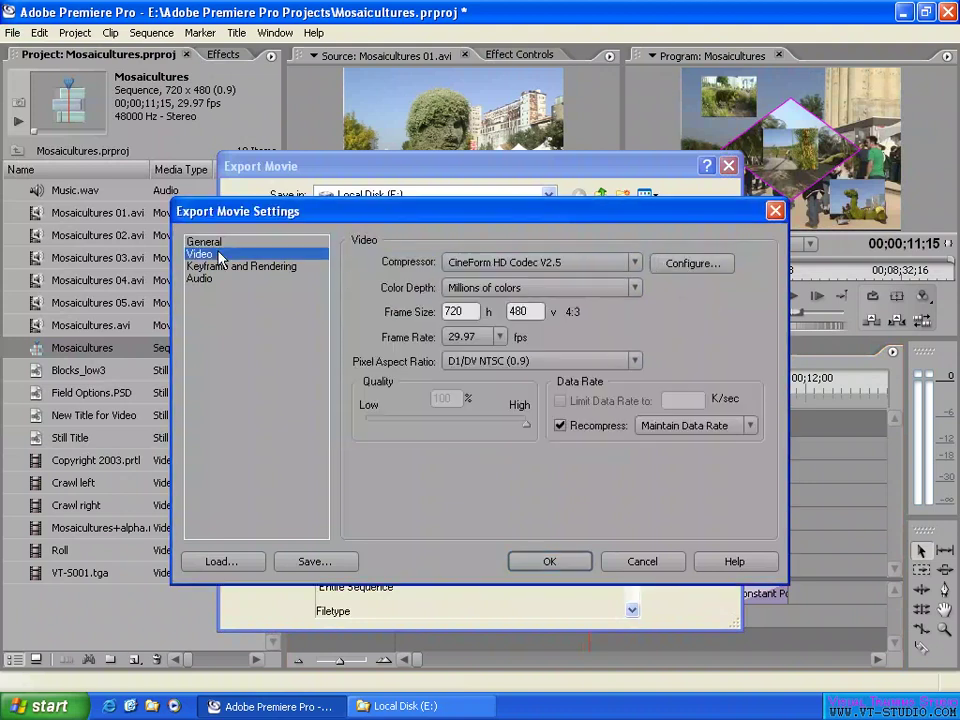
click(476, 266)
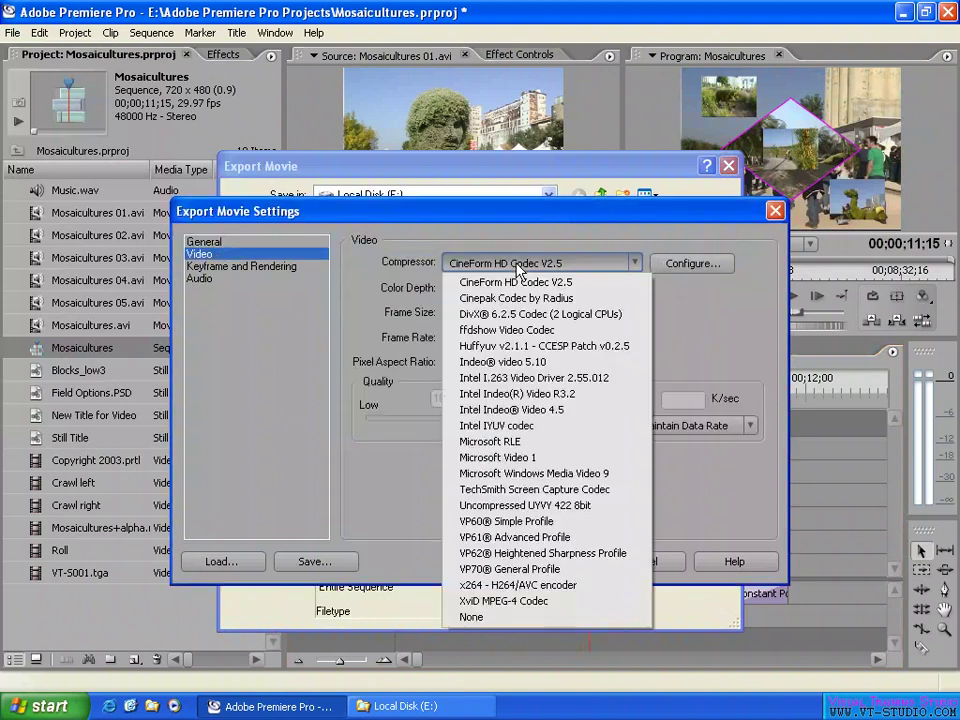
click(528, 366)
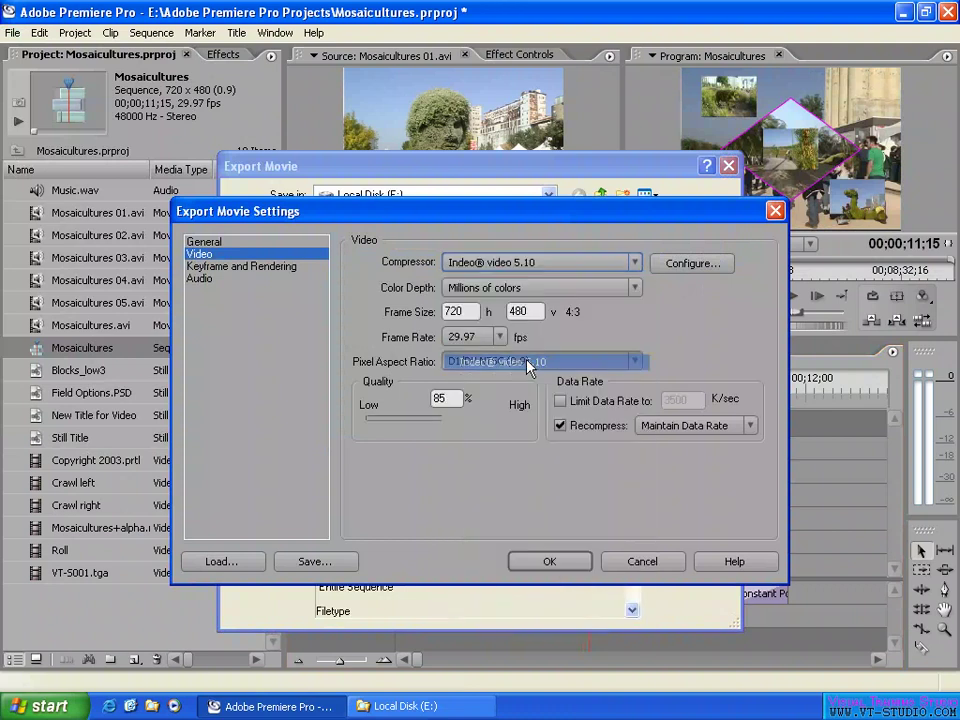
click(684, 268)
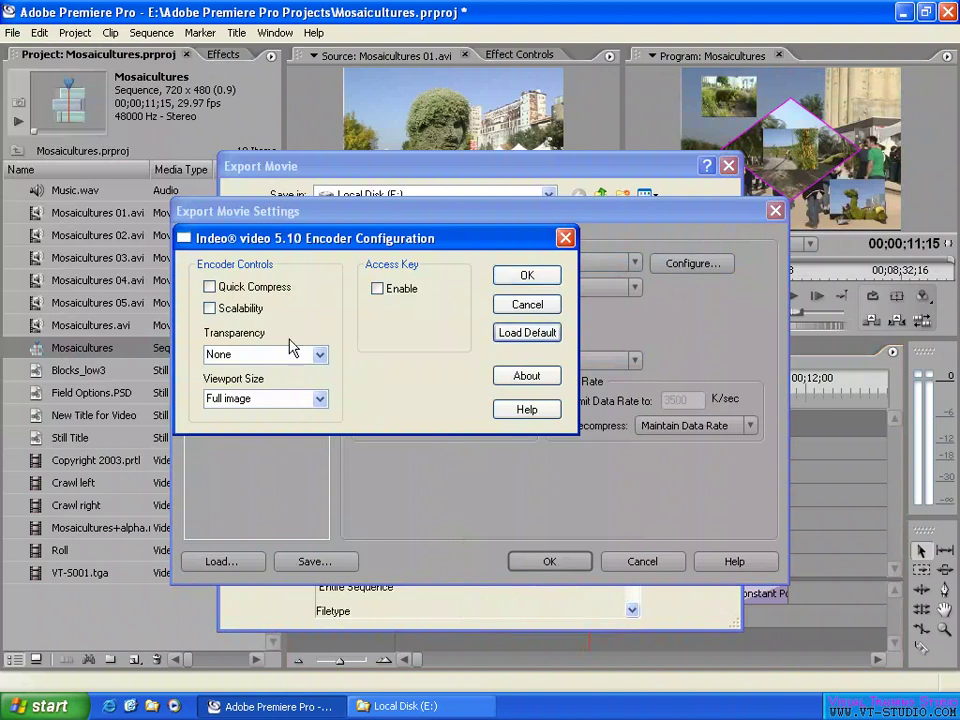
click(542, 274)
click(700, 267)
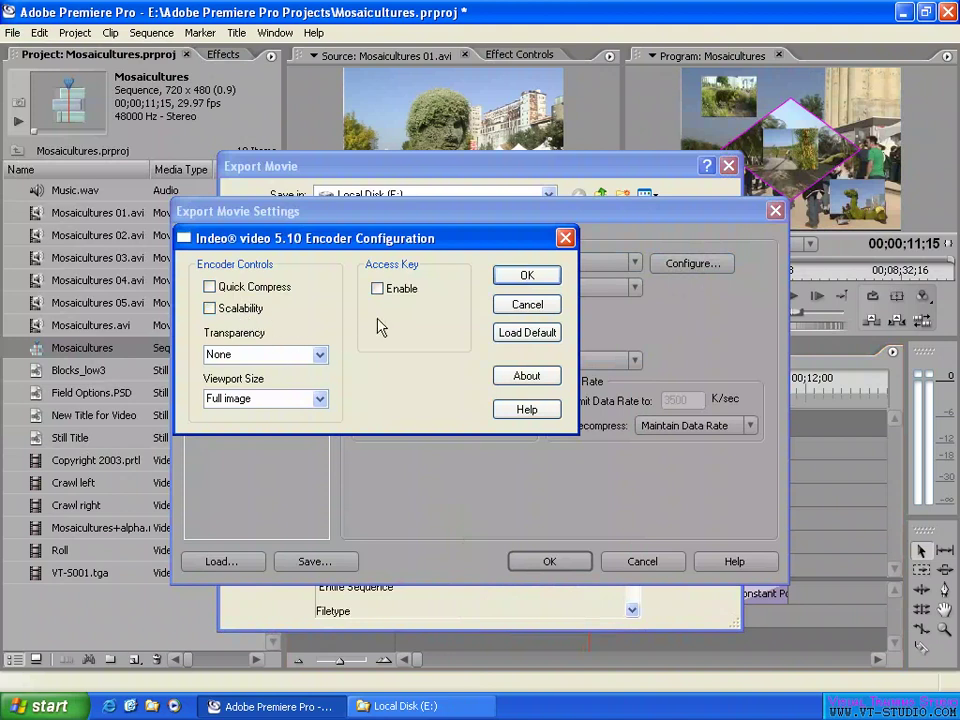
click(527, 280)
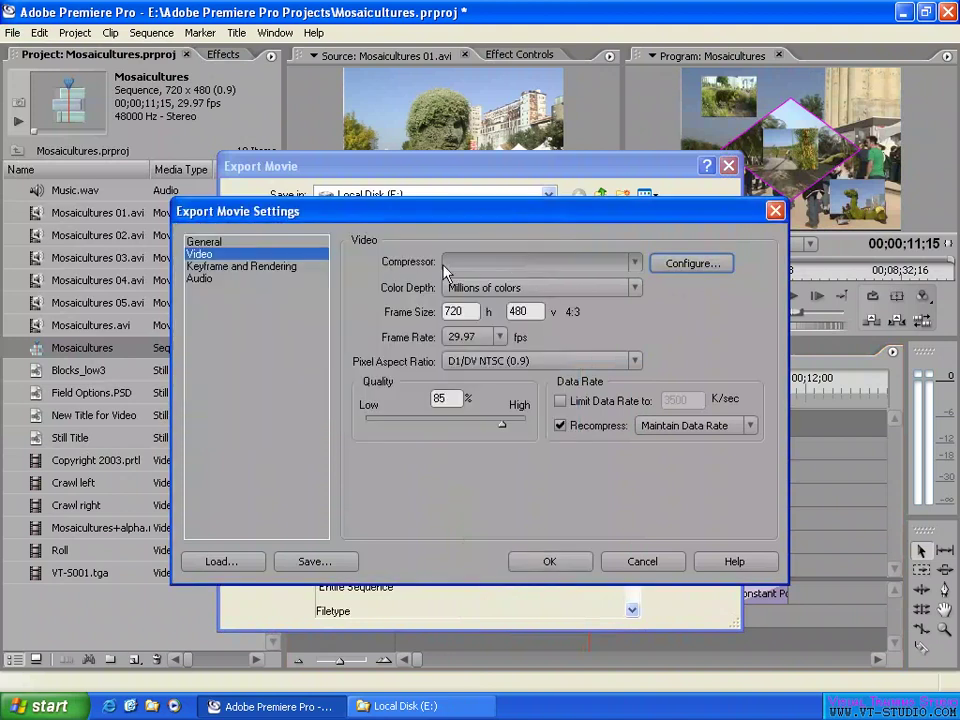
Step: Try the Microsoft RLE and DivX 6.2.5 compressors to compare their configuration options, and return to Indeo video 5.10
click(540, 264)
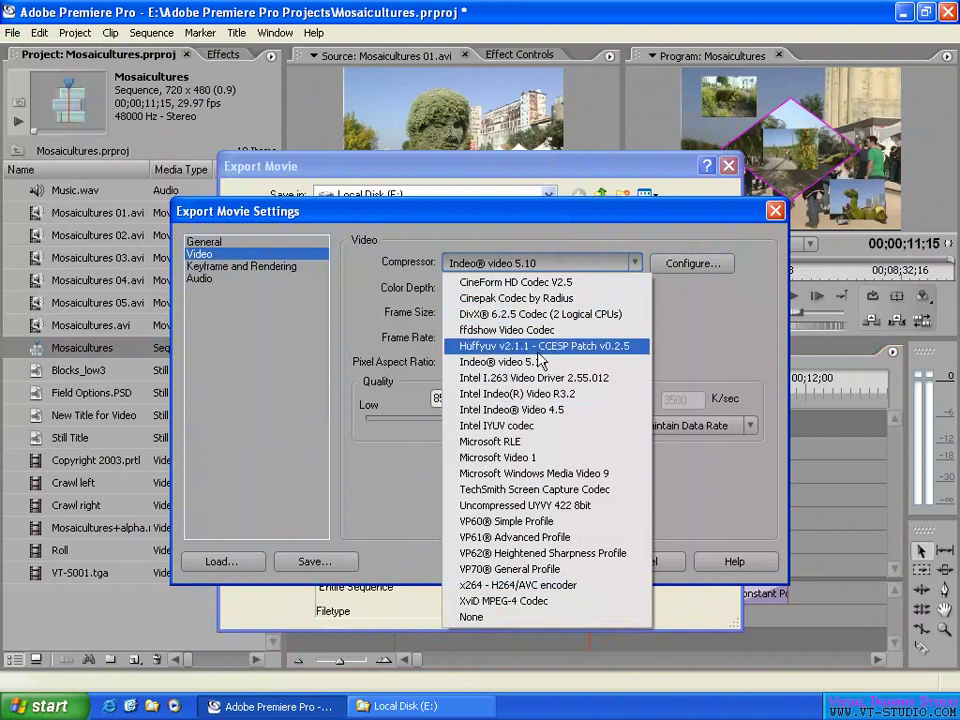
click(515, 441)
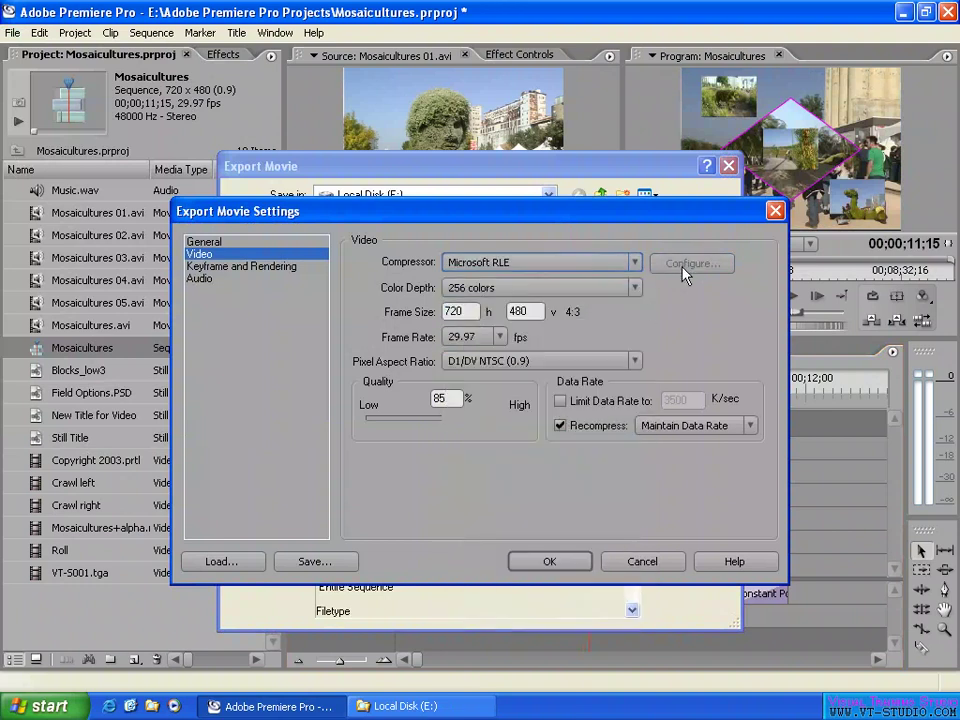
click(584, 265)
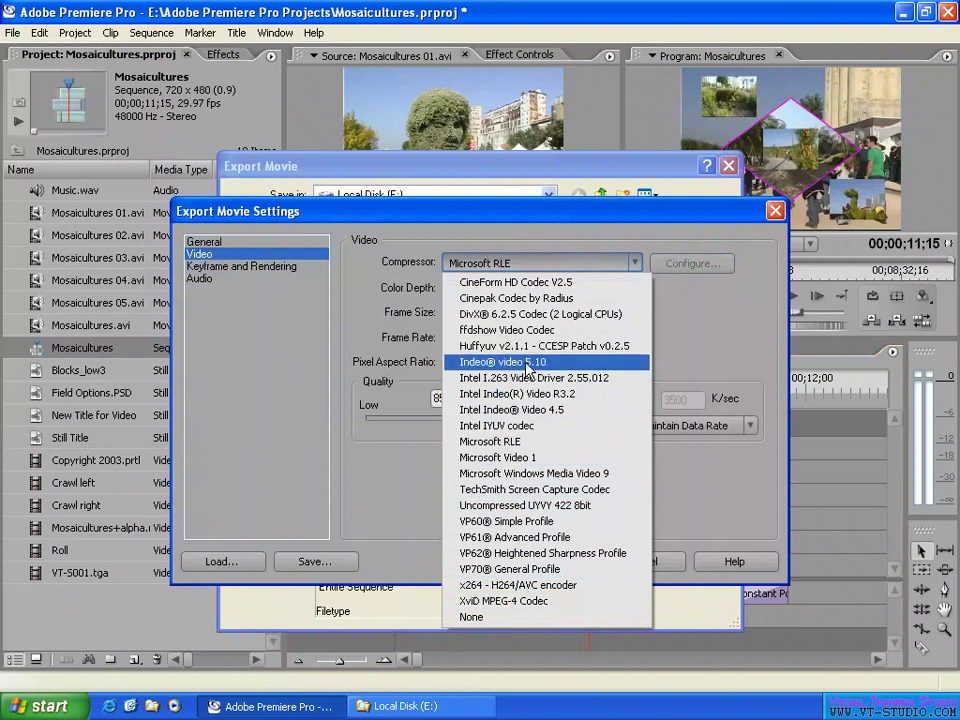
click(521, 313)
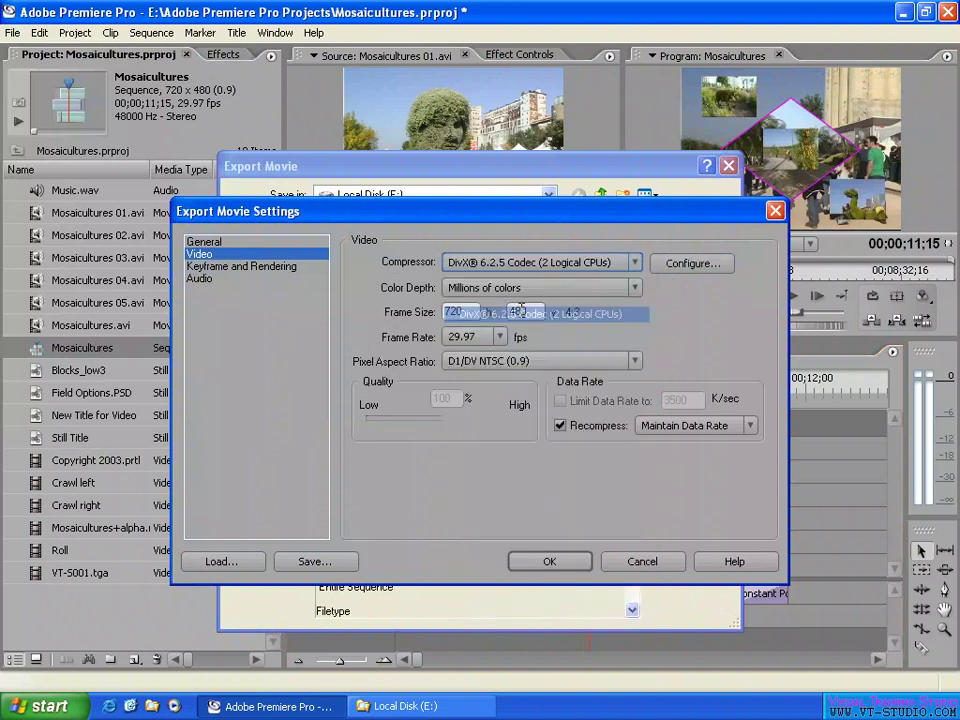
click(688, 263)
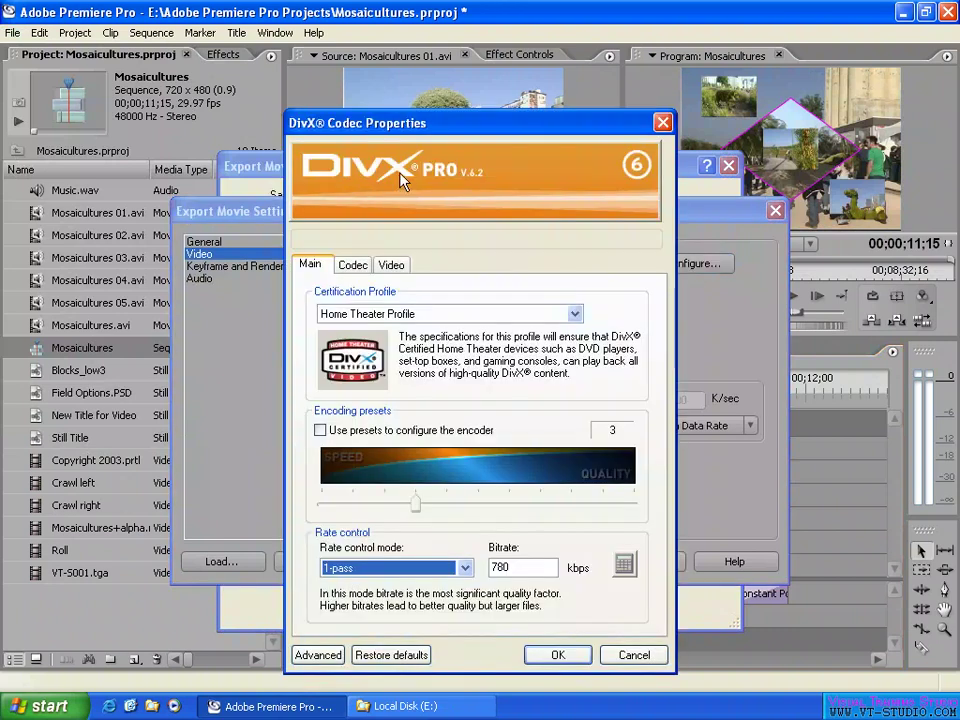
click(634, 657)
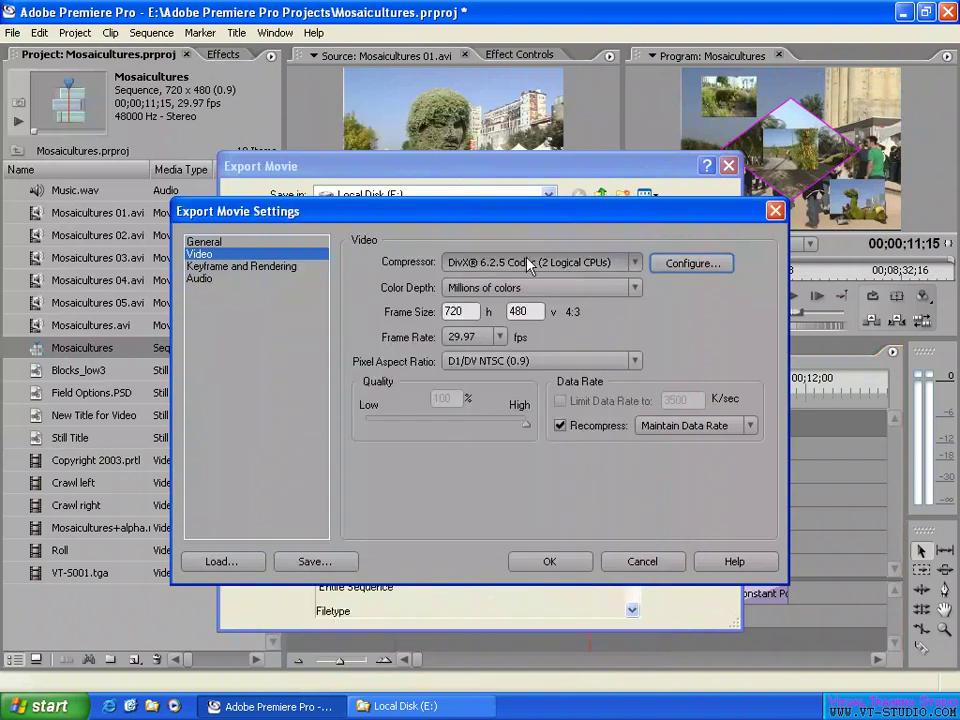
click(517, 269)
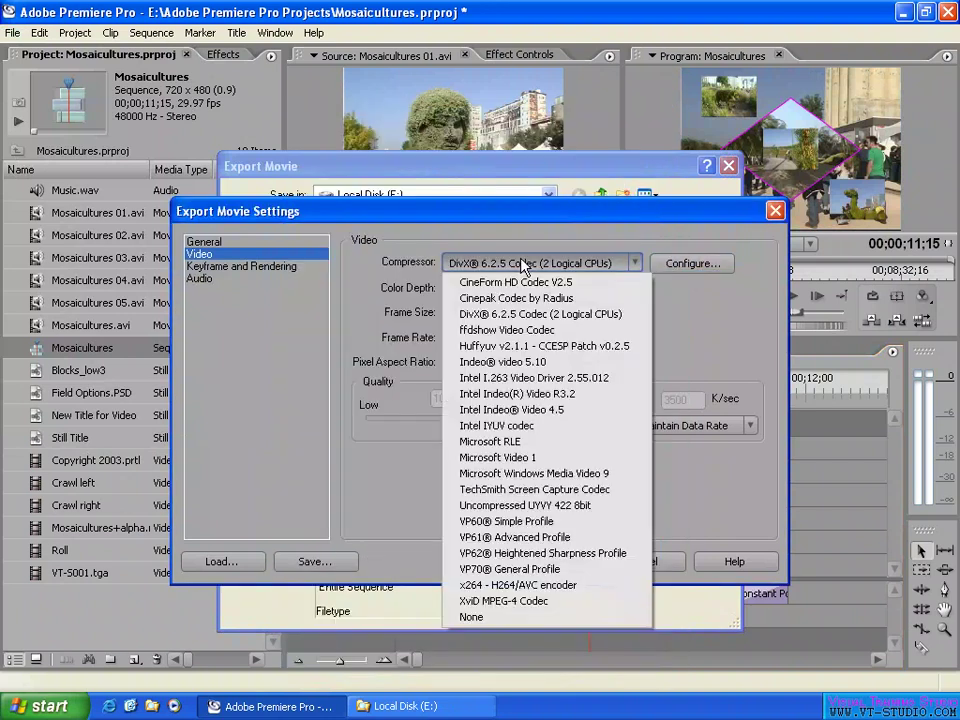
click(530, 365)
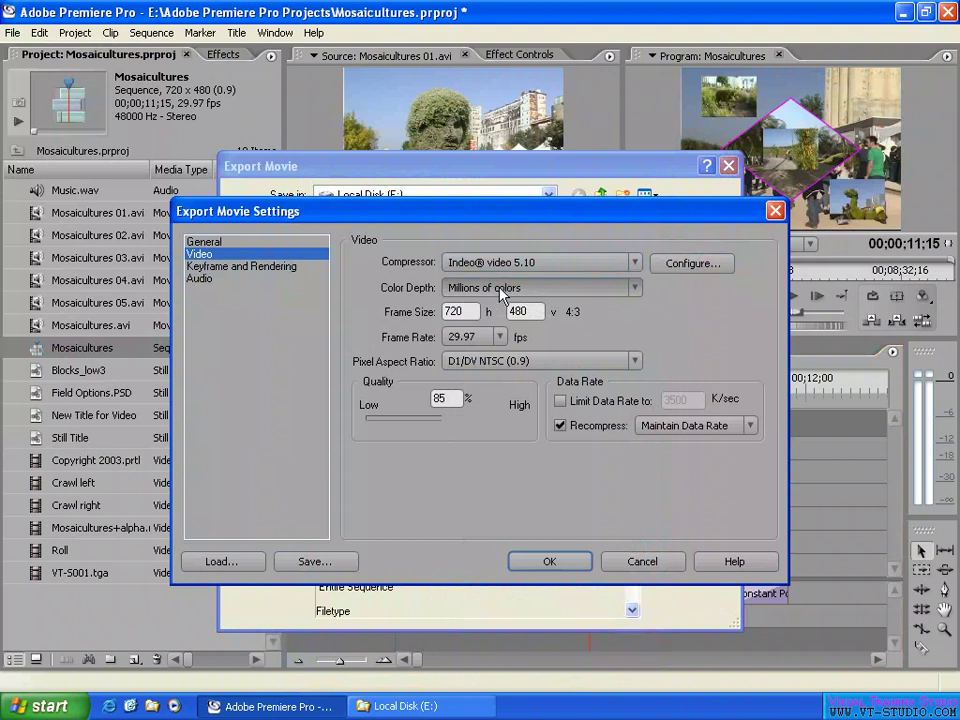
Step: Compare the color depth choices of Indeo video 5.10, Microsoft RLE and Microsoft Video 1, ending on Indeo video 5.10
click(495, 287)
click(519, 308)
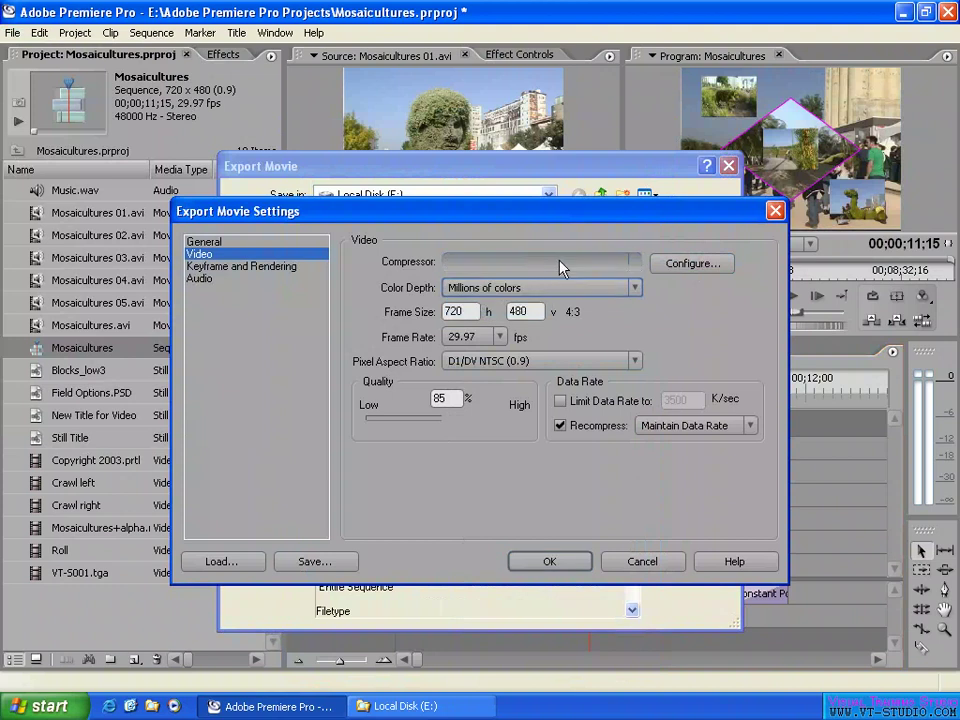
click(540, 262)
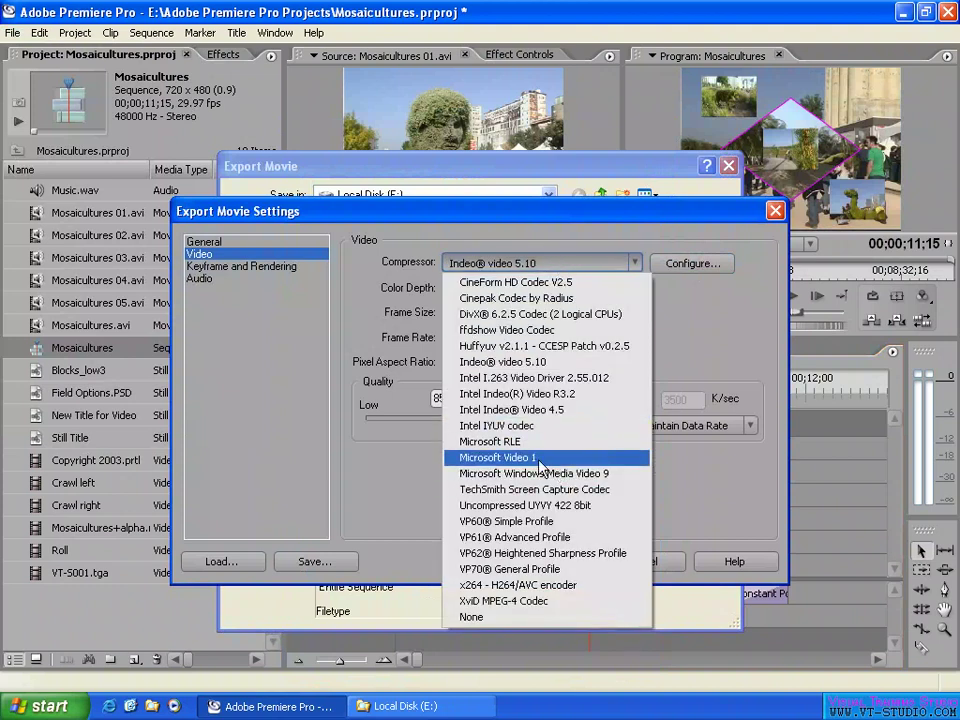
click(540, 441)
click(521, 289)
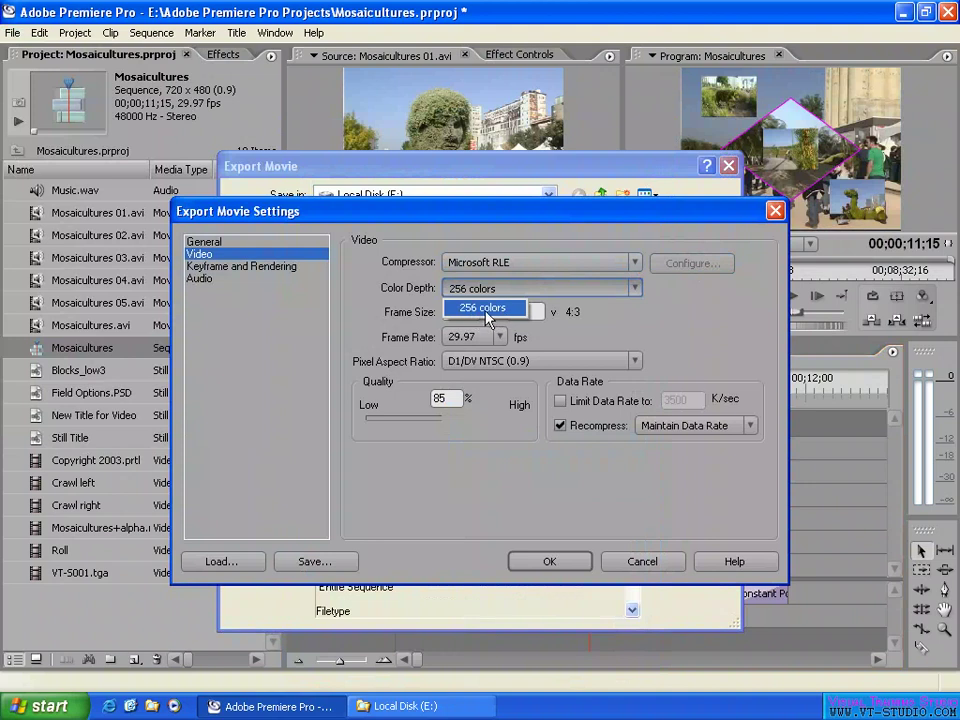
click(494, 310)
click(521, 264)
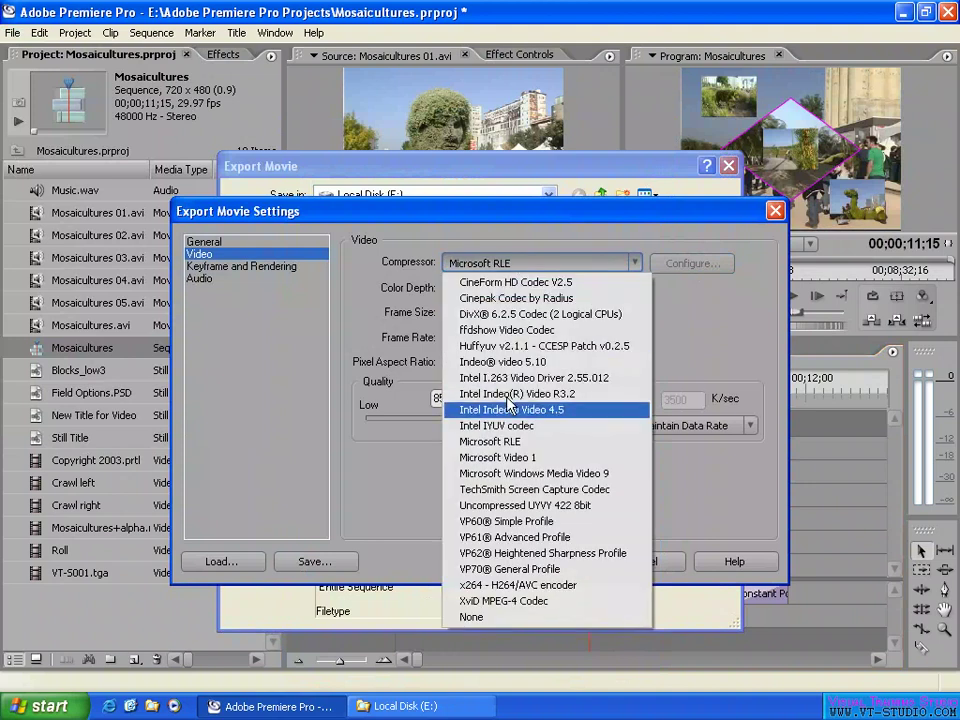
click(521, 458)
click(510, 290)
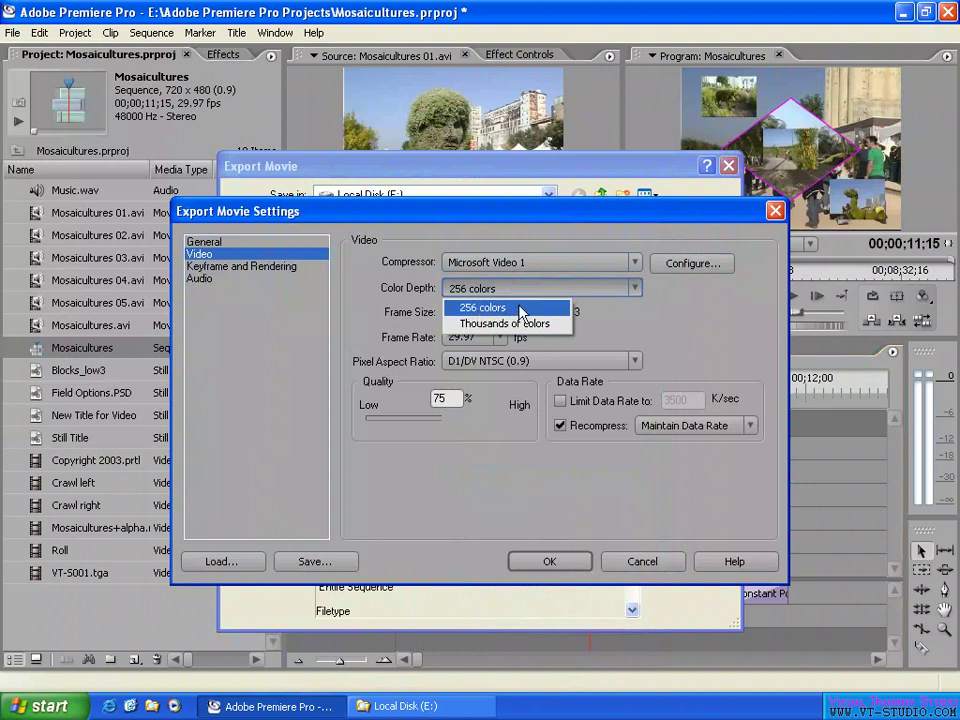
click(516, 264)
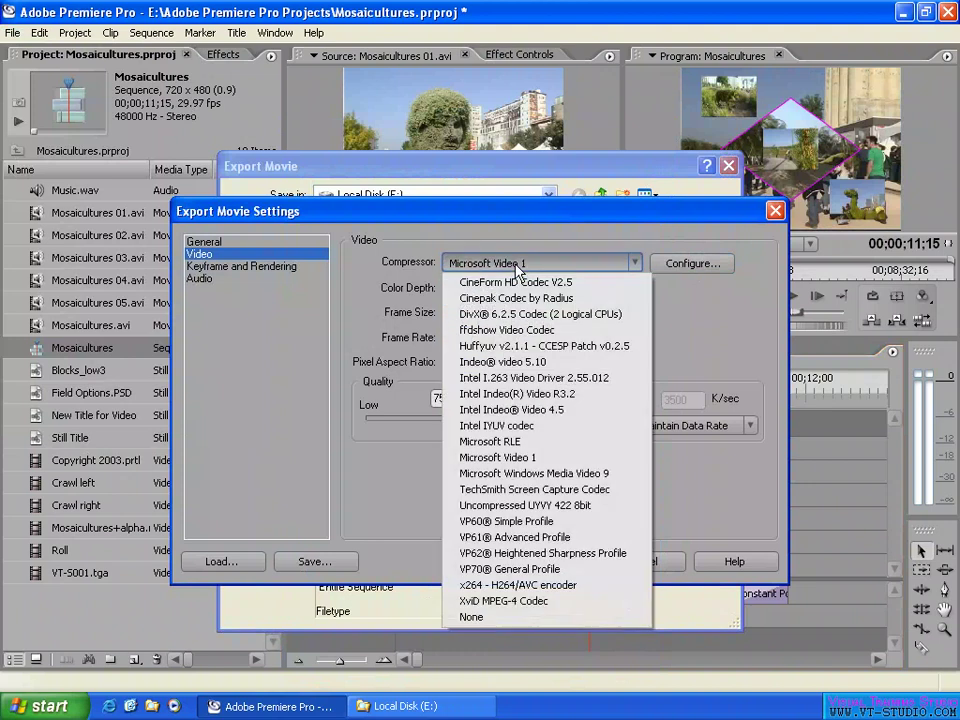
click(495, 361)
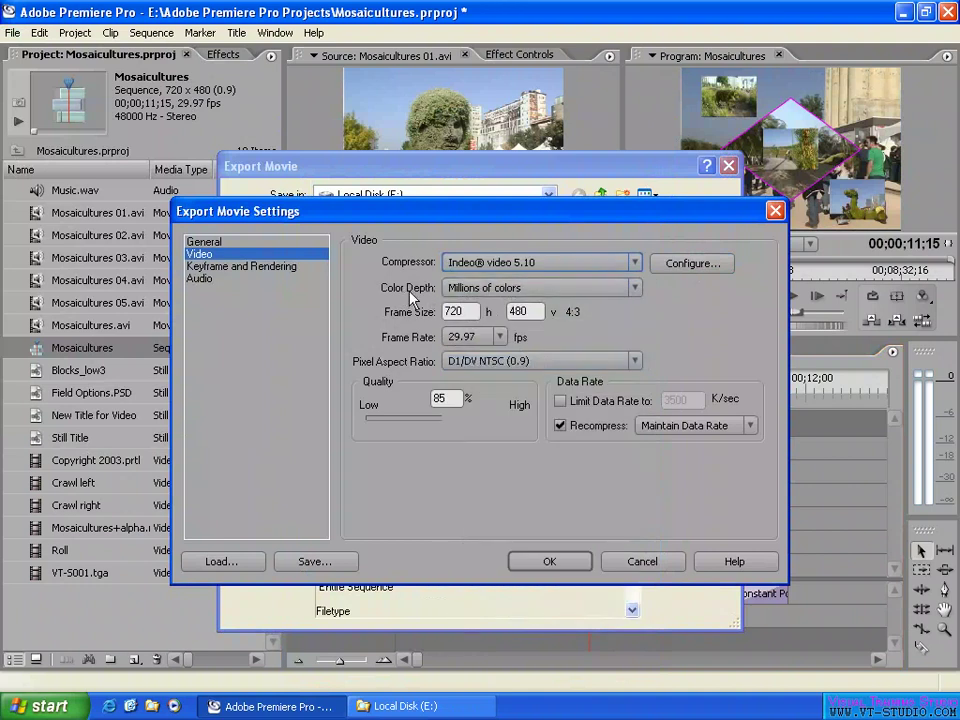
Step: Select Millions of colors as the color depth and set the frame size to 320 by 240
click(509, 290)
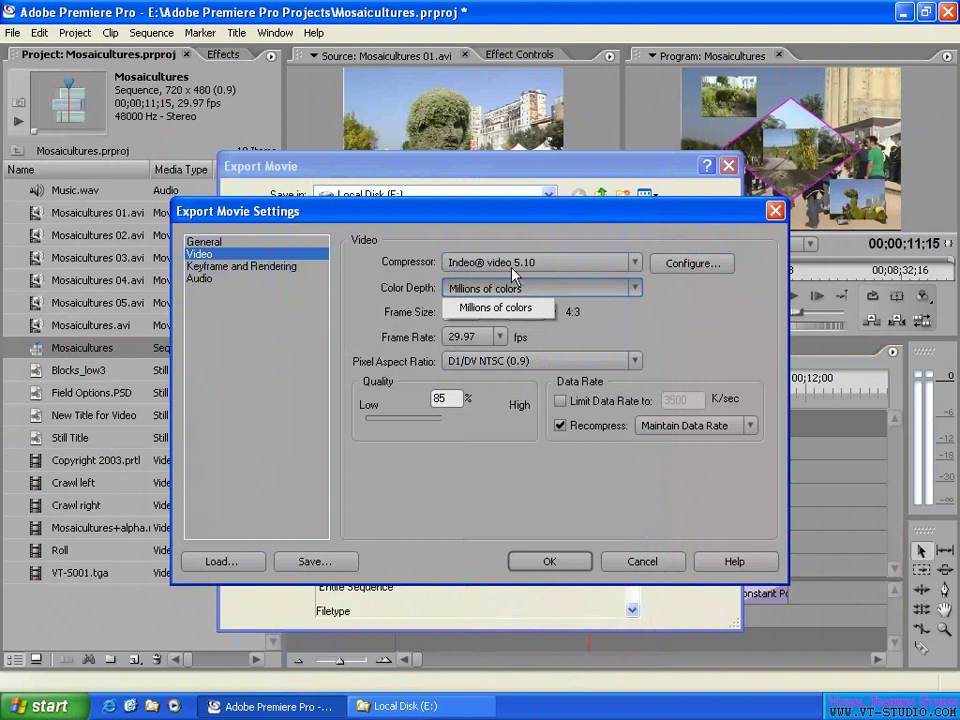
click(497, 310)
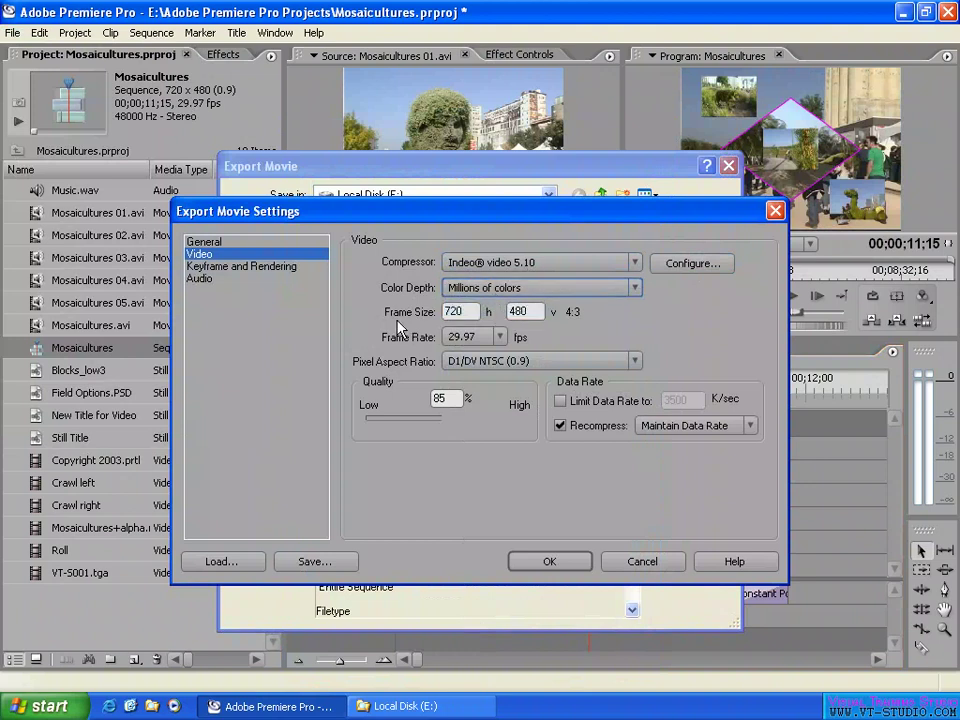
key(Tab)
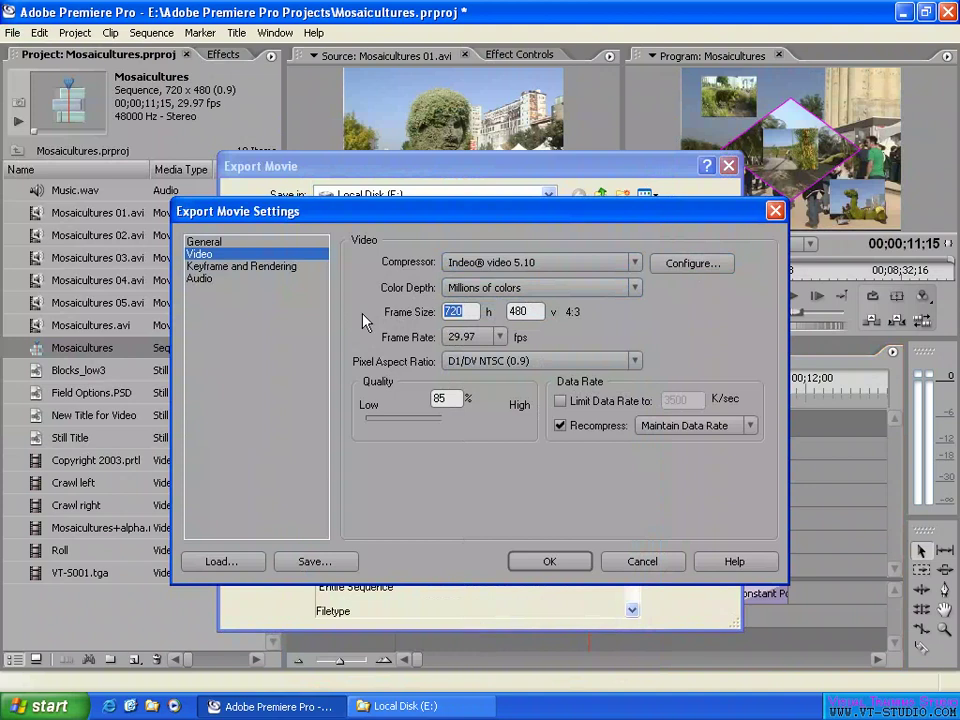
text(320)
key(Tab)
text(240)
Step: Set the frame rate to 10.00 fps and the pixel aspect ratio to Square Pixels (1.0)
click(463, 336)
click(479, 338)
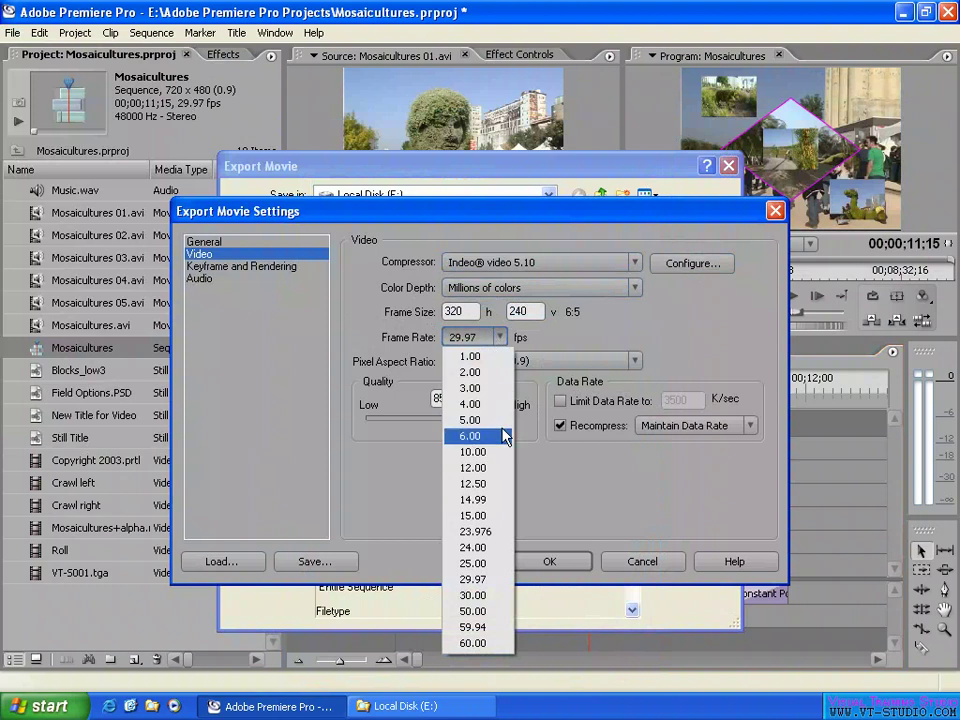
click(478, 451)
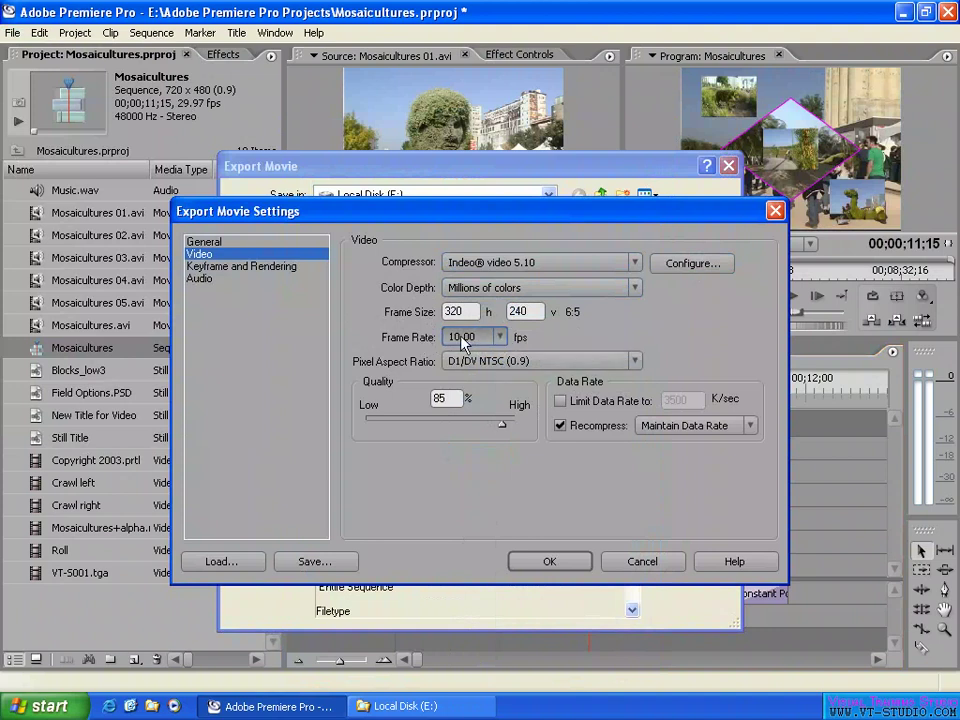
click(516, 362)
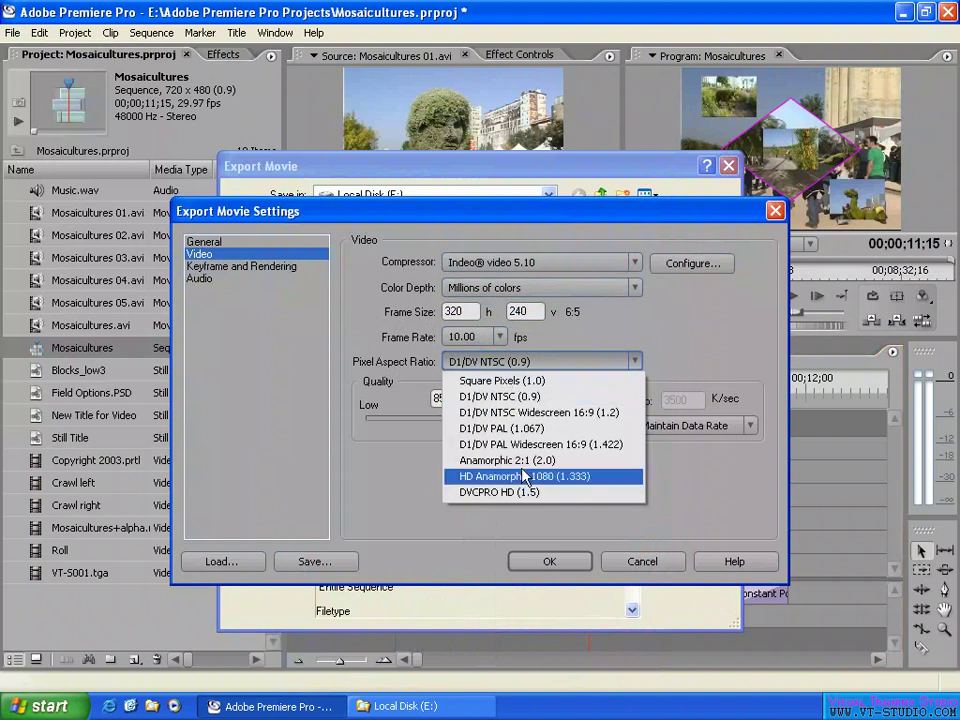
click(501, 383)
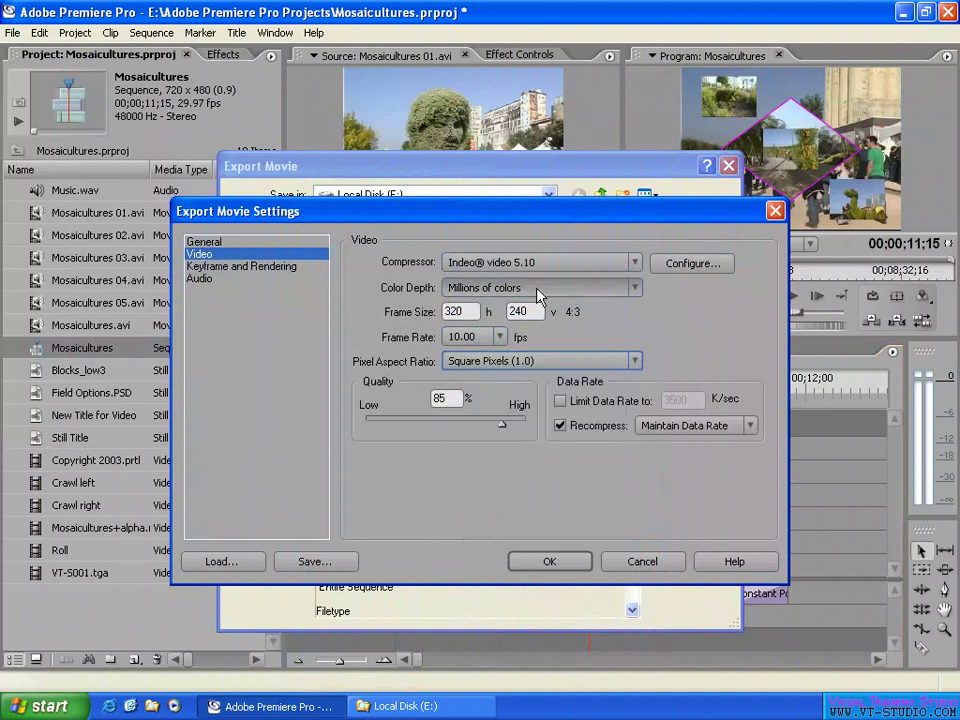
Step: Try lower quality levels for the export video and set the quality to 100%
drag(500, 424, 460, 424)
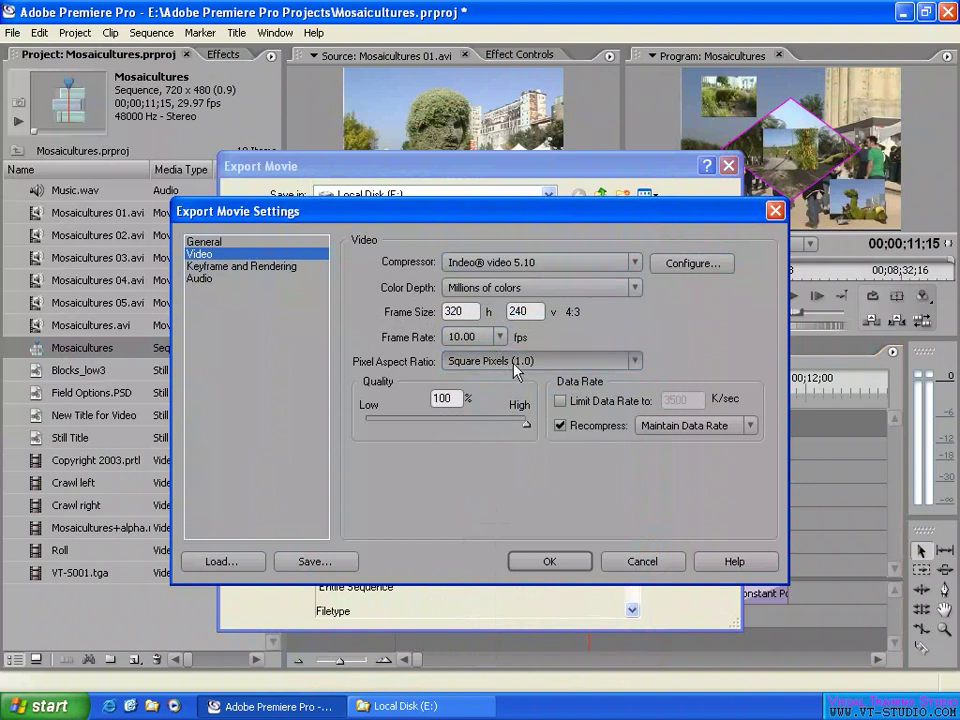
drag(526, 423, 482, 423)
mouse_move(417, 425)
mouse_down()
mouse_move(526, 424)
mouse_move(428, 425)
mouse_up()
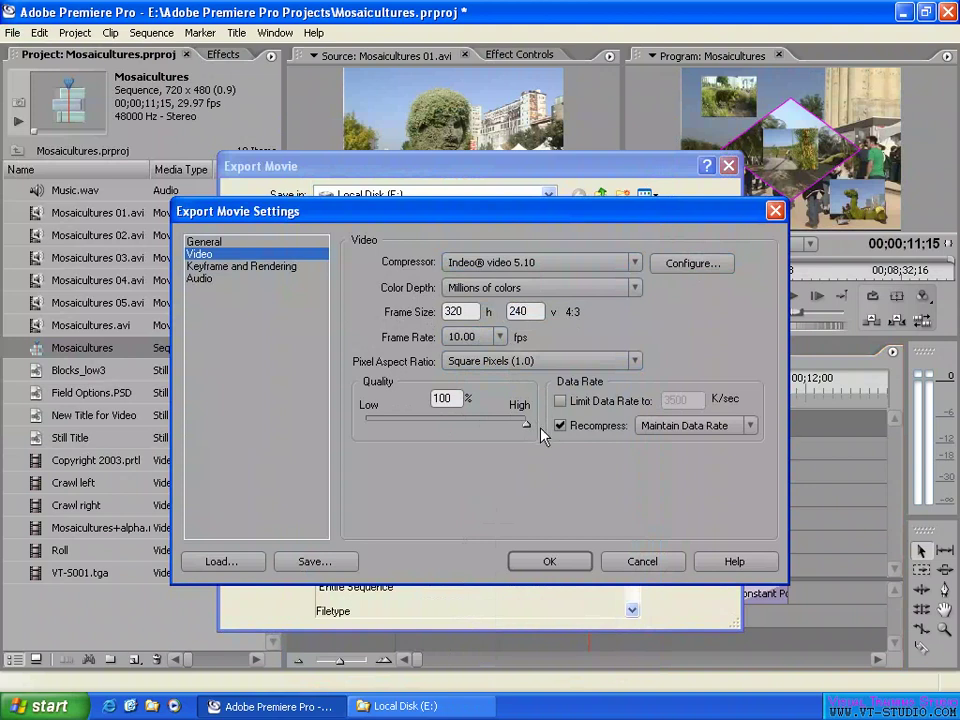
drag(526, 424, 416, 426)
drag(408, 424, 538, 433)
Step: Enable the data rate limit, try 5000 and 100 K/sec, and set it to 250 K/sec
click(561, 401)
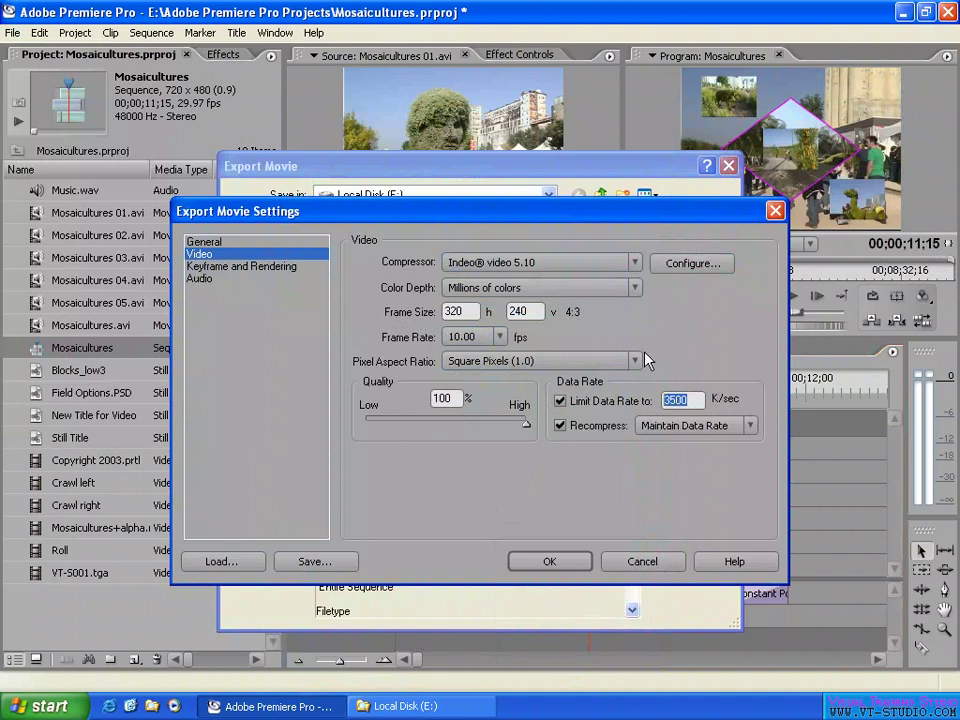
text(250)
drag(700, 400, 645, 400)
text(5000)
double_click(692, 401)
text(250)
drag(700, 400, 628, 397)
text(100)
double_click(694, 396)
text(250)
Step: Switch the Recompress mode between Always and Maintain Data Rate, and set it to Always
click(664, 426)
click(690, 451)
click(686, 425)
click(681, 461)
double_click(672, 399)
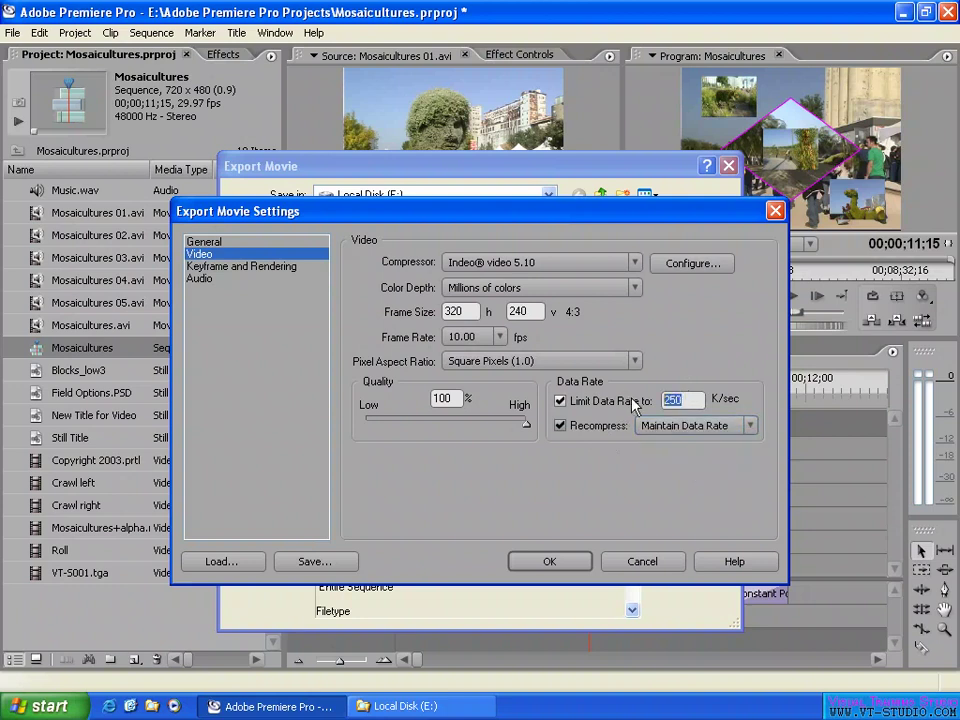
click(700, 425)
click(670, 445)
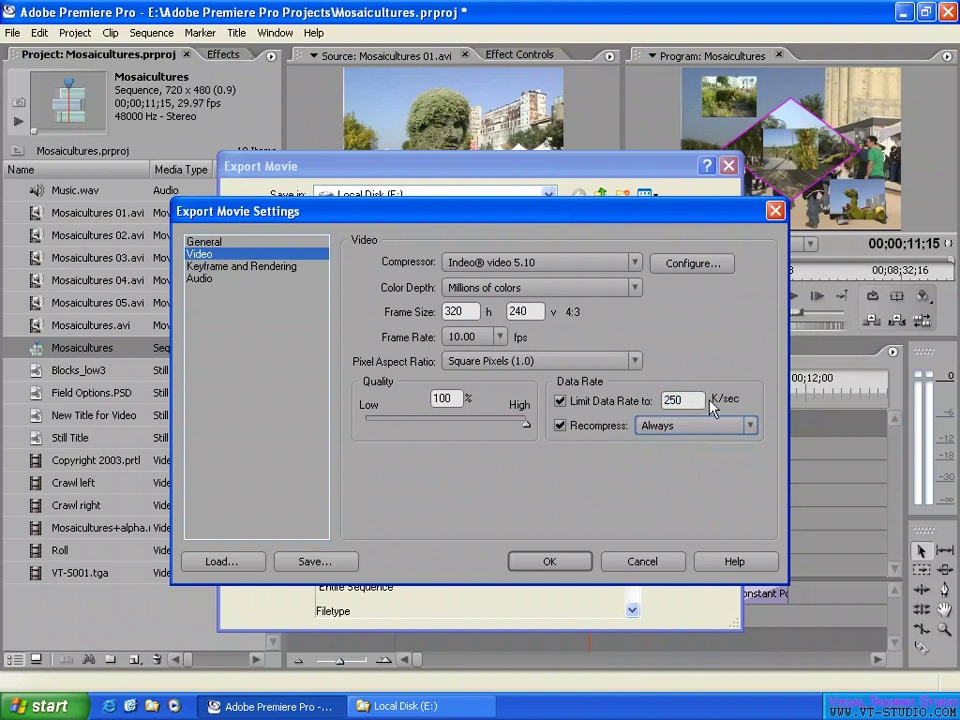
Step: Review the 250 K/sec limit and the available Recompress modes, keeping Always selected
double_click(688, 400)
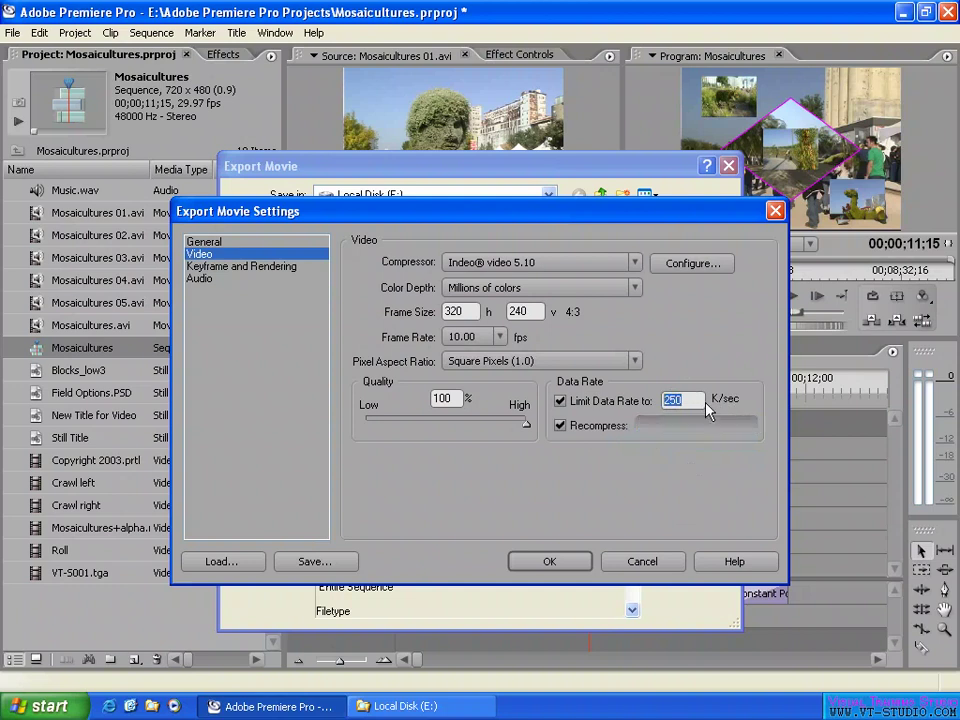
click(682, 425)
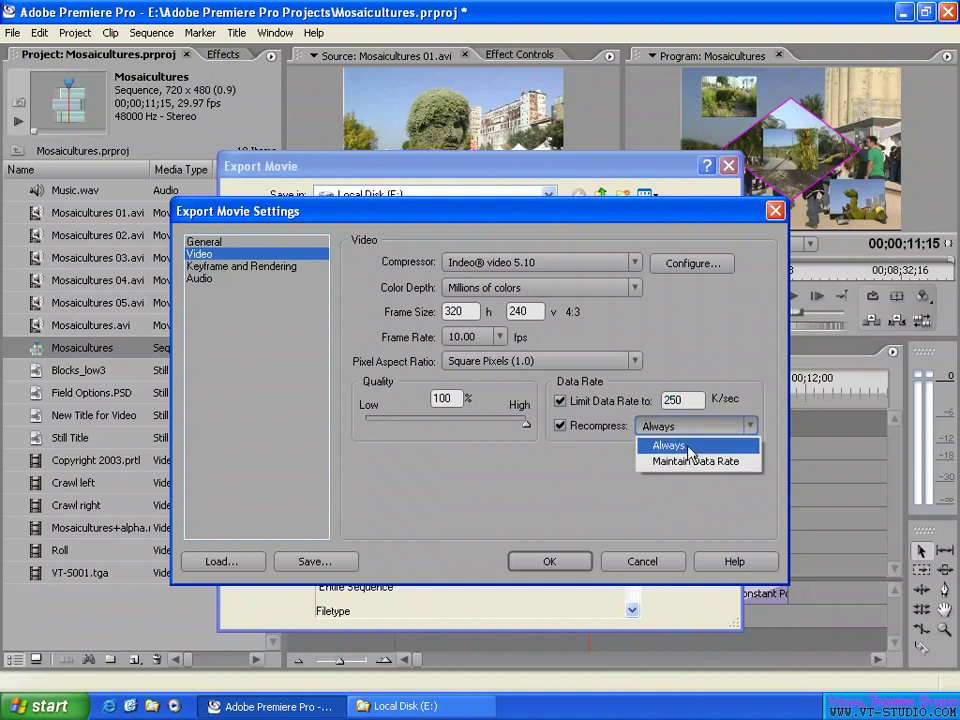
click(687, 447)
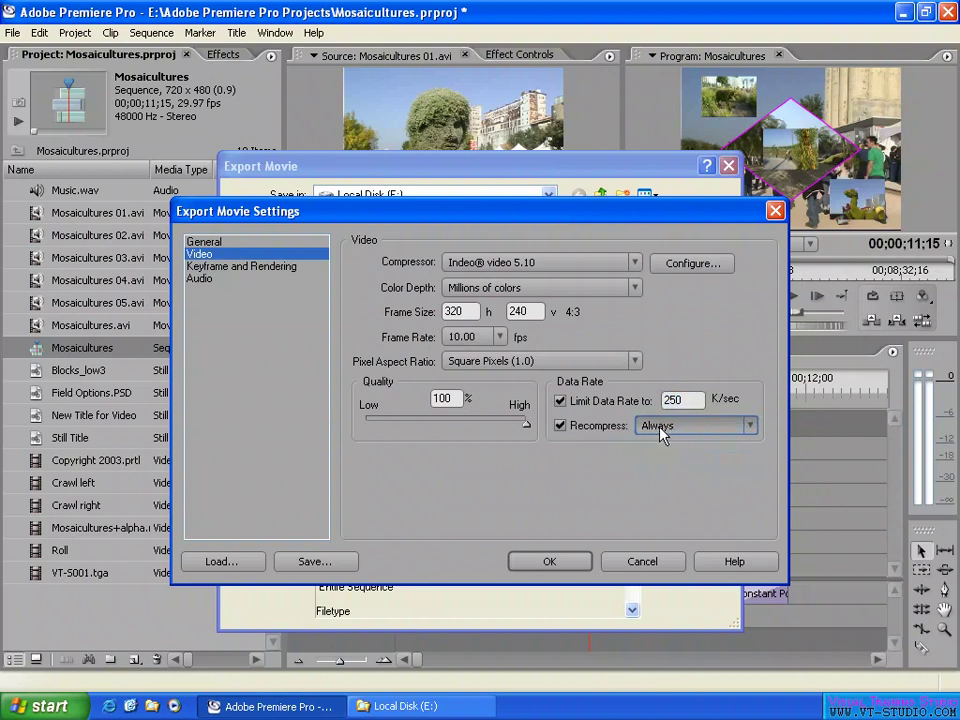
click(686, 425)
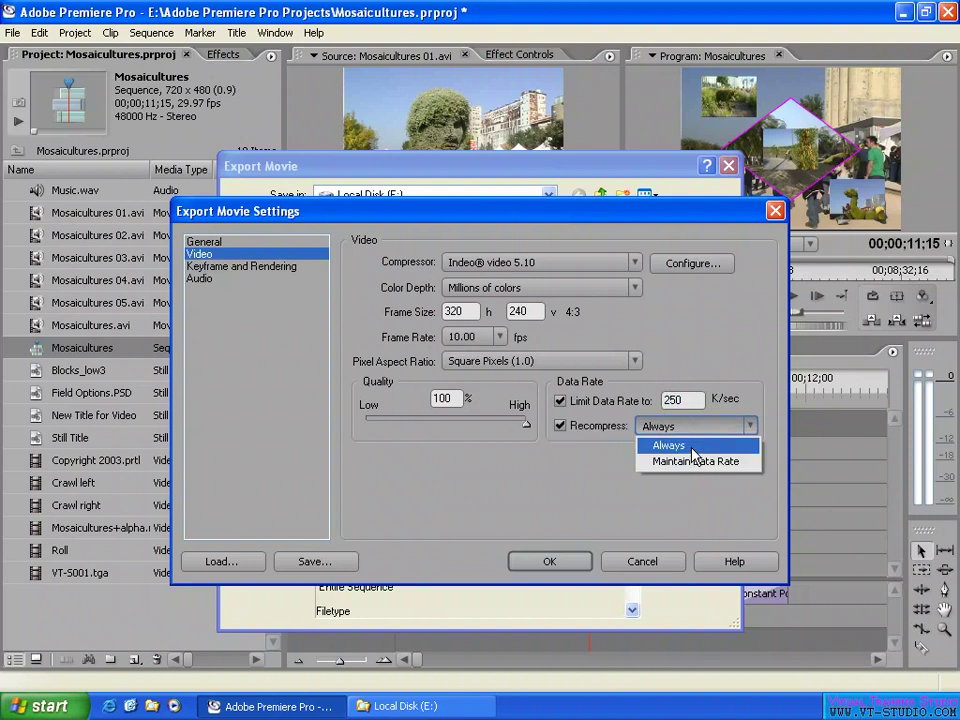
click(696, 448)
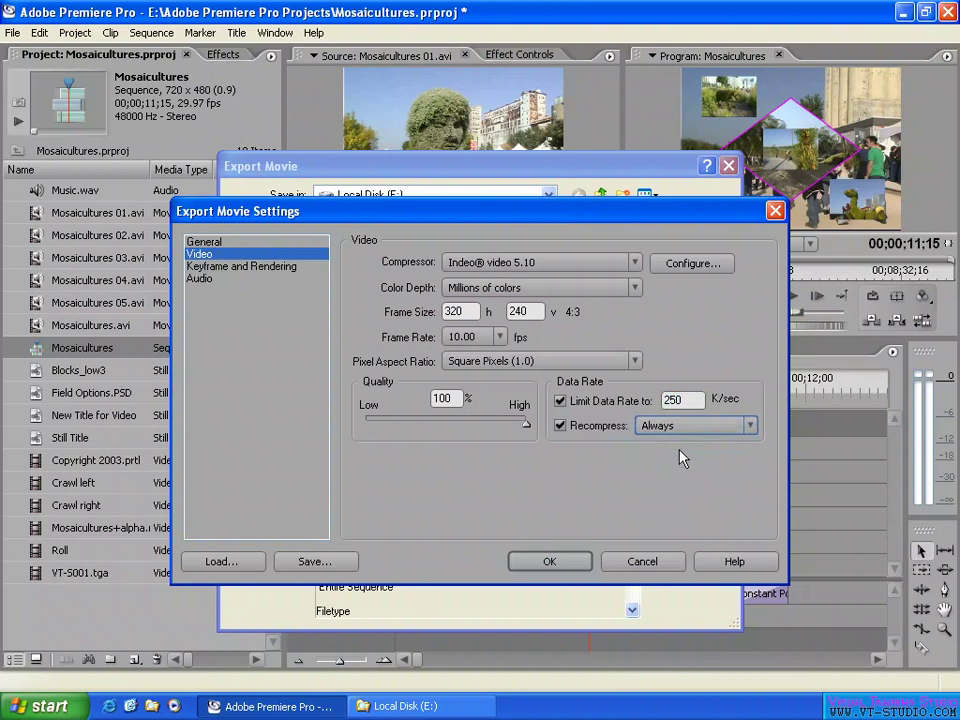
click(690, 426)
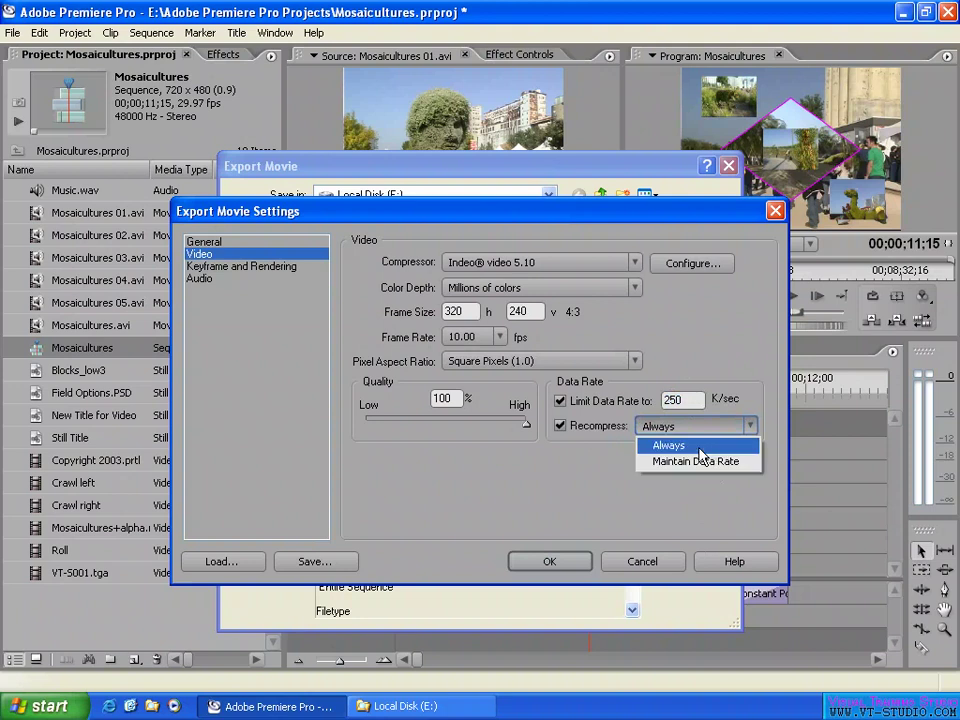
click(699, 448)
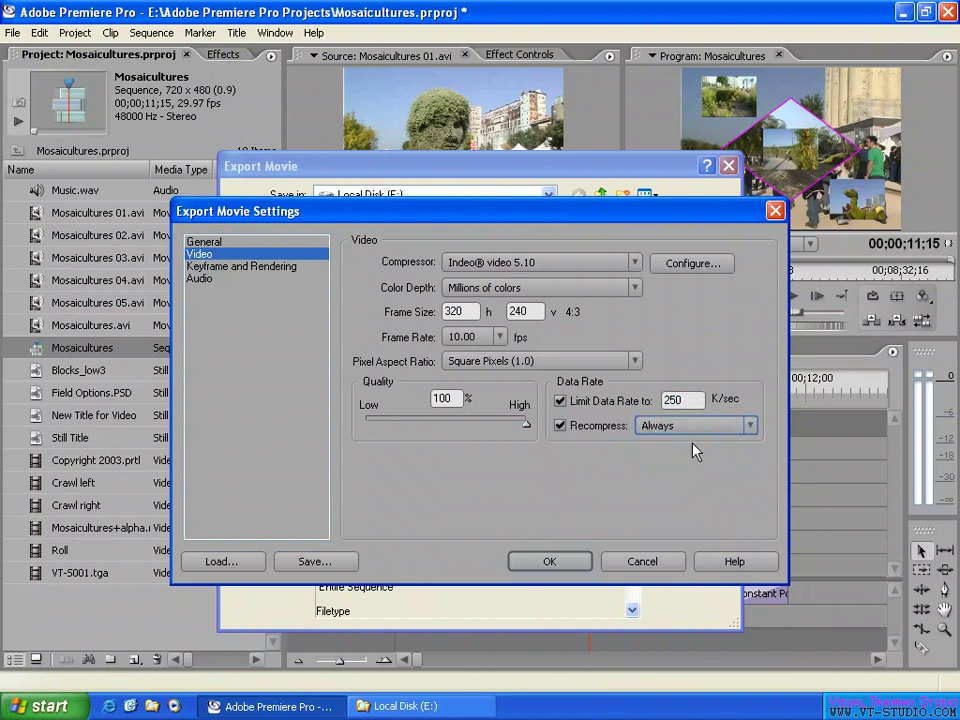
click(690, 427)
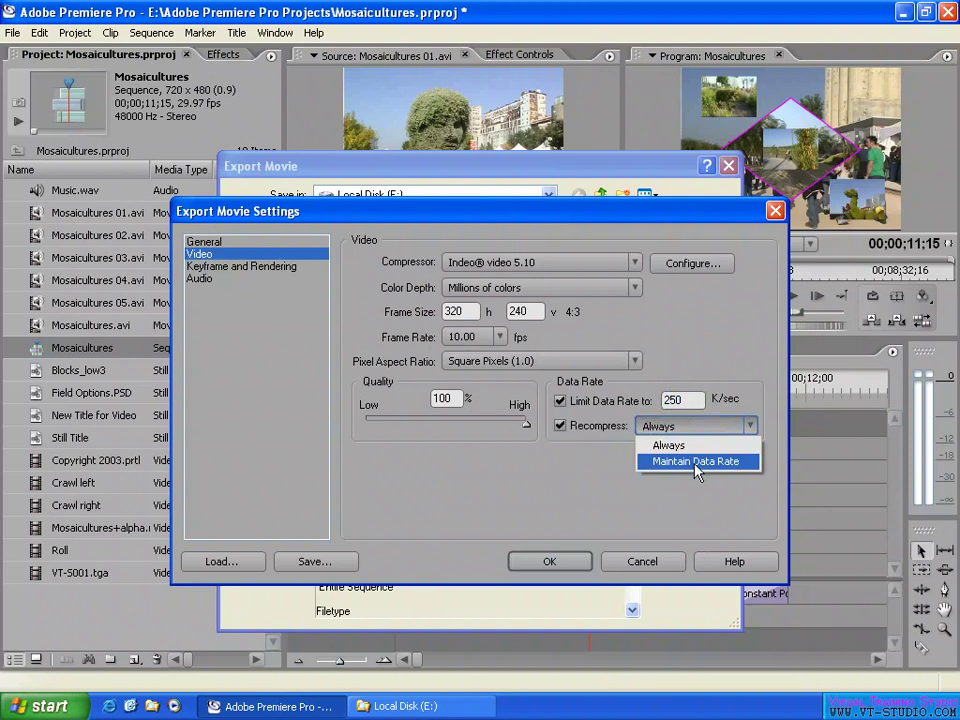
click(676, 446)
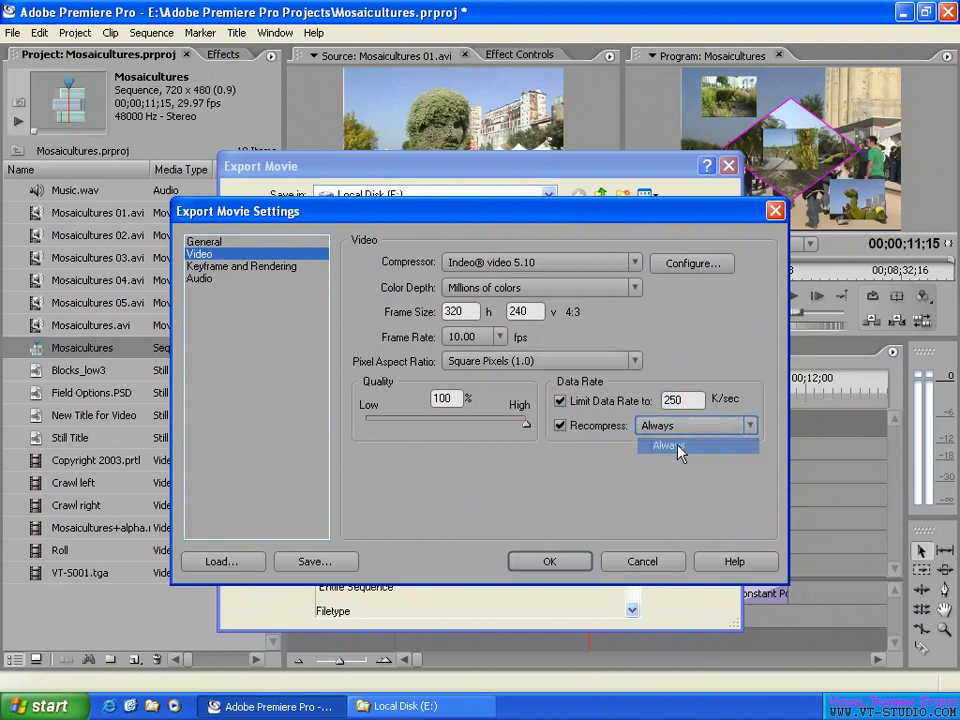
Step: Compare the bit depth and Fields choices in the Keyframe and Rendering settings, returning to Use Project Setting and Lower Field First
click(256, 267)
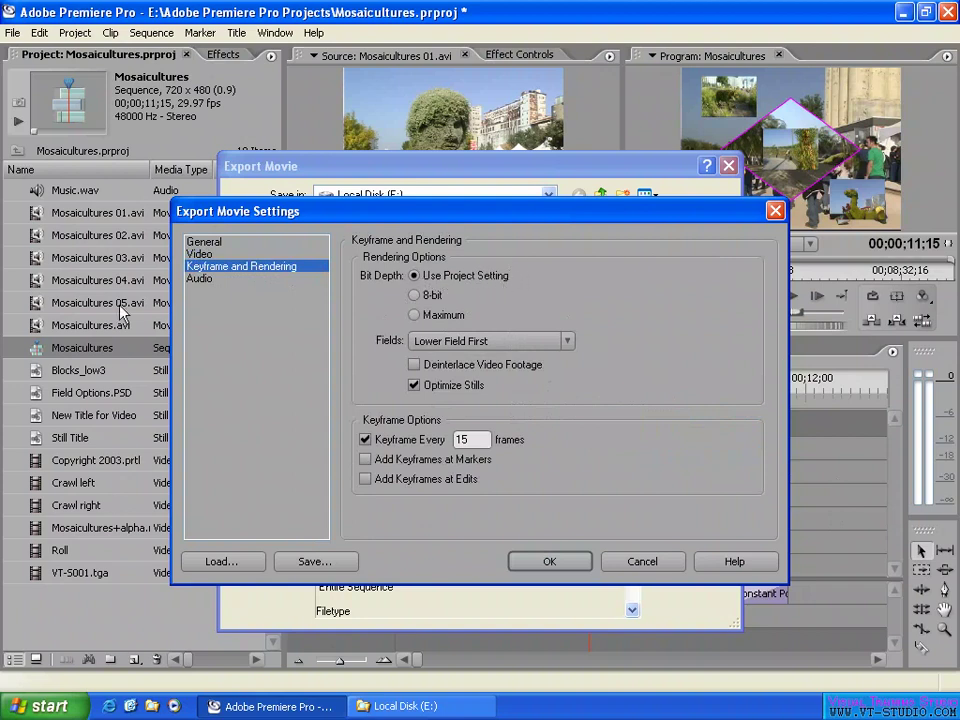
click(433, 295)
click(230, 255)
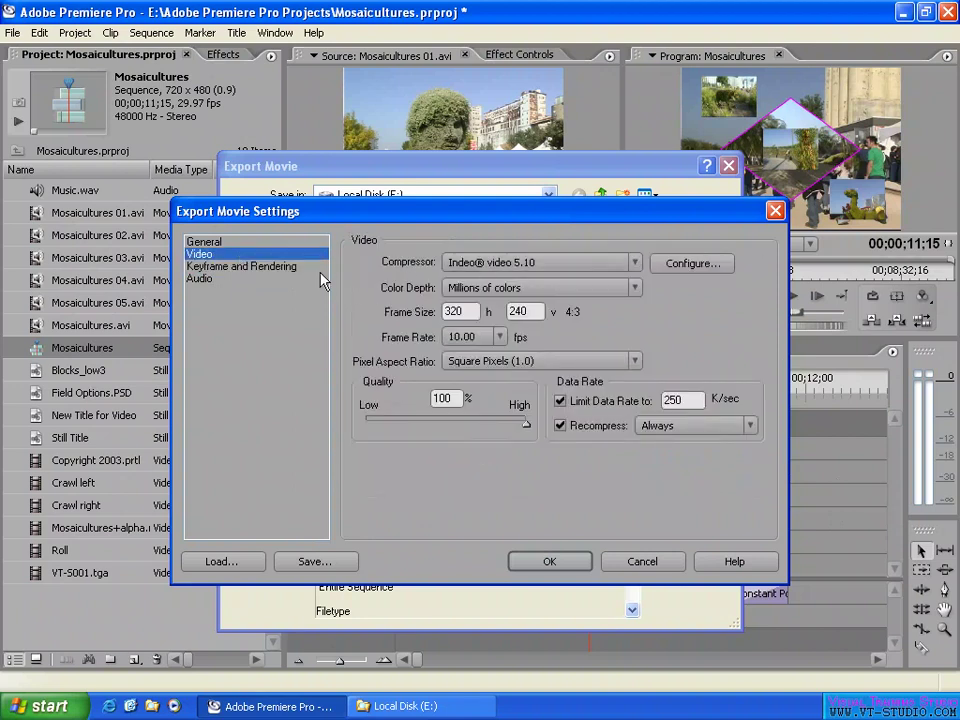
click(240, 267)
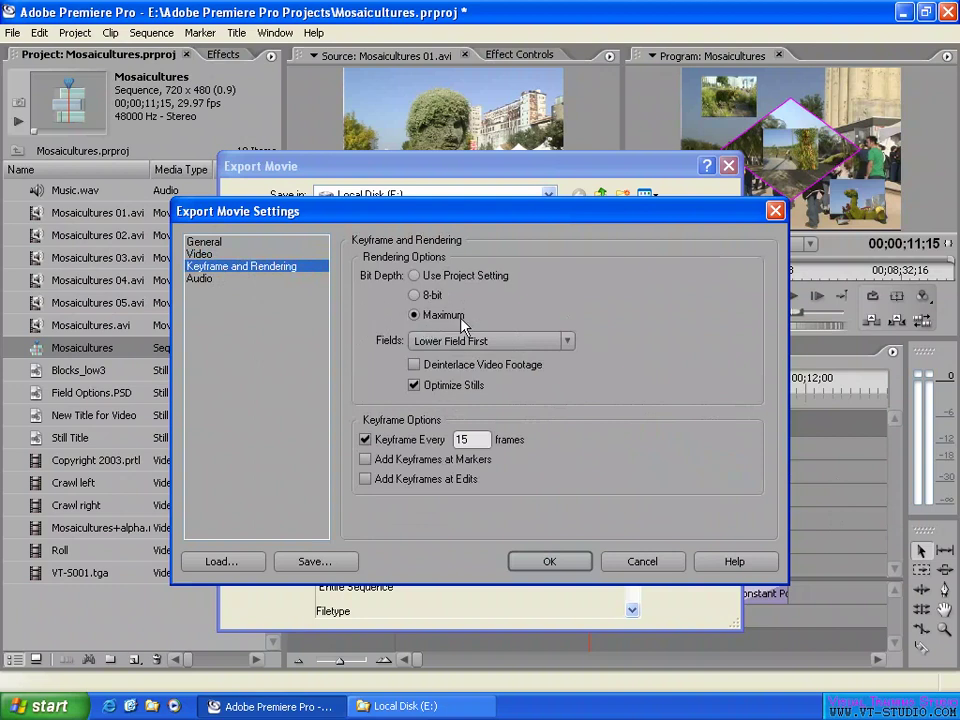
click(440, 276)
click(505, 343)
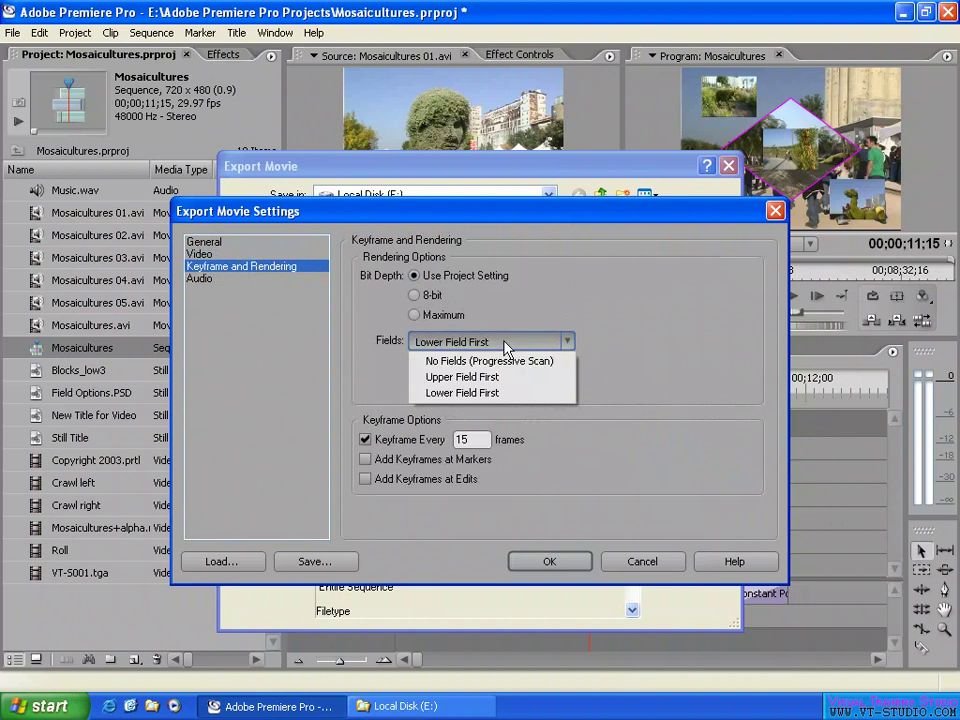
click(513, 393)
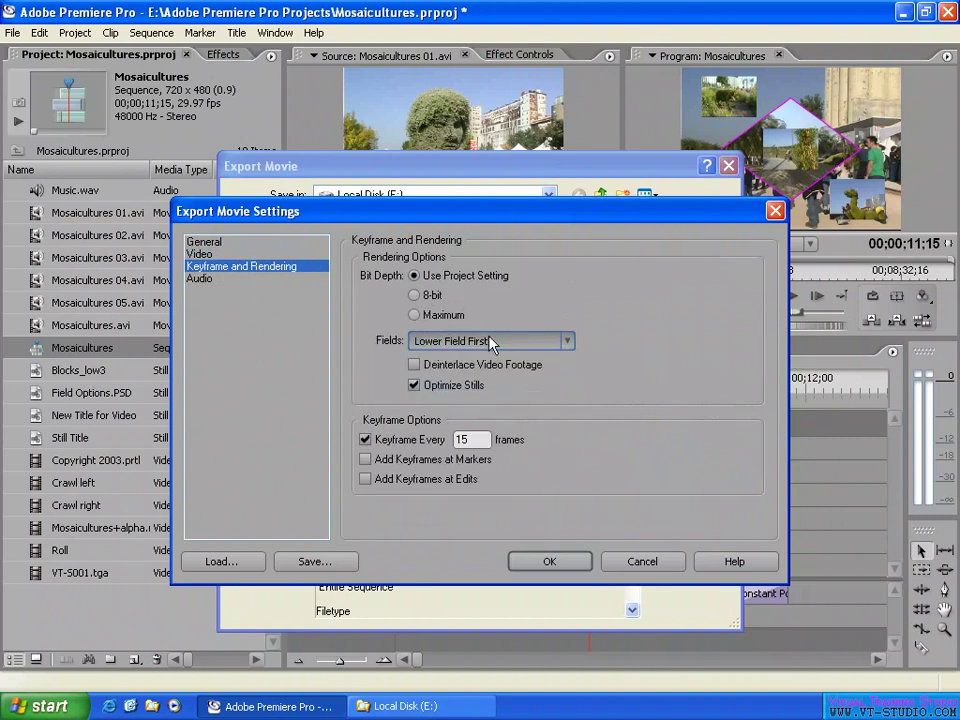
Step: Glance at drive E: in Windows Explorer, and set the export's Fields option to No Fields (Progressive Scan)
click(382, 706)
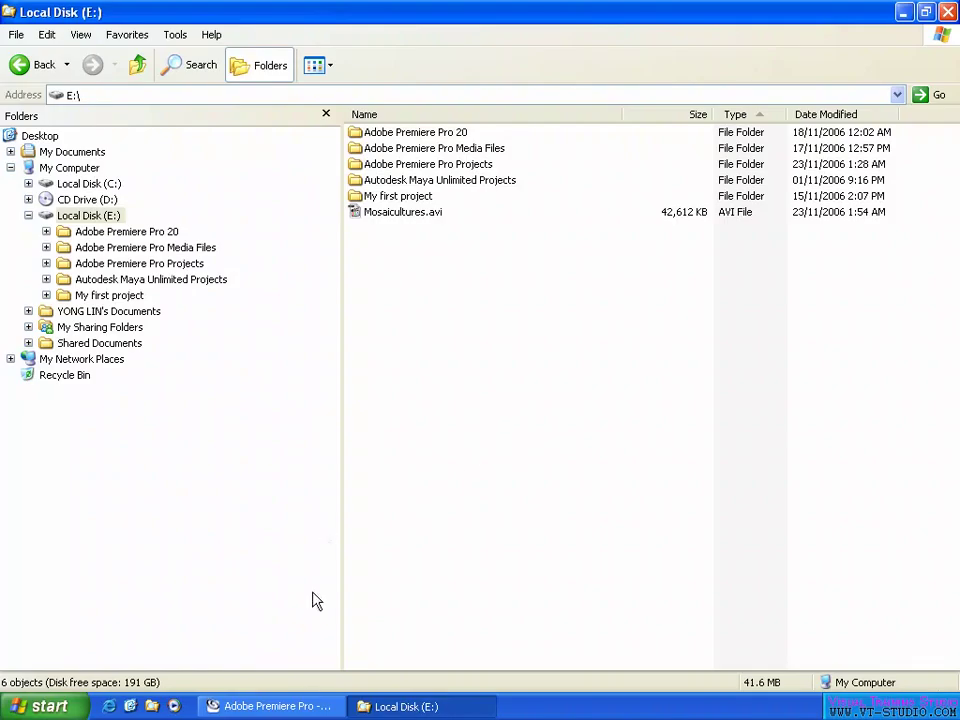
click(290, 706)
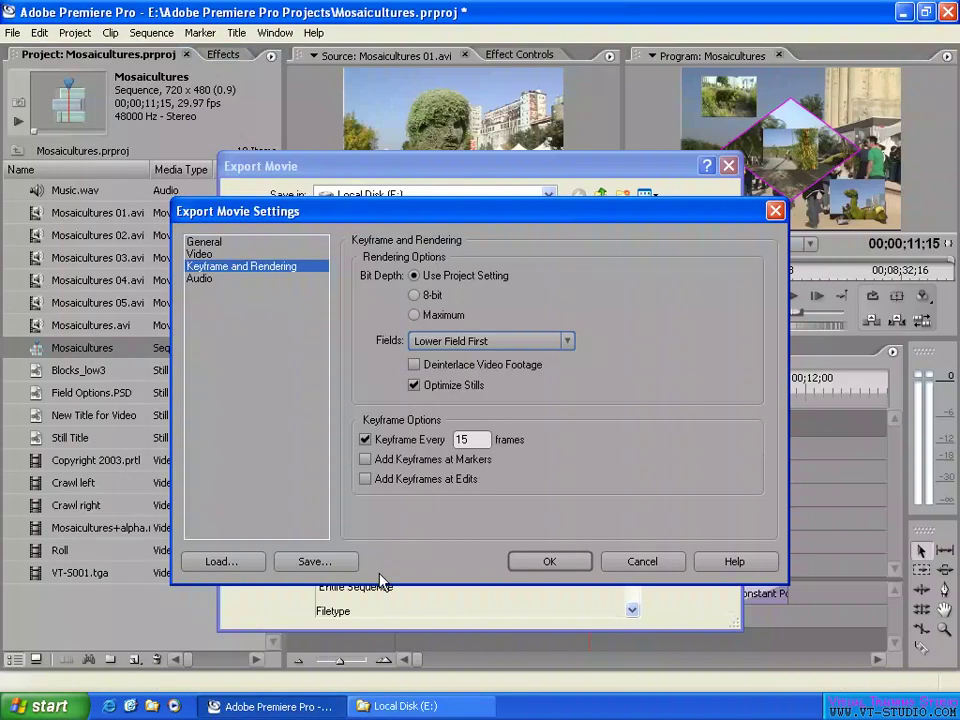
click(471, 342)
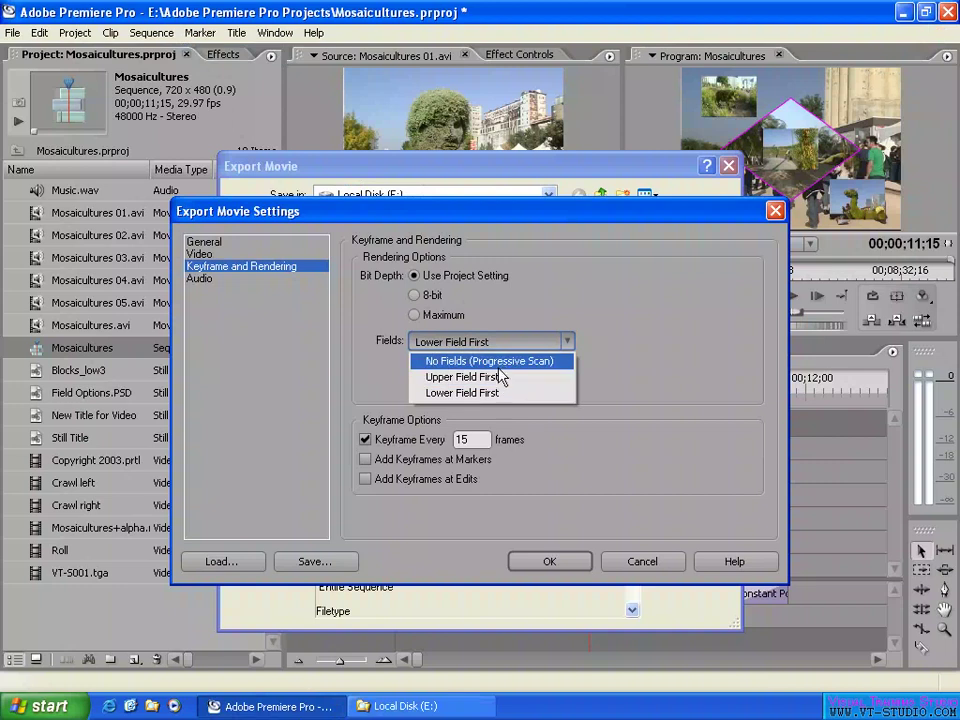
click(492, 362)
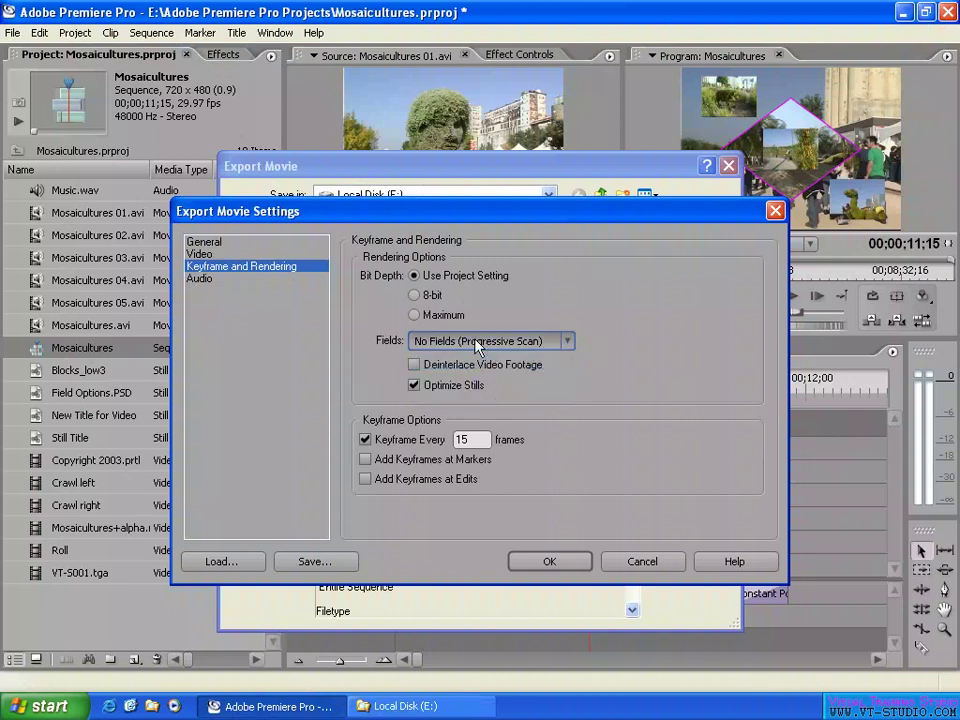
click(476, 345)
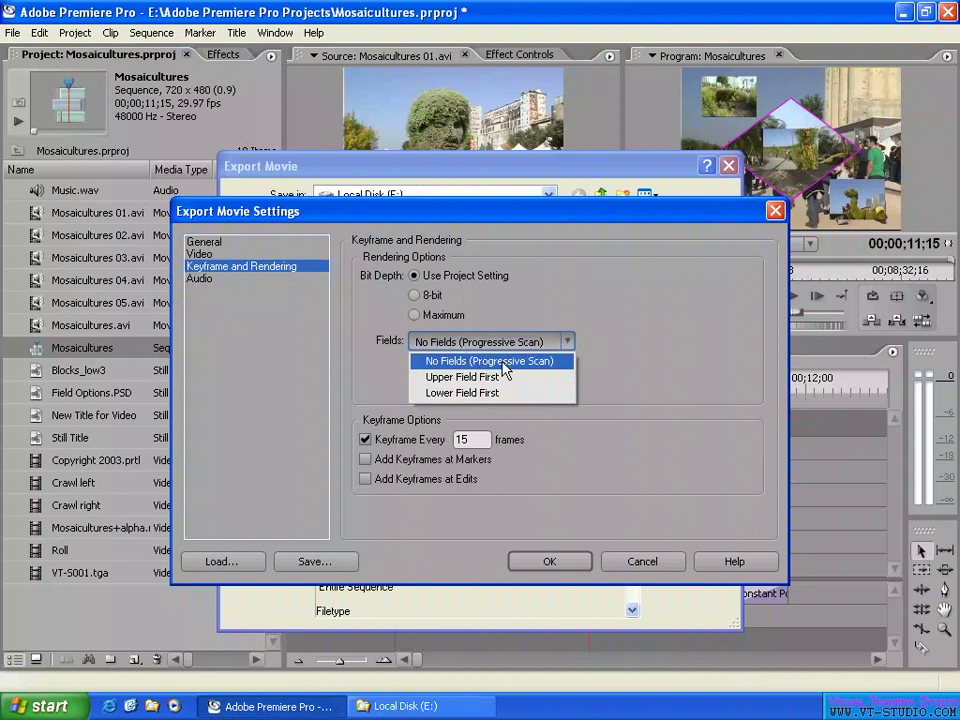
click(505, 363)
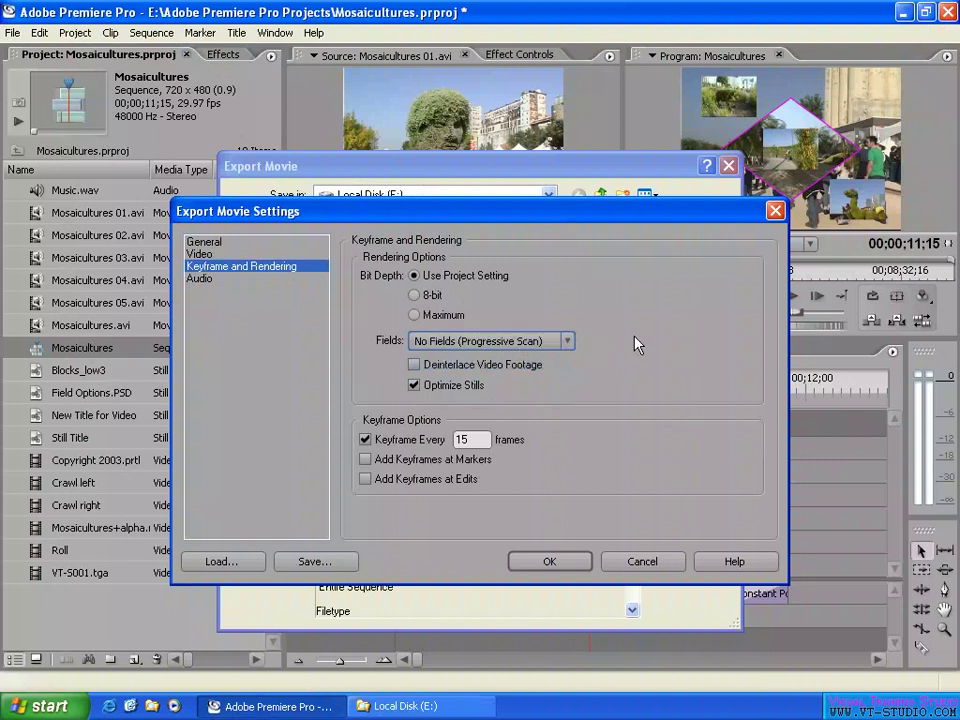
Step: Compare the Fields choices with Deinterlace Video Footage on and off, ending with No Fields (Progressive Scan) and deinterlacing enabled
click(566, 341)
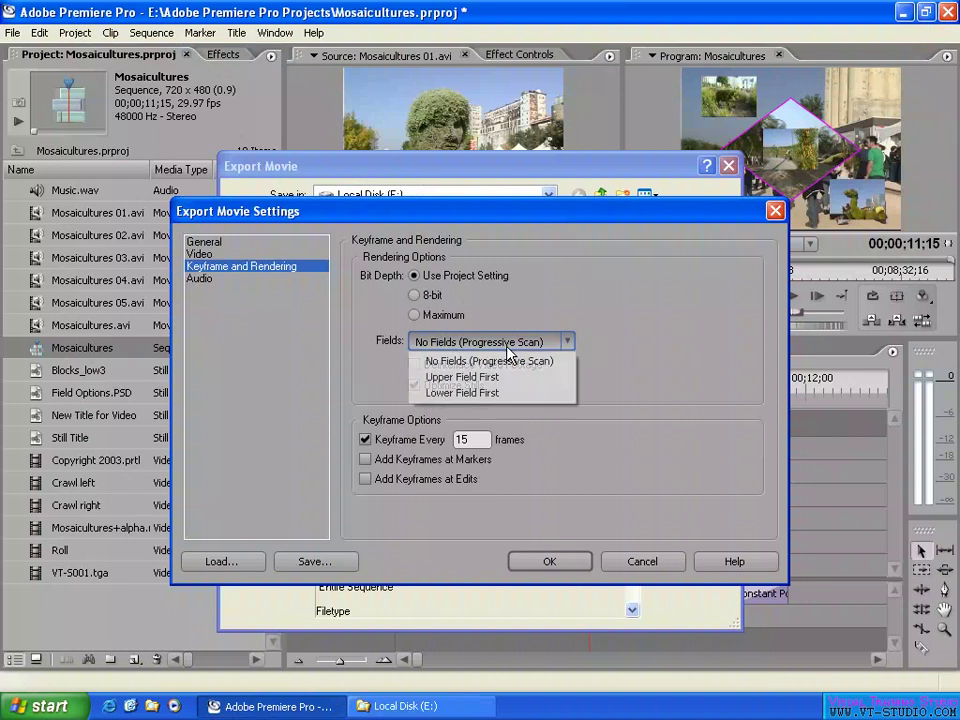
click(650, 328)
click(433, 368)
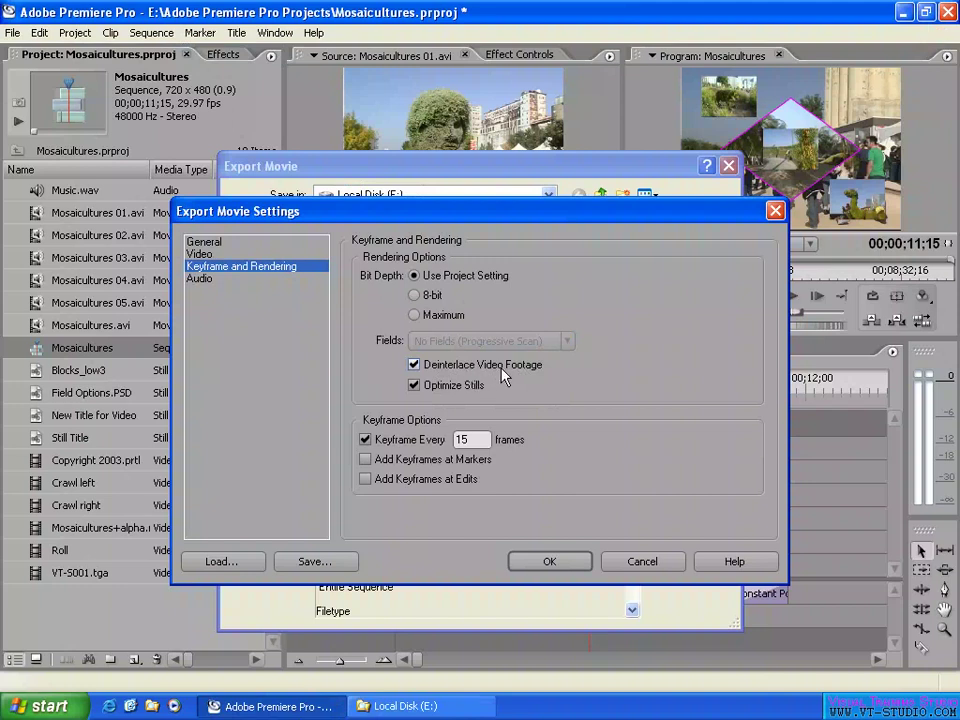
click(452, 366)
click(495, 342)
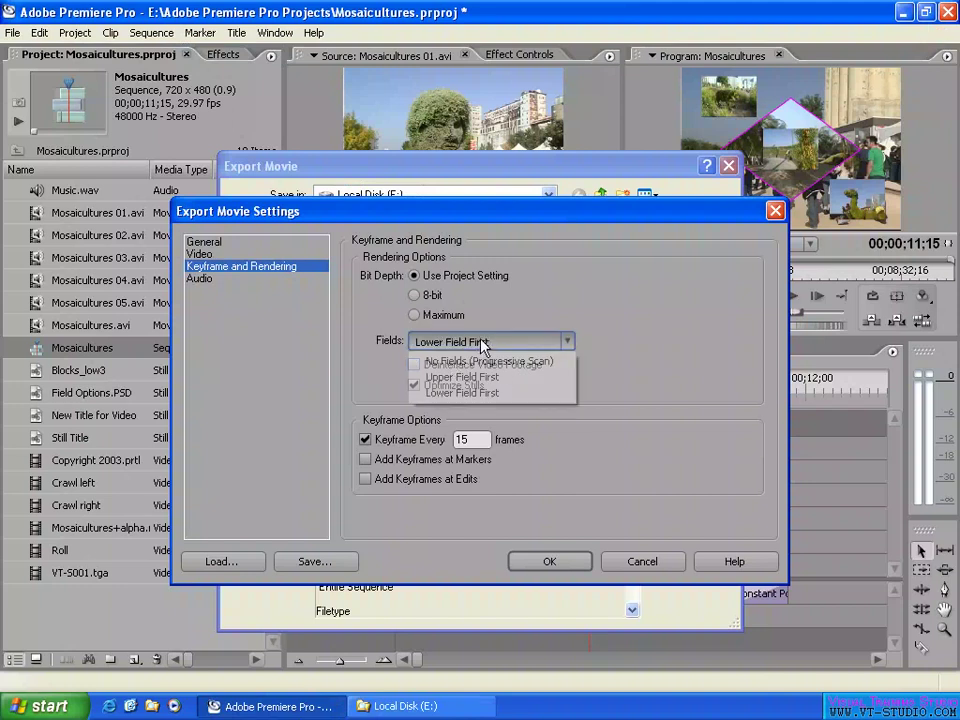
click(512, 362)
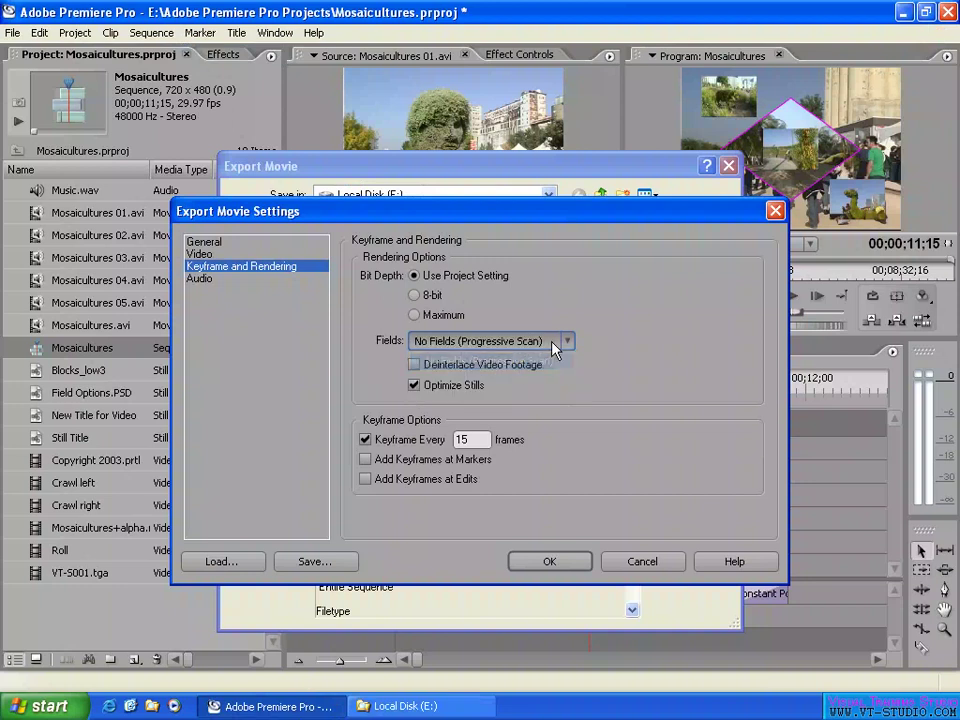
click(478, 344)
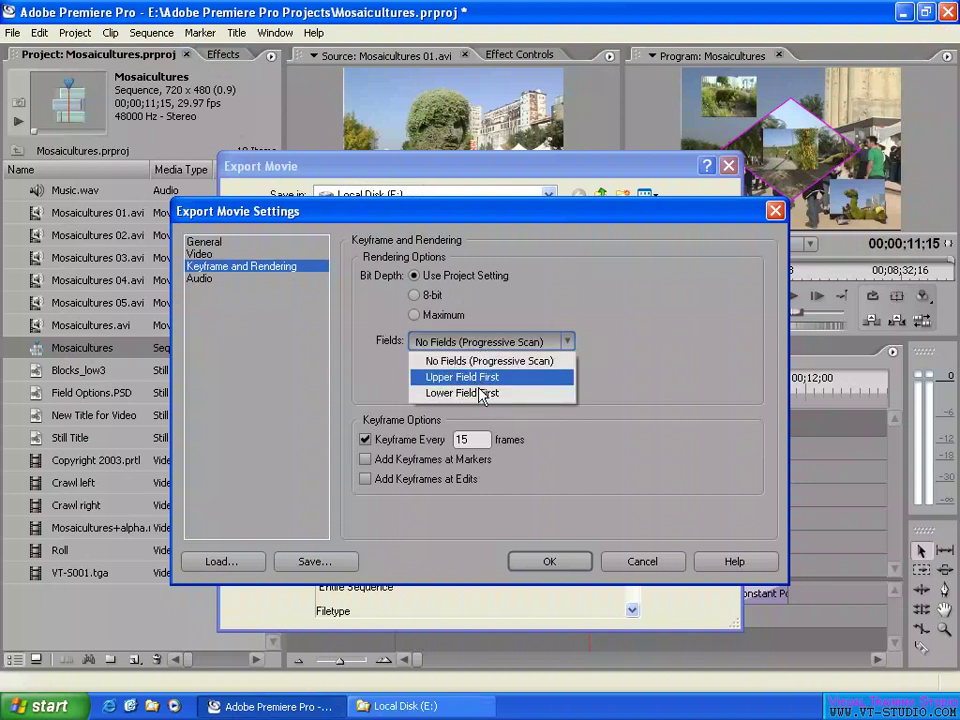
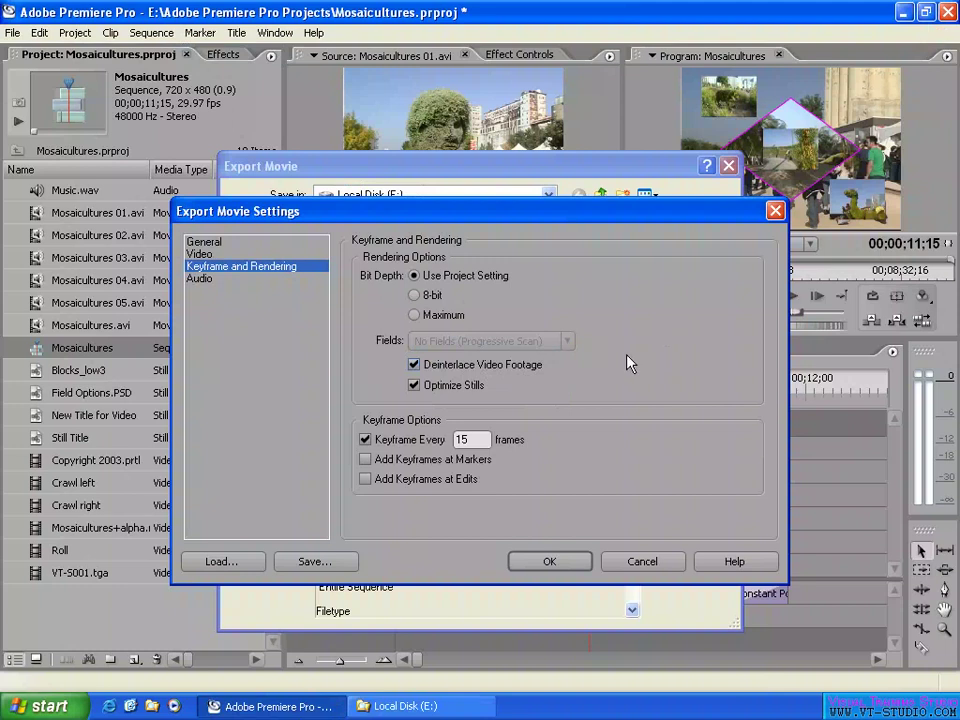
Step: With deinterlacing off, try Upper and Lower Field First for Fields, and return to No Fields (Progressive Scan) with Deinterlace Video Footage enabled
click(414, 365)
click(481, 345)
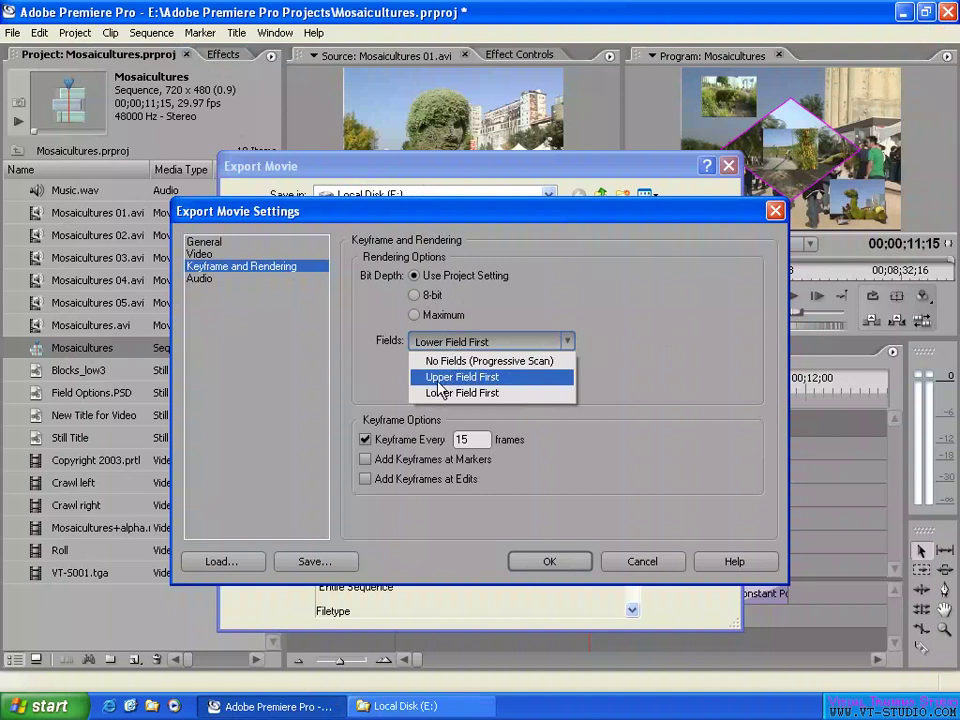
click(513, 385)
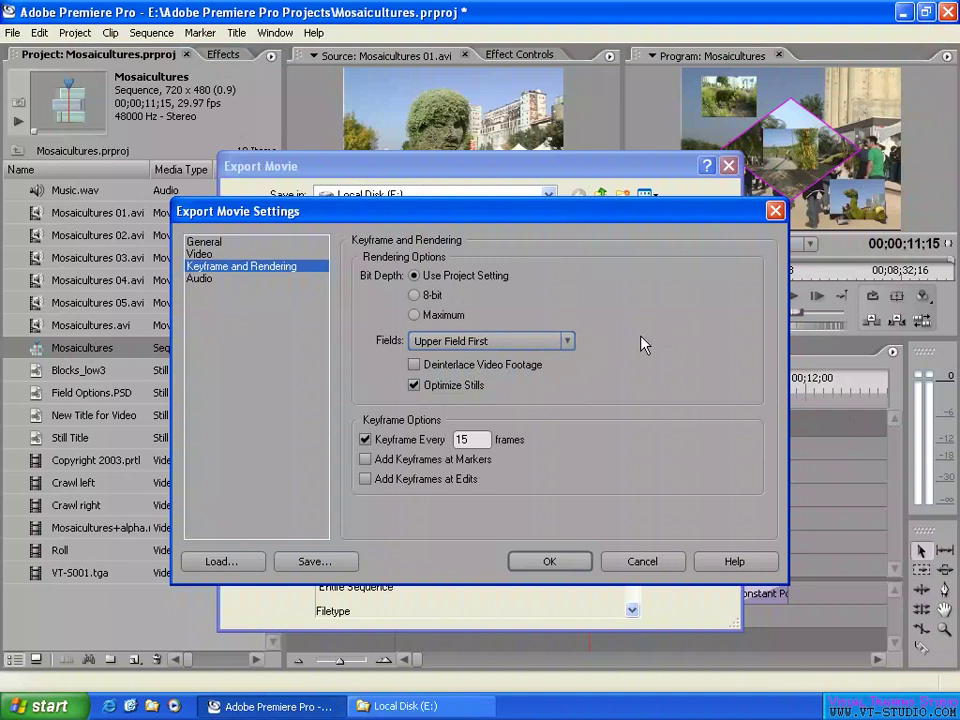
click(525, 342)
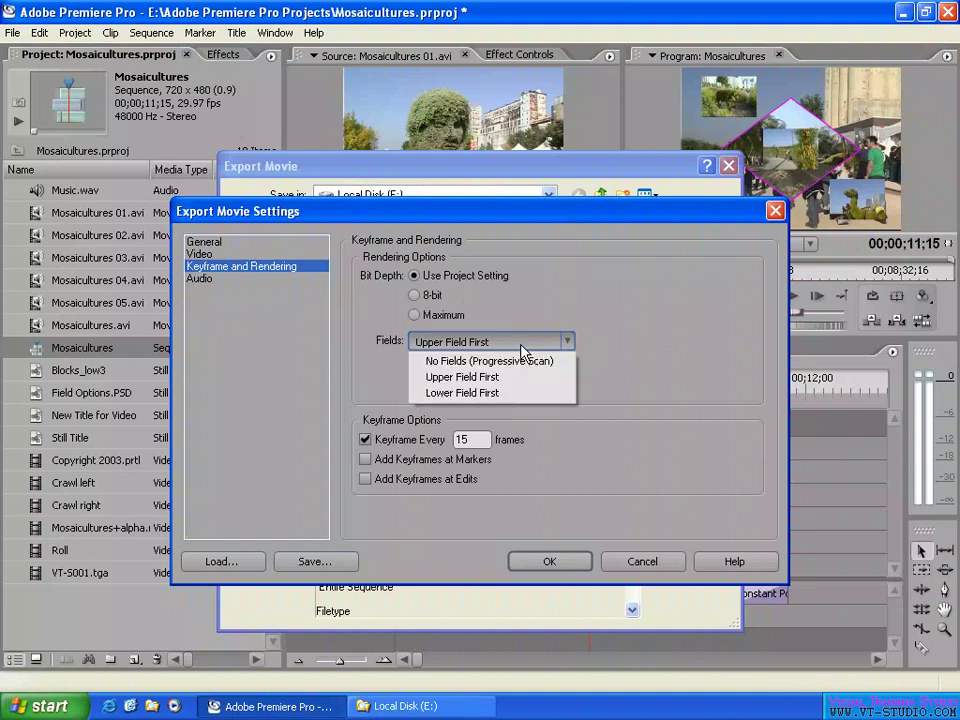
click(510, 396)
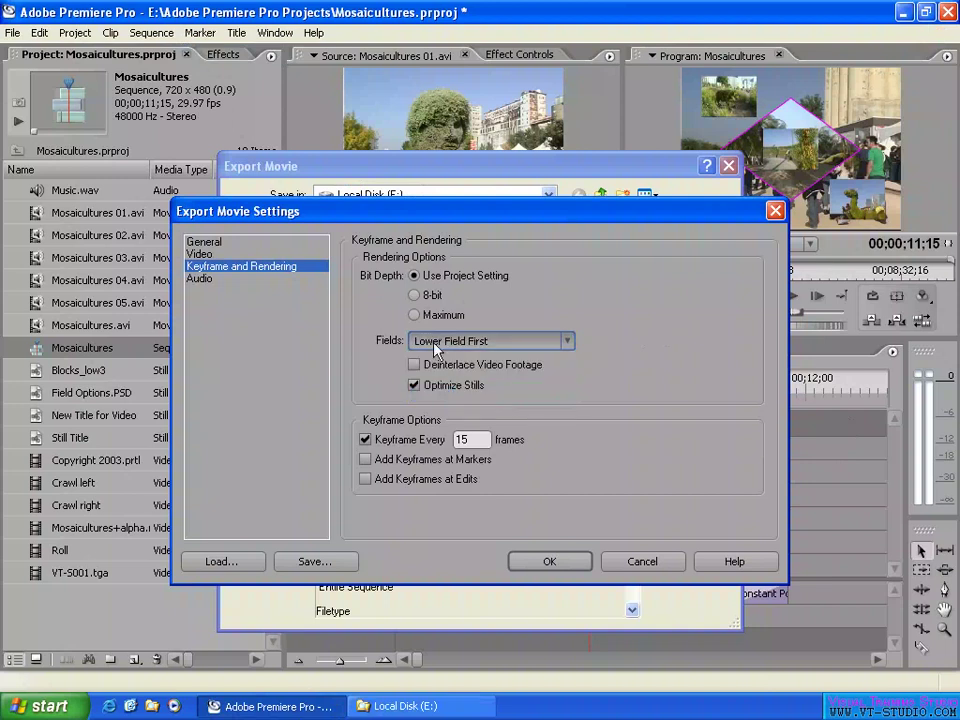
click(500, 342)
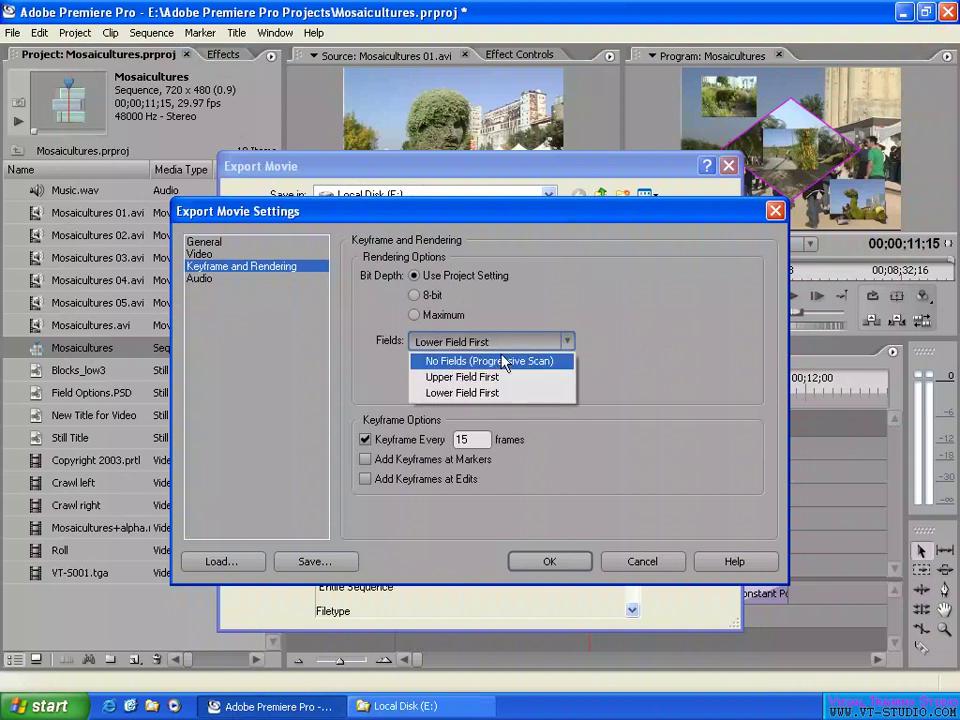
click(487, 362)
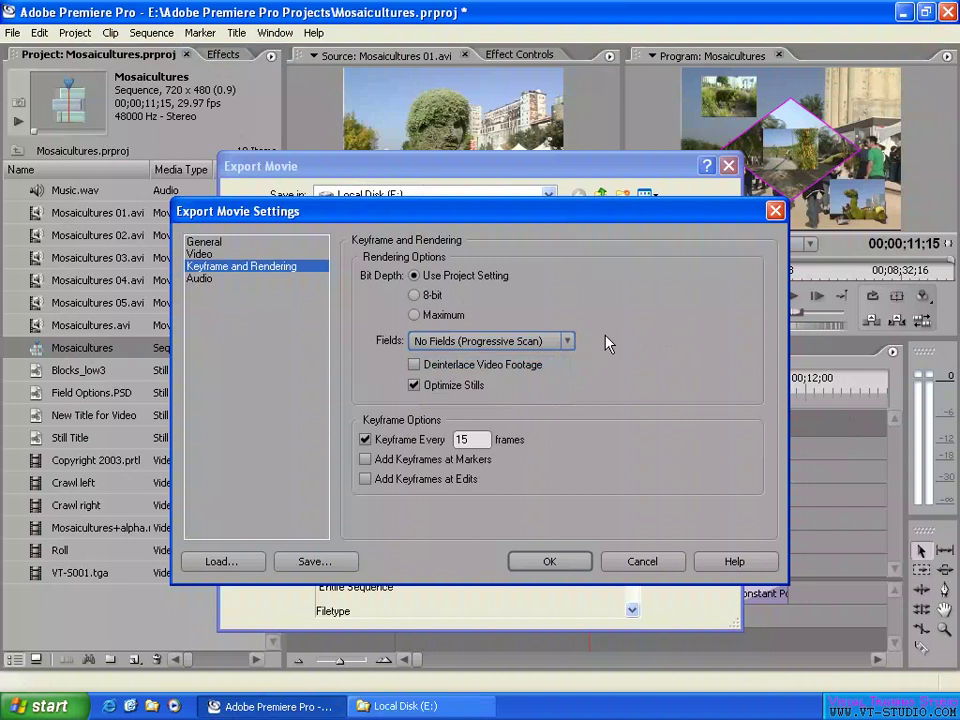
click(515, 345)
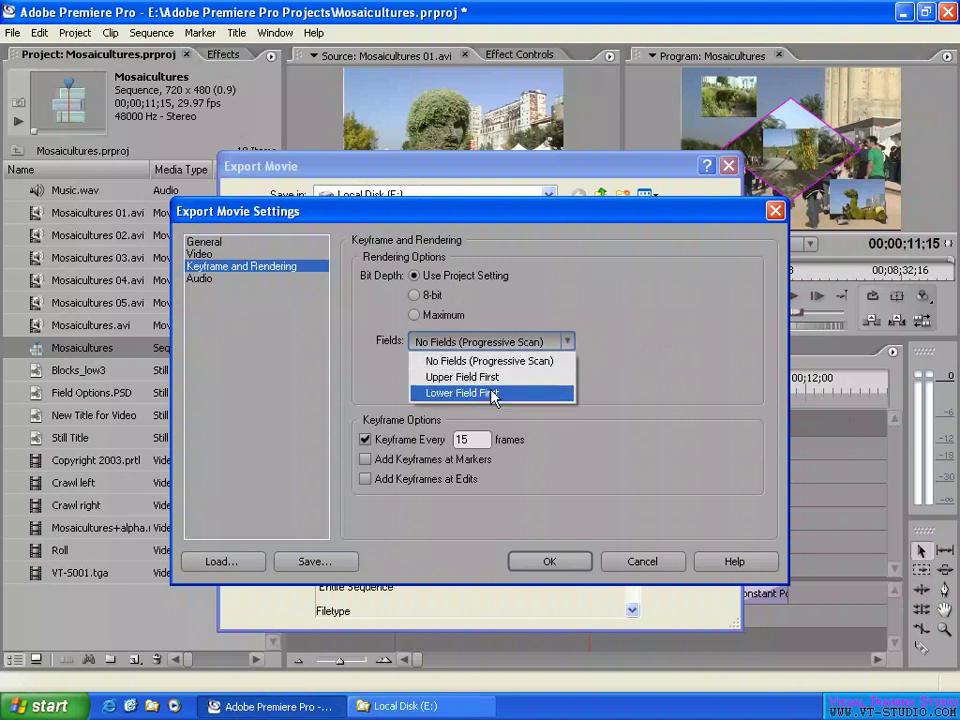
click(509, 362)
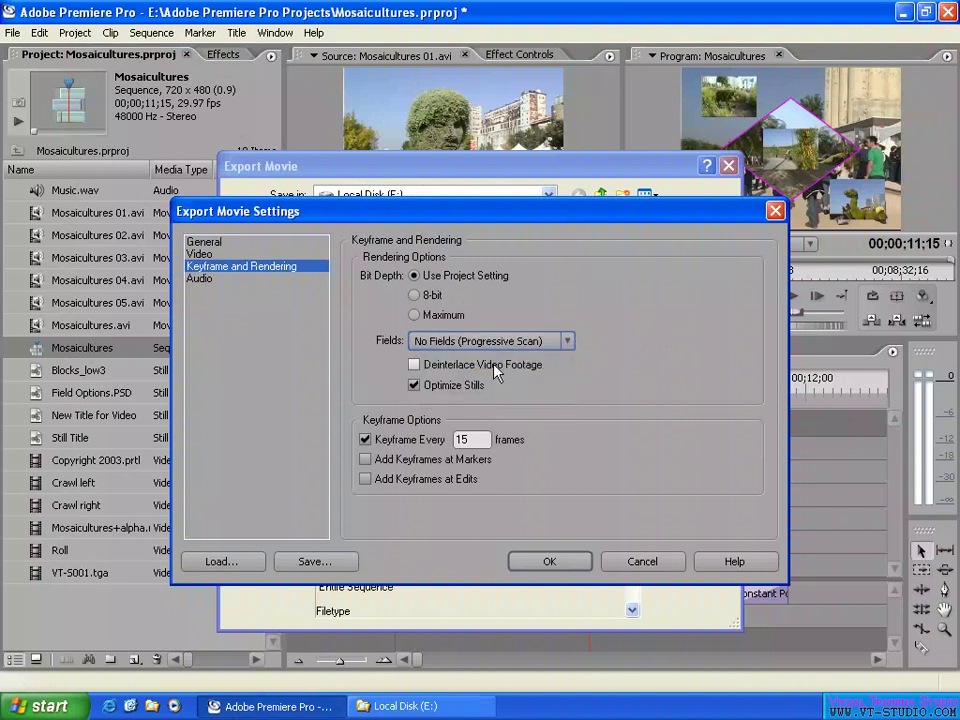
click(486, 366)
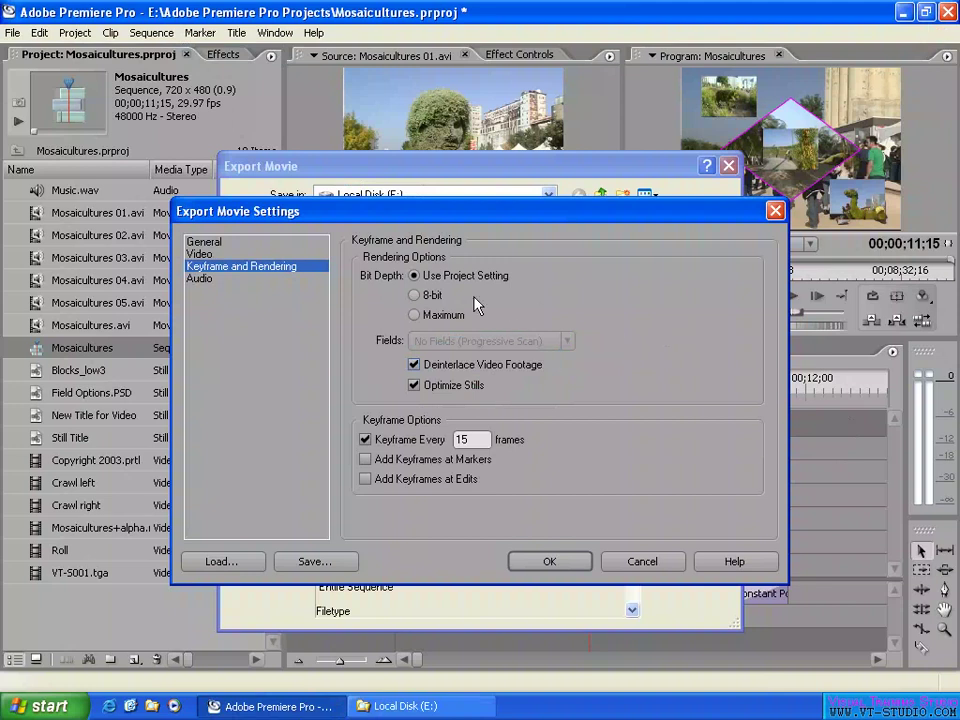
Step: Review the horizontal and vertical frame size in the export's Video settings and return to the Keyframe and Rendering settings
click(205, 254)
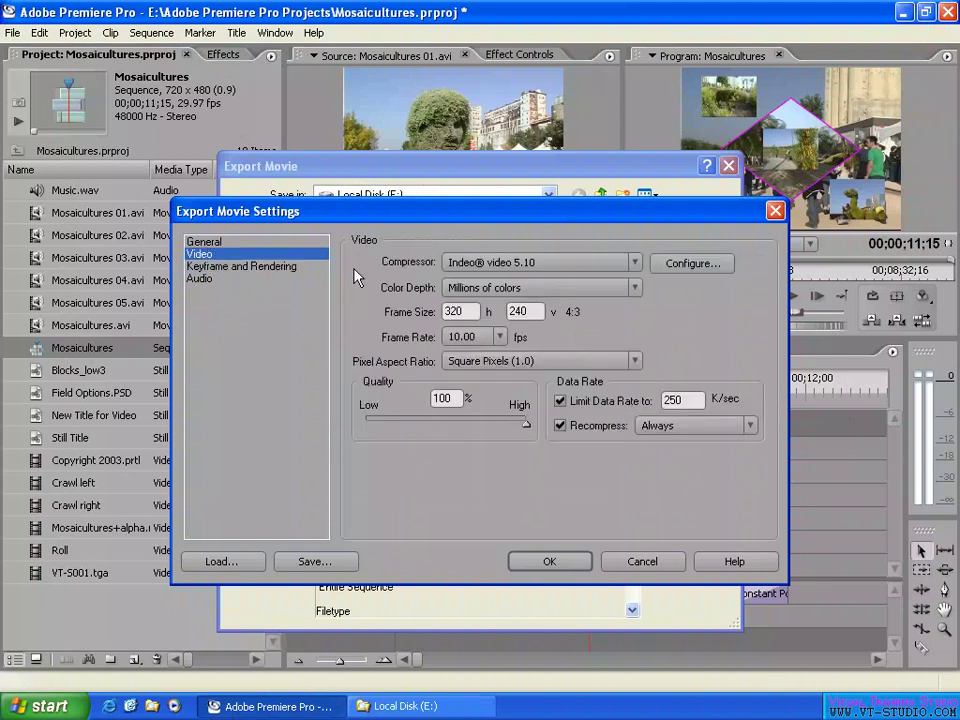
double_click(457, 311)
double_click(523, 311)
key(BackSpace)
key(ctrl+z)
click(270, 270)
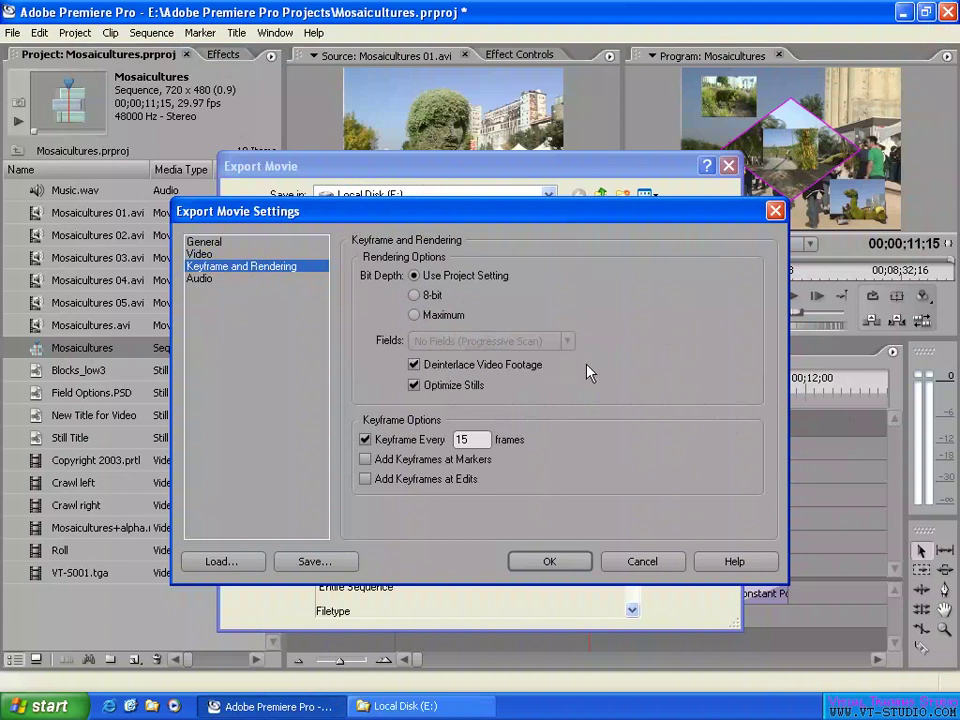
Step: Play Mosaicultures.avi from drive E:, pause it, inspect frames around 00:05 for interlacing, and switch back to Adobe Premiere Pro
click(405, 705)
double_click(410, 214)
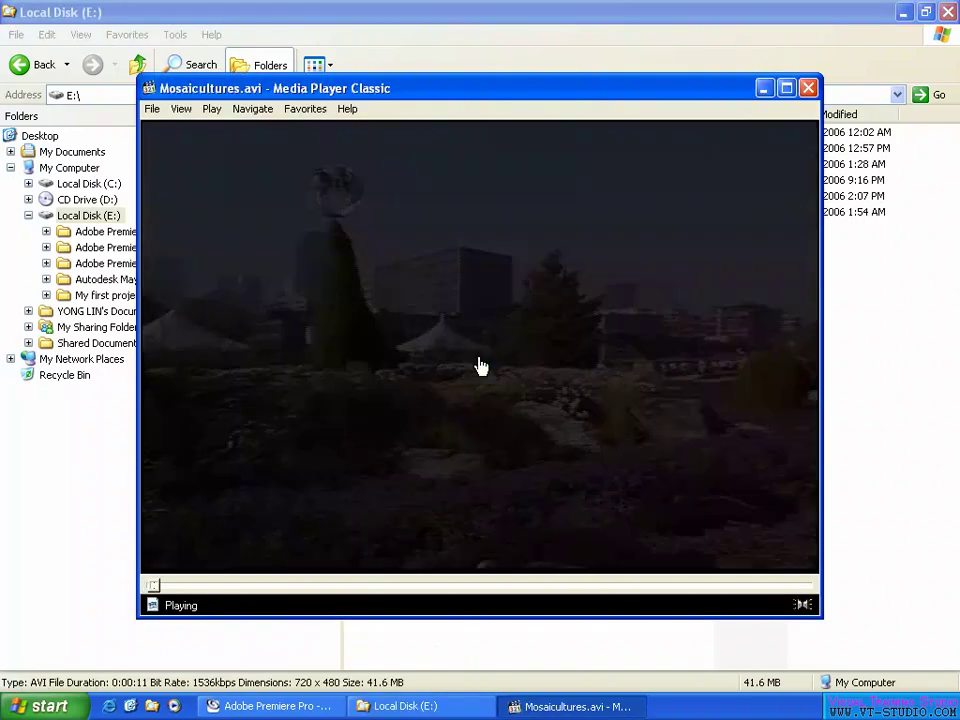
click(474, 373)
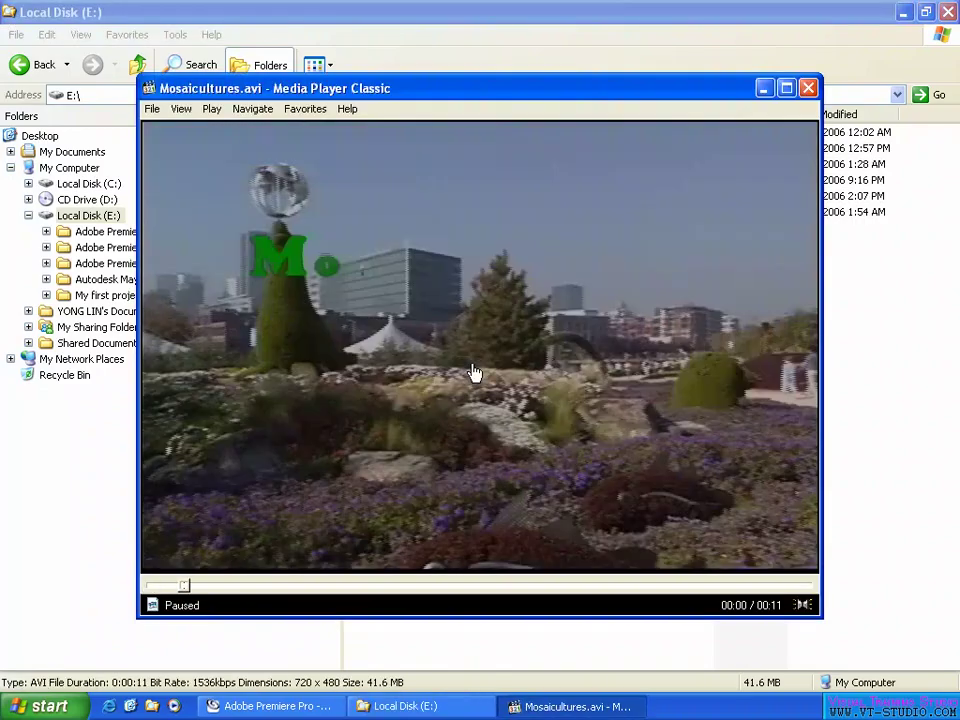
click(454, 586)
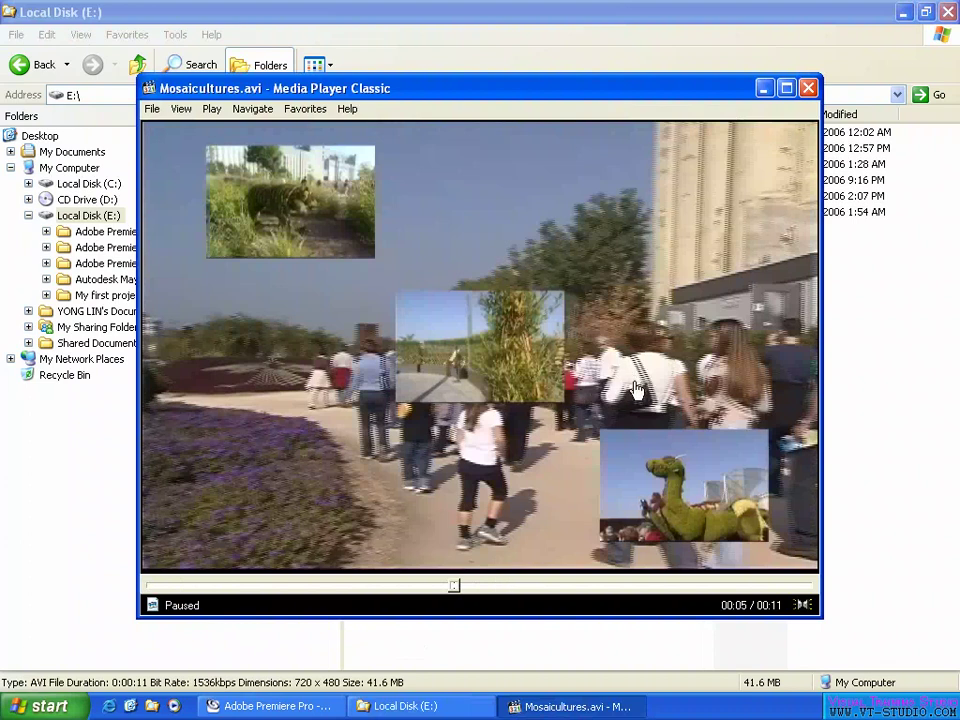
click(485, 587)
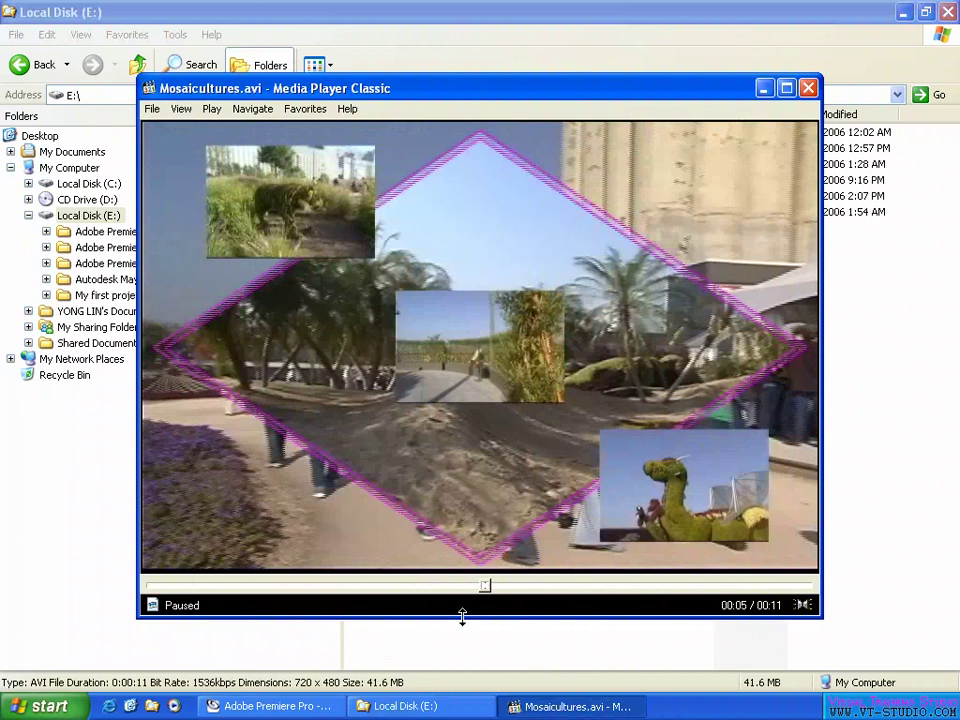
click(265, 706)
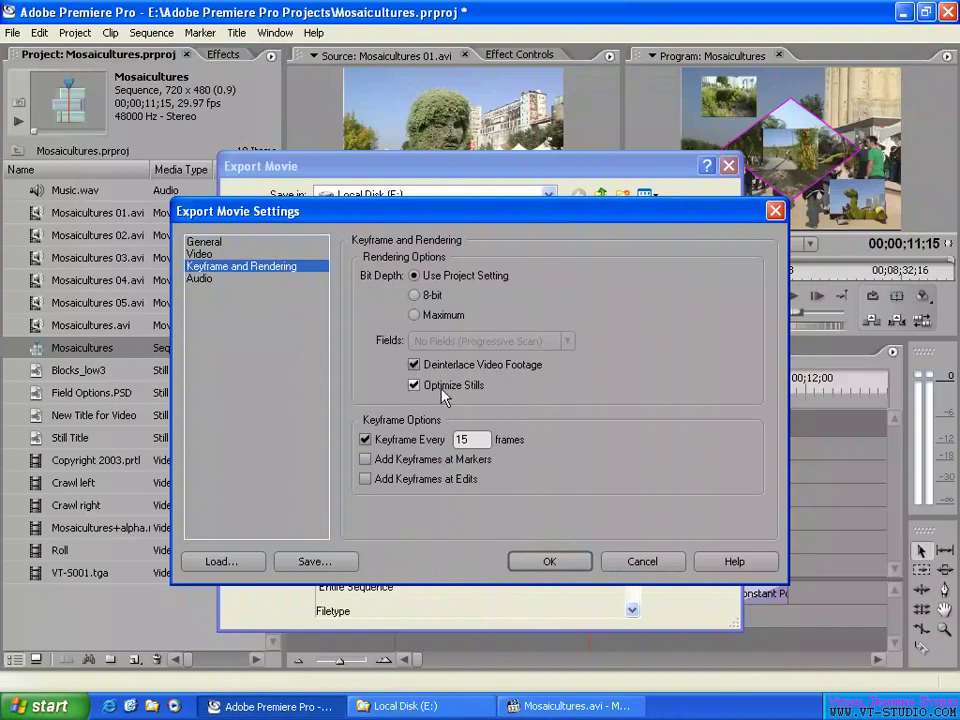
Step: Review the Keyframe Every interval and the options for adding keyframes at edits and at markers
double_click(462, 440)
click(400, 479)
click(366, 459)
Step: Try the audio compressors IMA ADPCM, CCITT u-Law, AC-3 ACM Codec and MSN Messenger Audio Codec, ending with IMA ADPCM
click(265, 279)
click(462, 258)
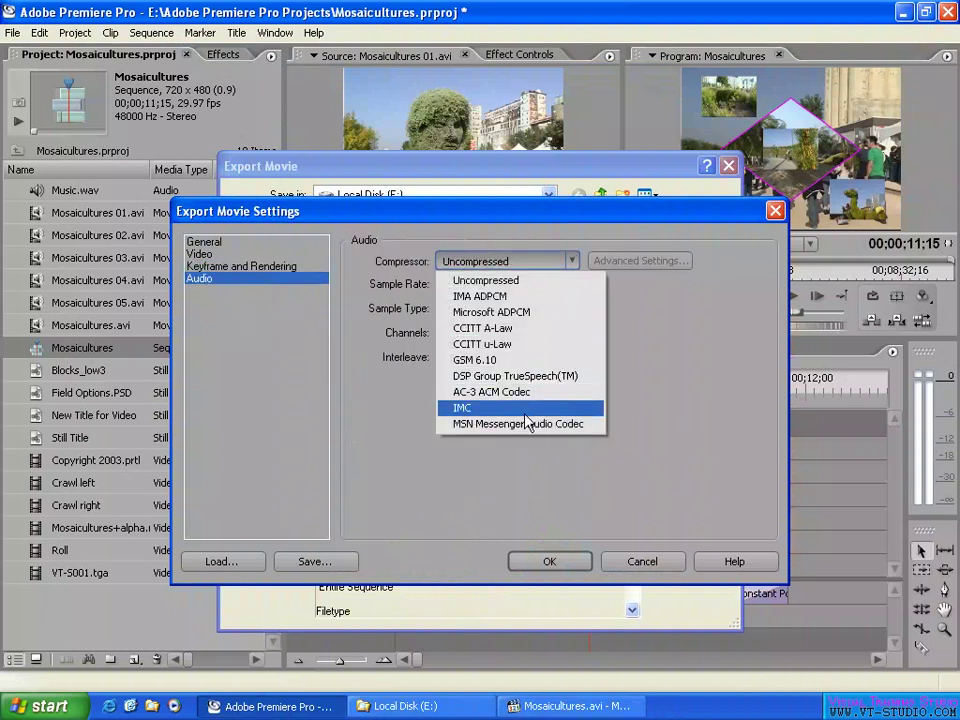
click(497, 296)
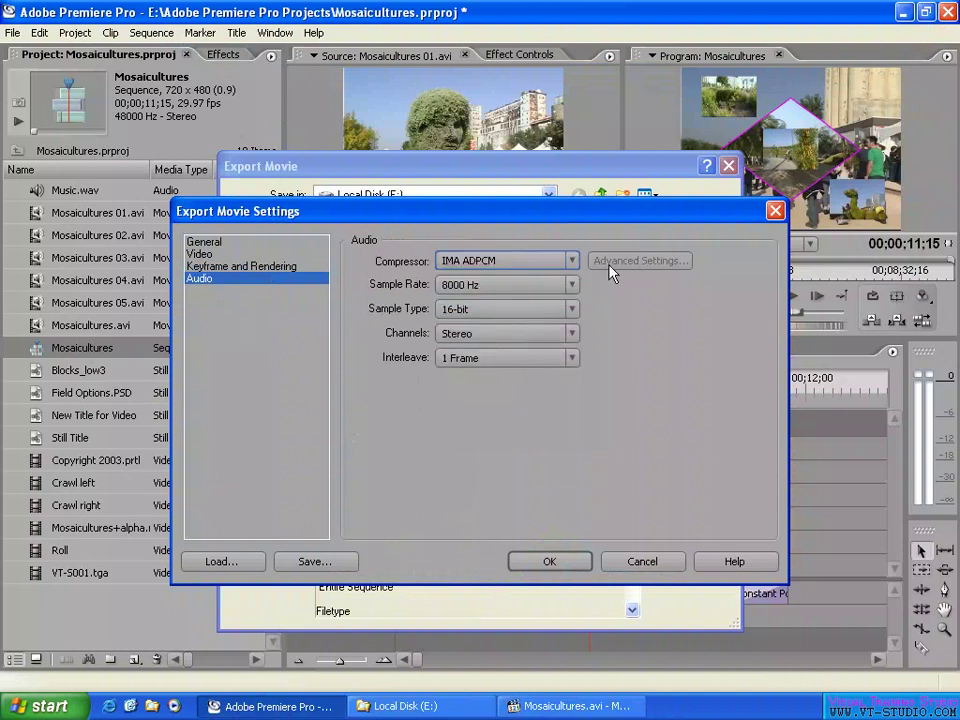
click(540, 260)
click(500, 341)
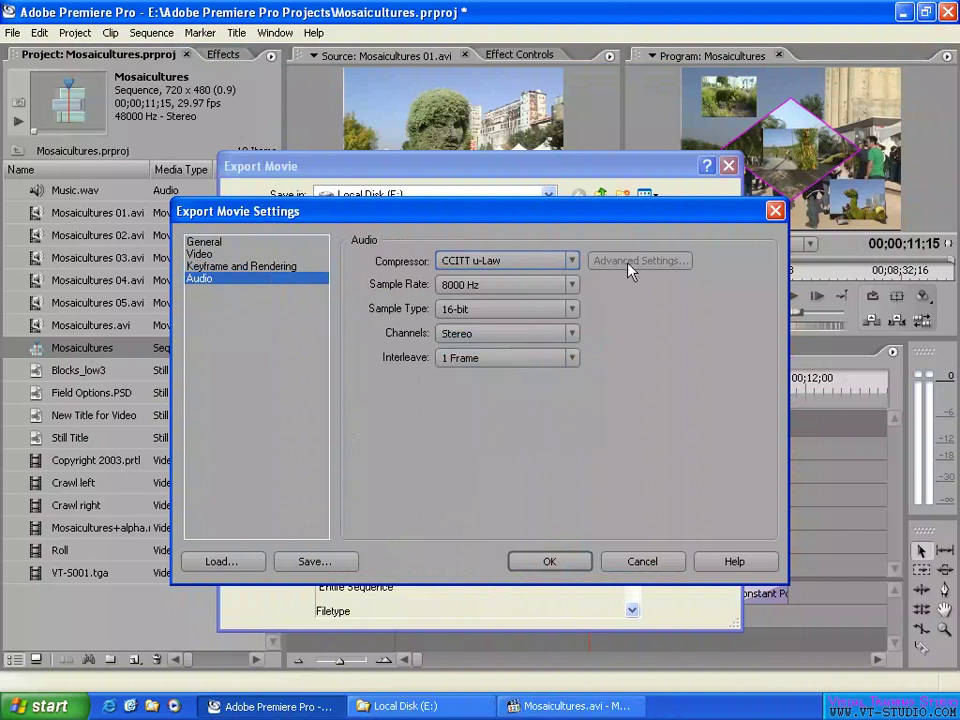
click(540, 260)
click(505, 393)
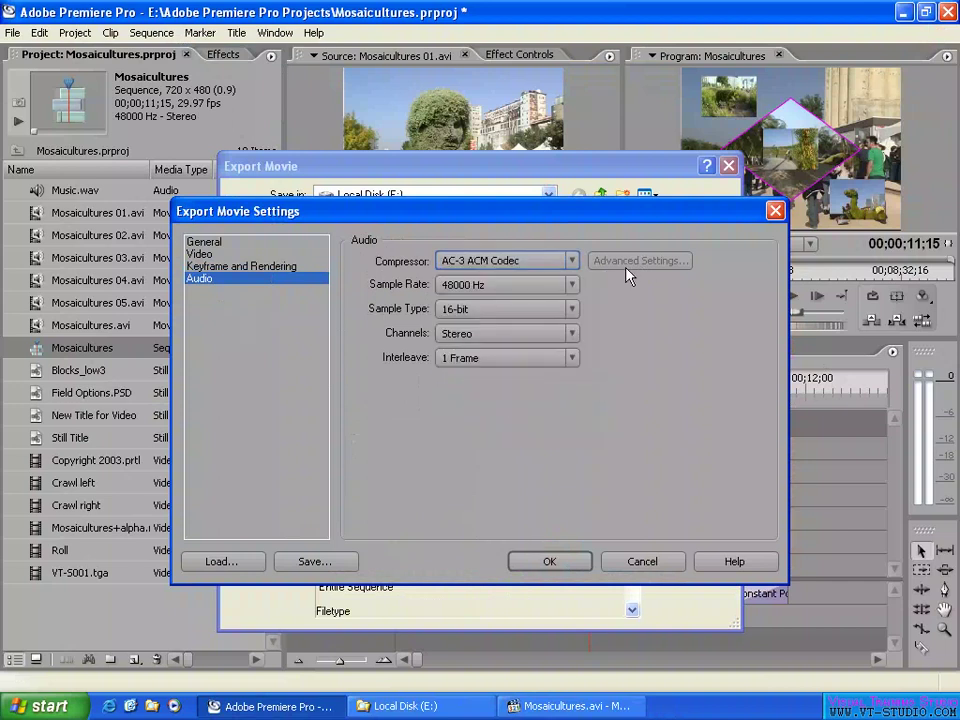
click(540, 260)
click(505, 422)
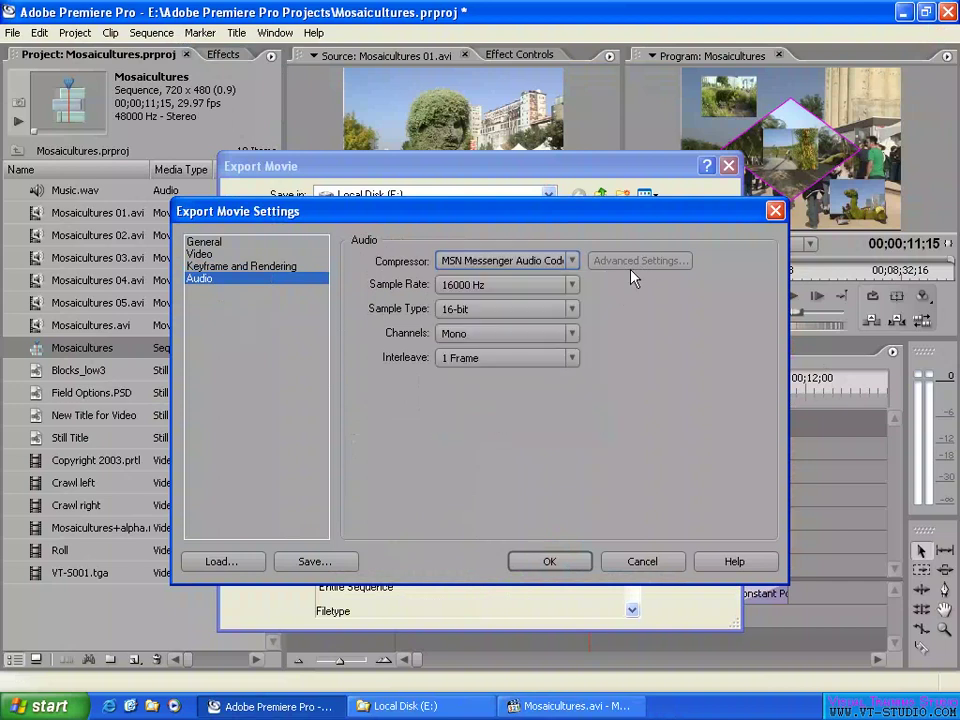
click(512, 261)
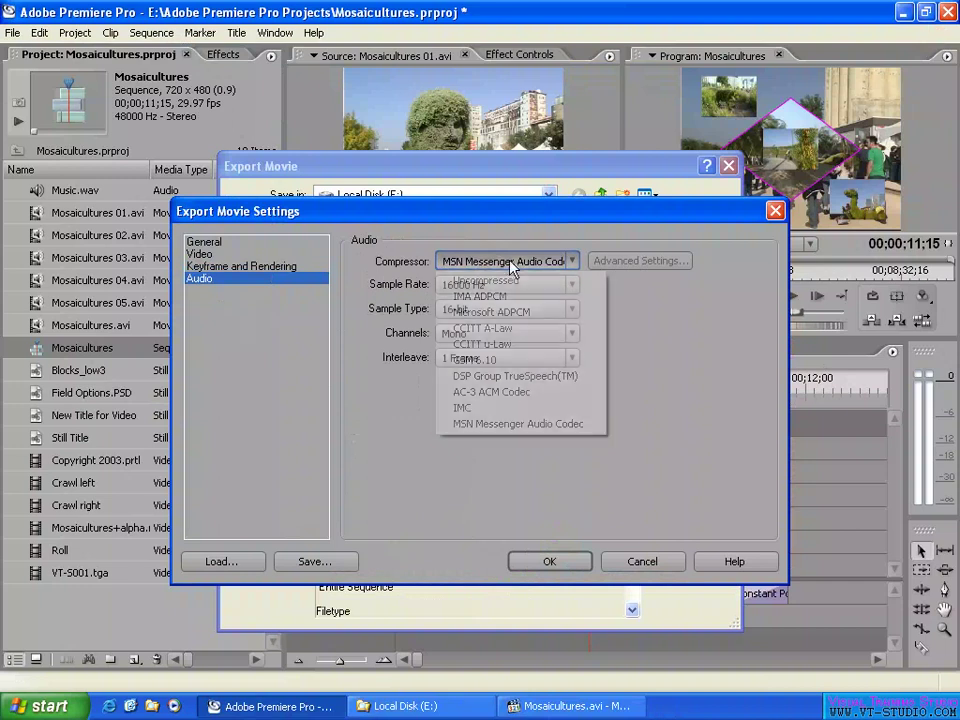
click(487, 296)
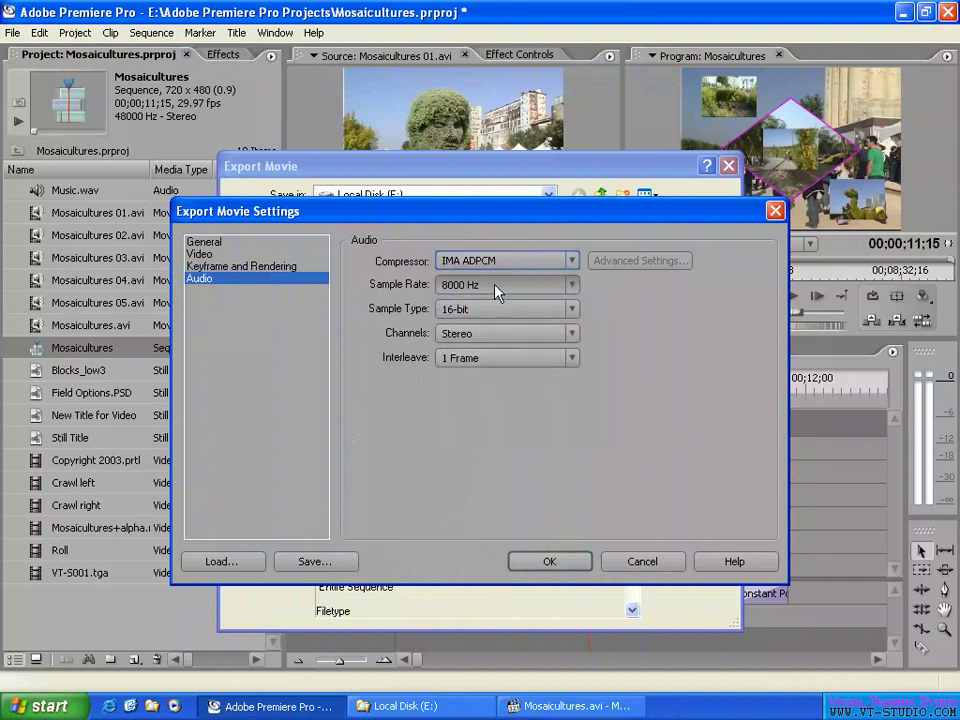
Step: Review the file types in the General settings and the available audio compressors, keeping Microsoft AVI and IMA ADPCM
click(250, 243)
click(542, 265)
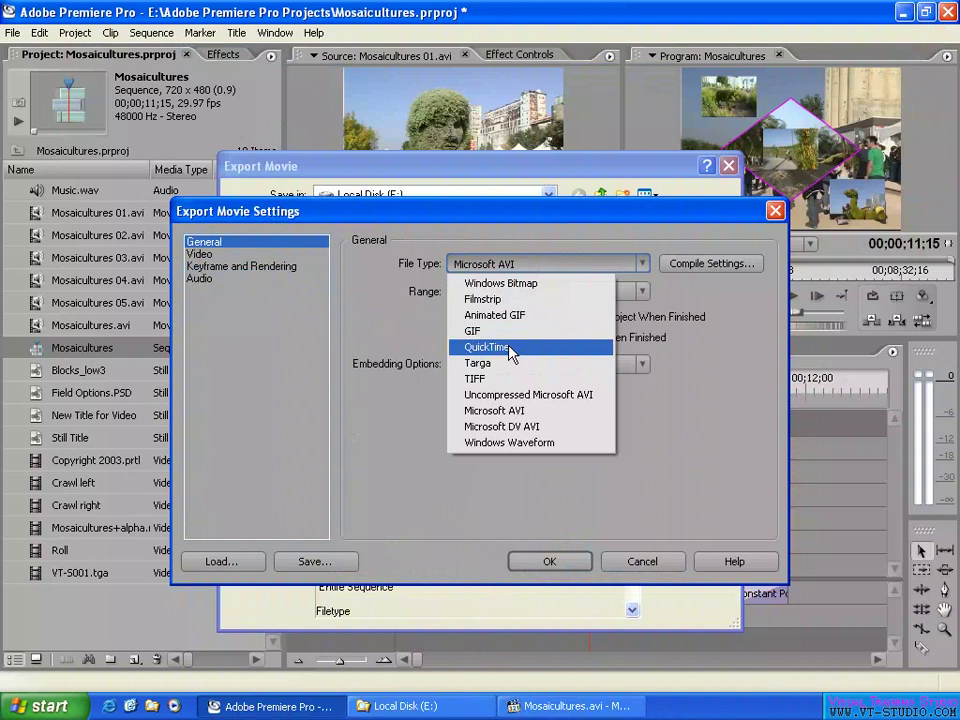
click(205, 279)
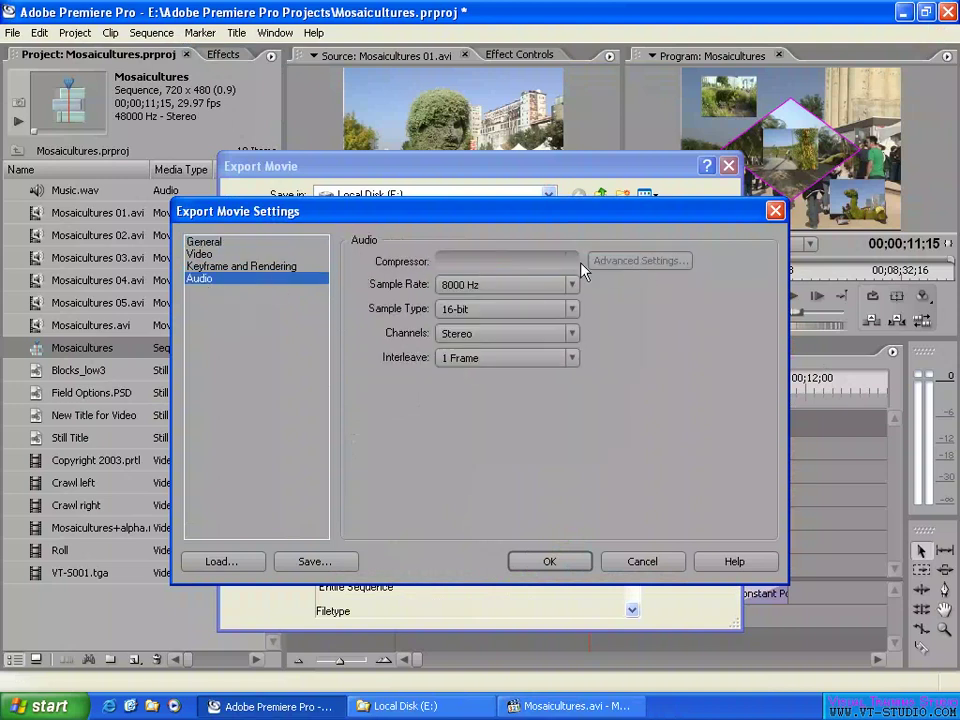
click(527, 263)
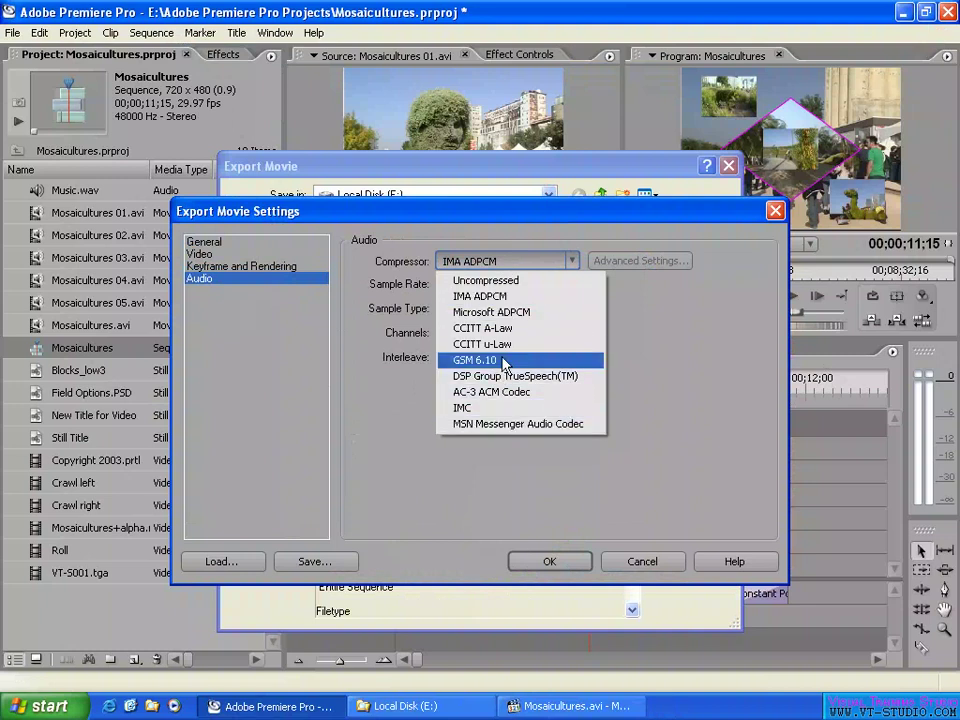
click(519, 298)
Step: Set the audio compressor to Uncompressed and look over the General, Video, and Keyframe and Rendering settings
click(489, 262)
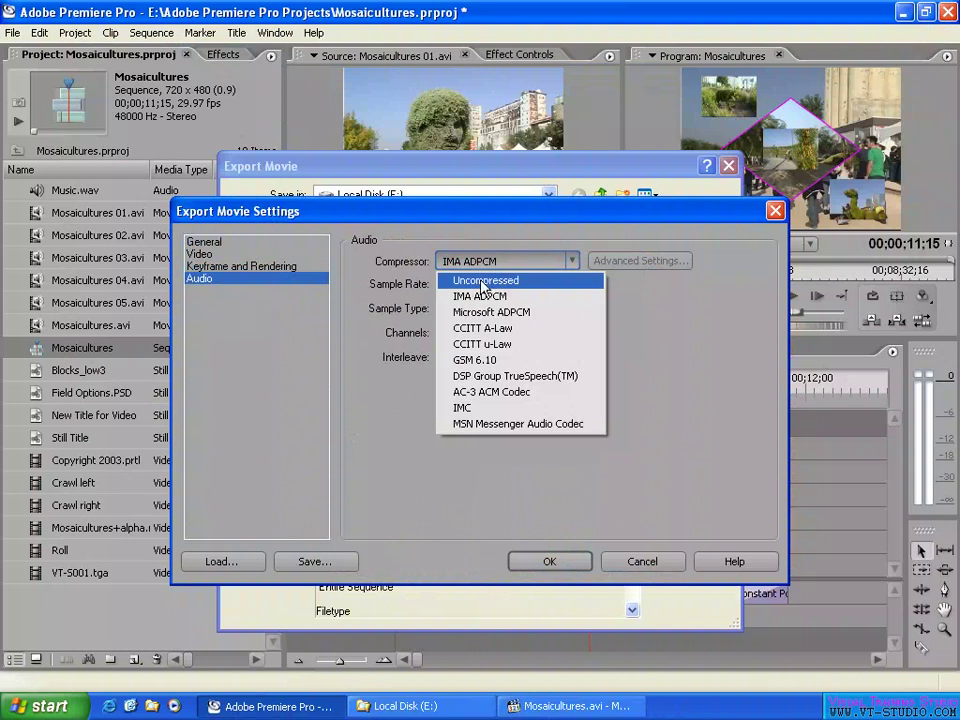
click(531, 282)
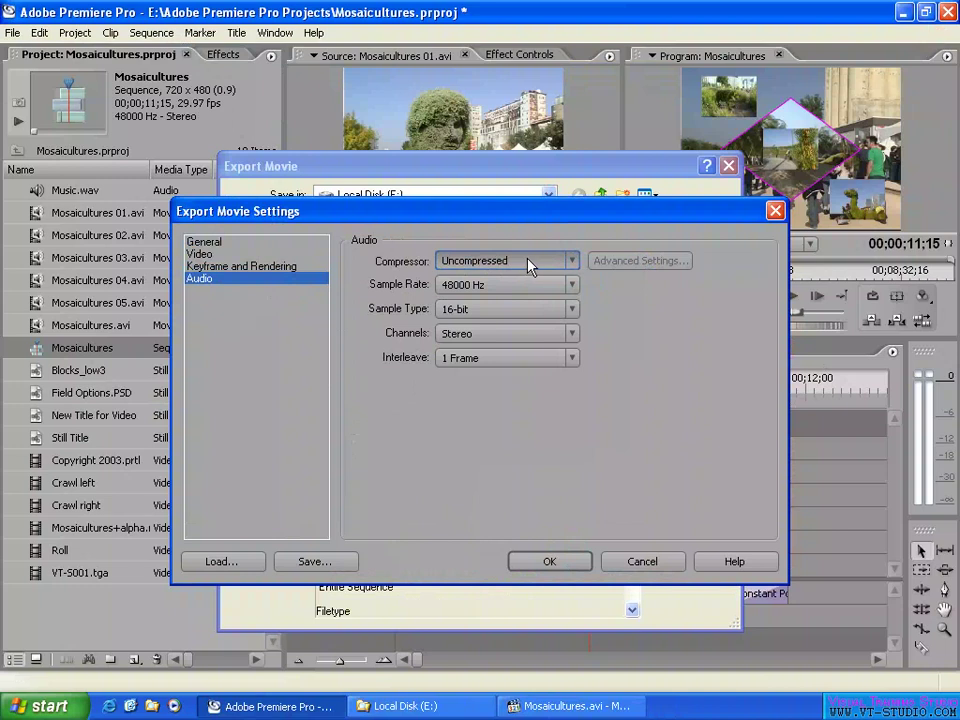
click(244, 242)
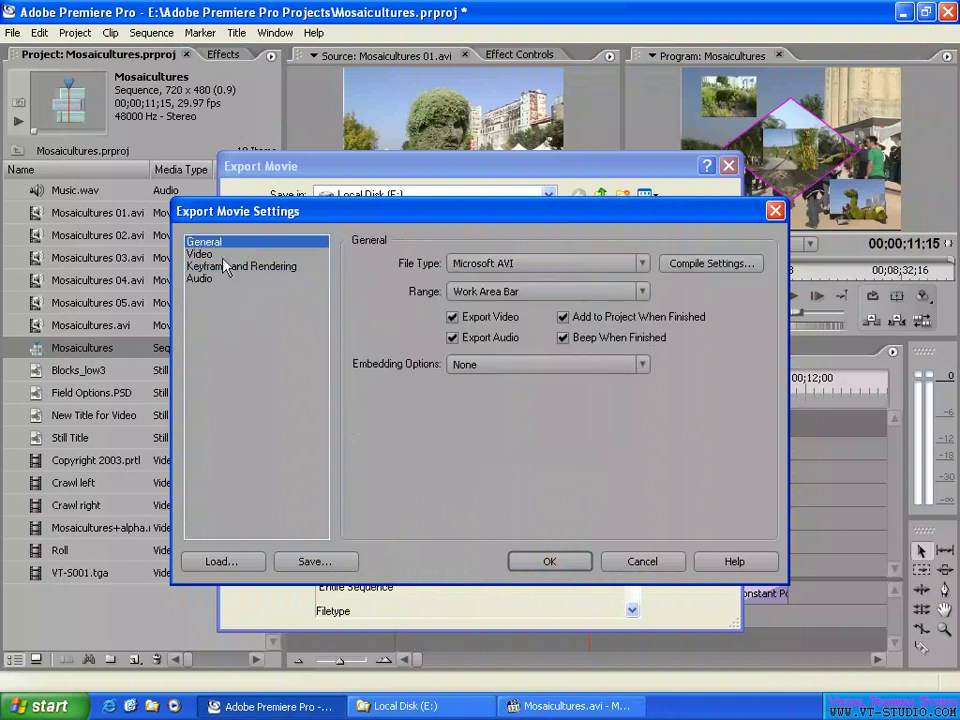
click(223, 257)
click(219, 270)
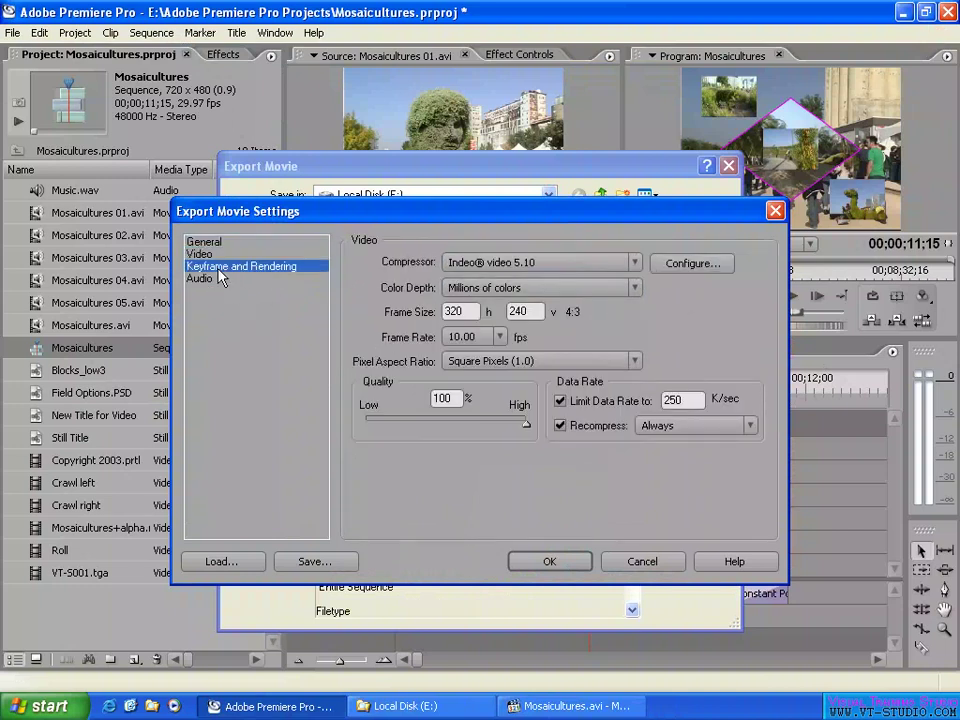
Step: Set the export audio to the IMA ADPCM compressor with a 22050 Hz sample rate, and check the Sample Type choices
click(214, 279)
click(505, 261)
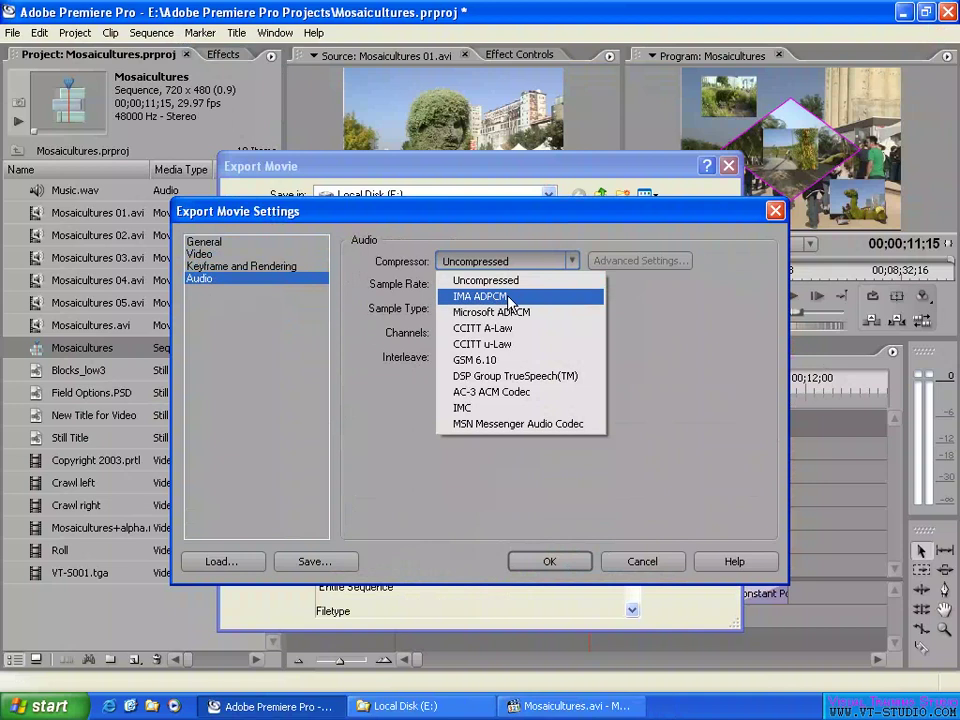
click(508, 297)
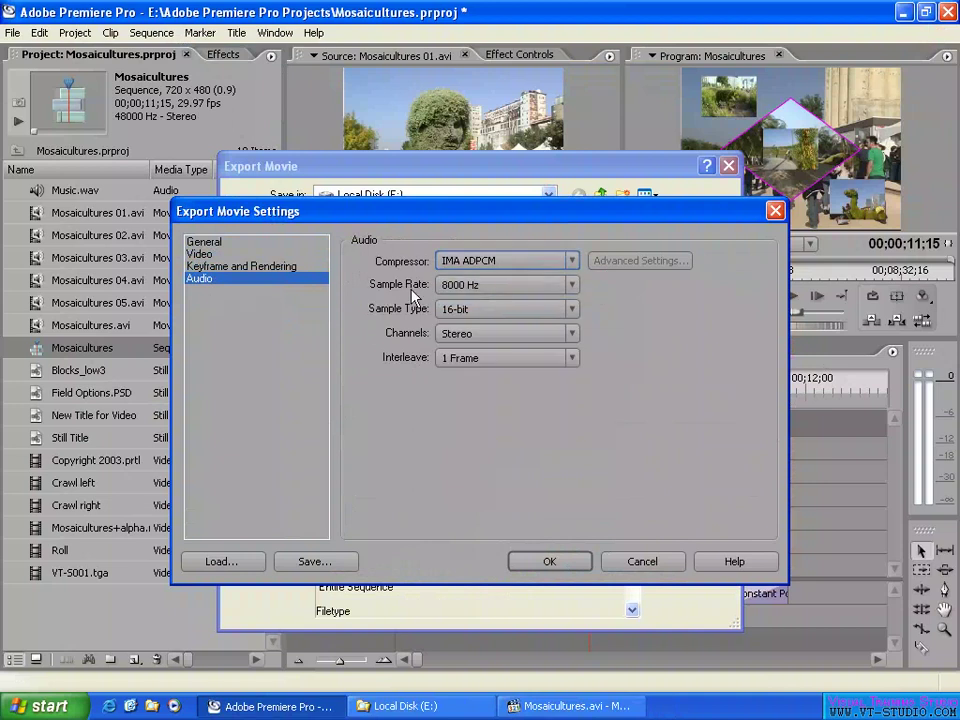
click(495, 286)
click(462, 336)
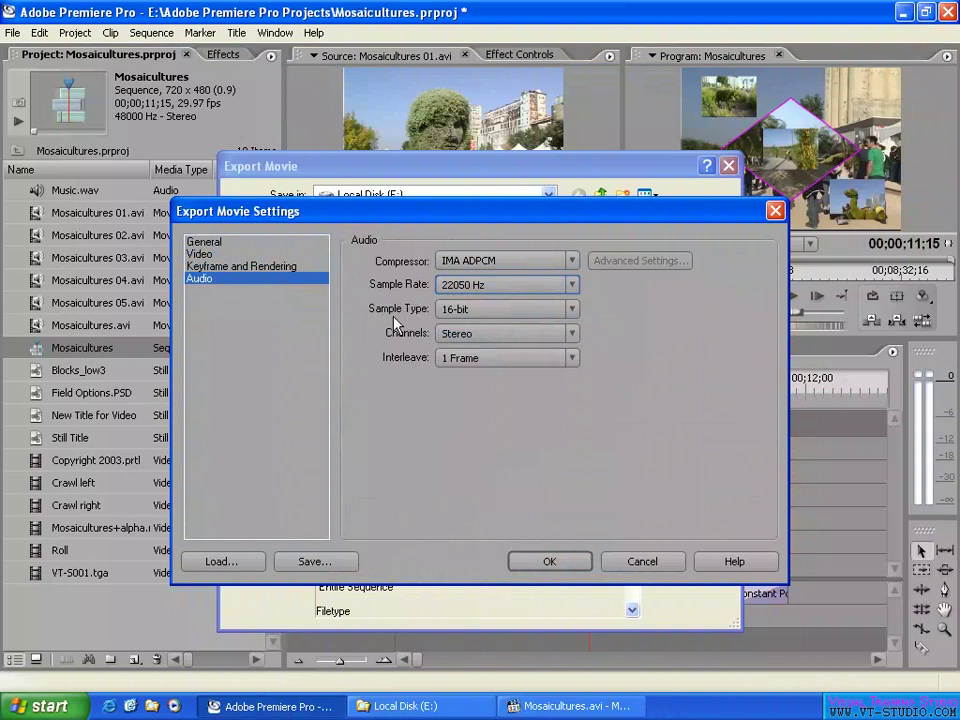
click(493, 312)
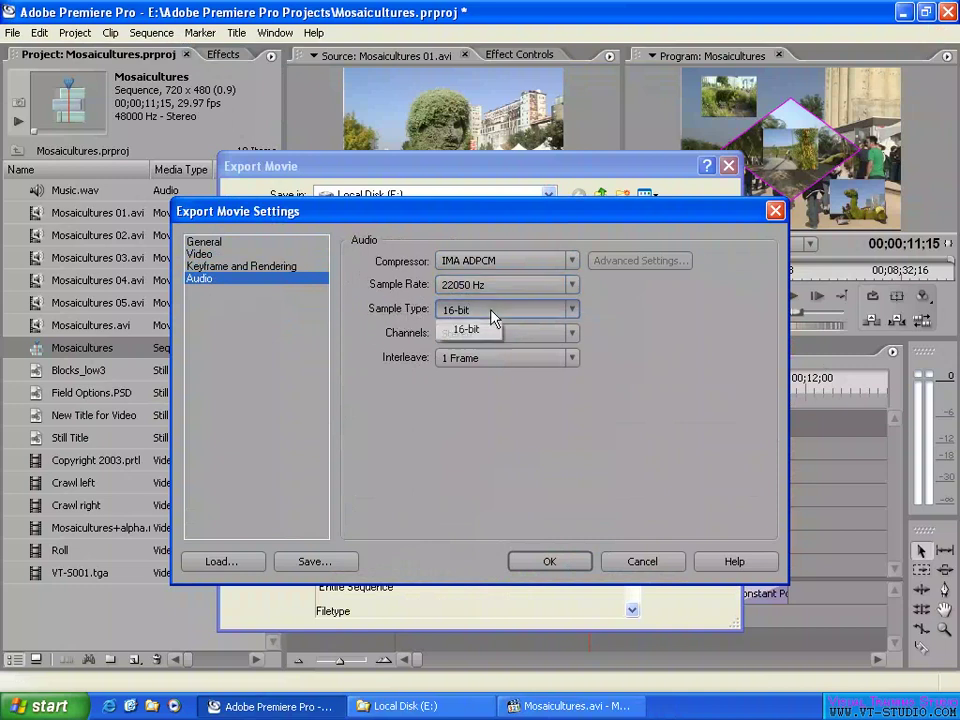
click(388, 333)
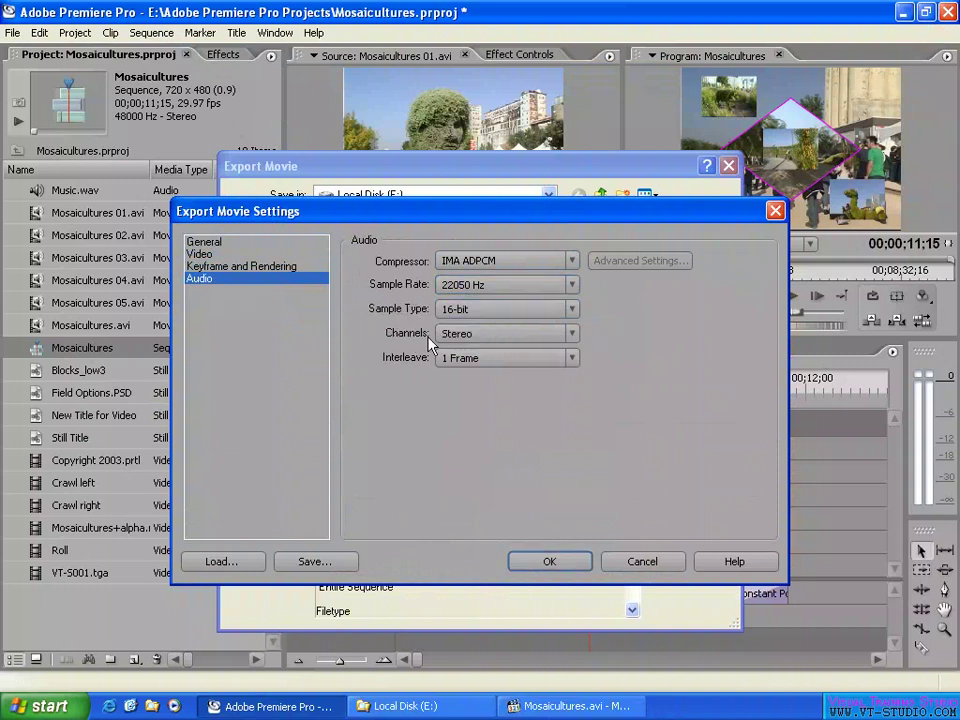
Step: Set the export audio to a 22050 Hz sample rate, 16-bit sample type and Mono channels, with a 1 Frame interleave
click(469, 336)
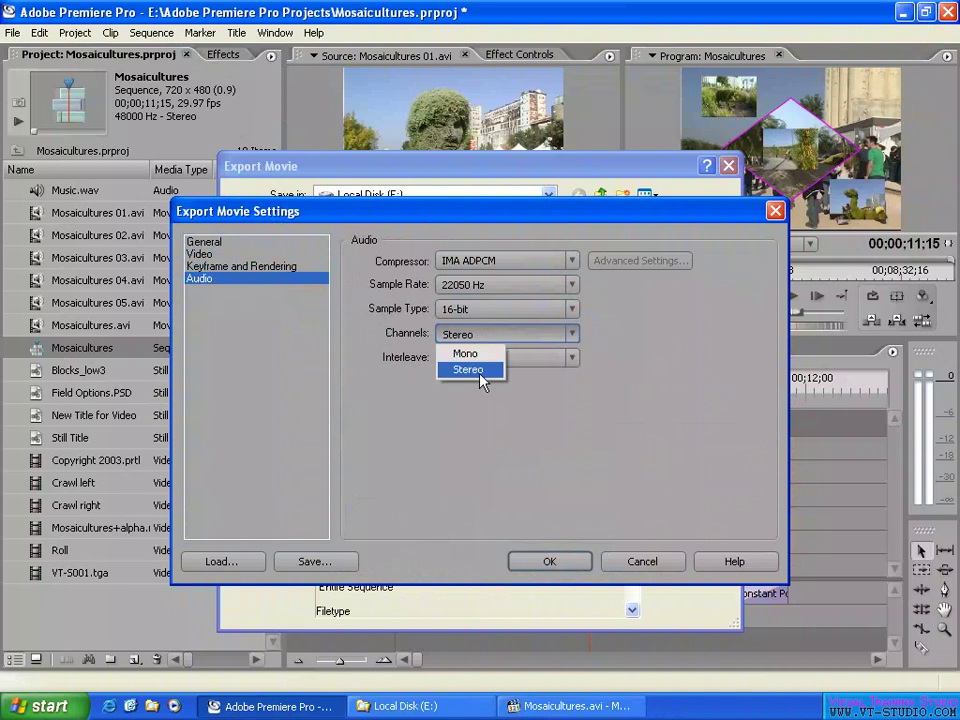
click(496, 286)
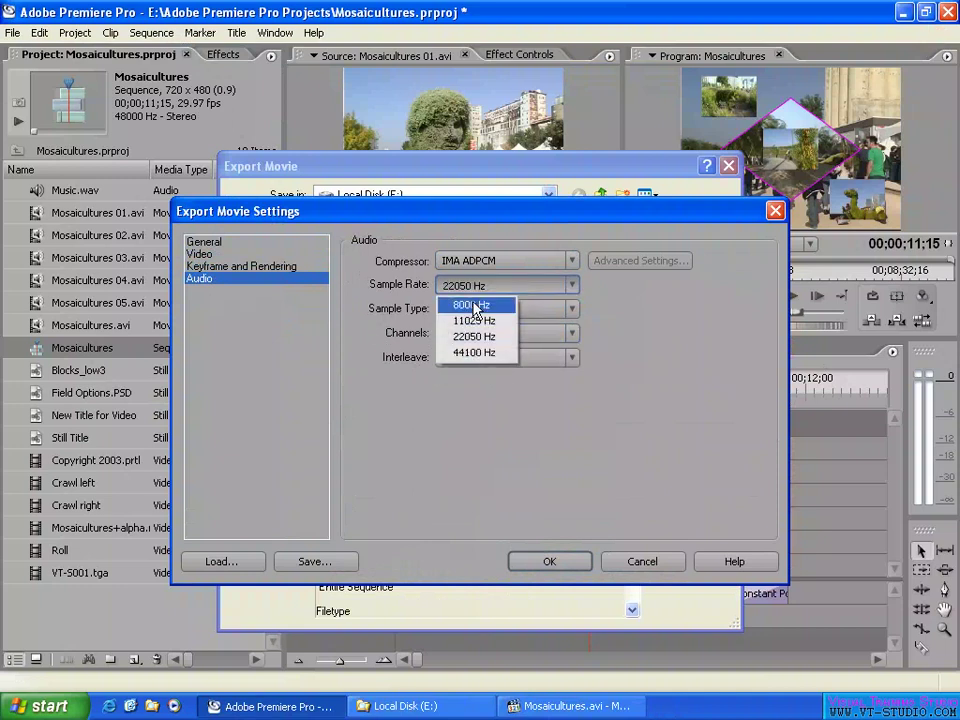
click(425, 315)
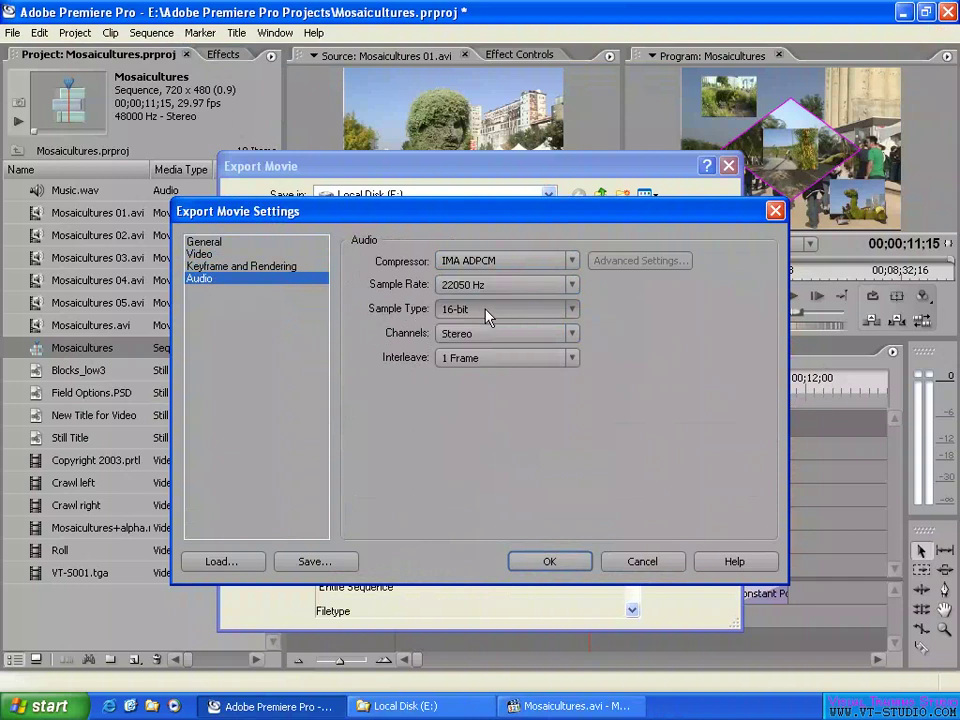
click(486, 287)
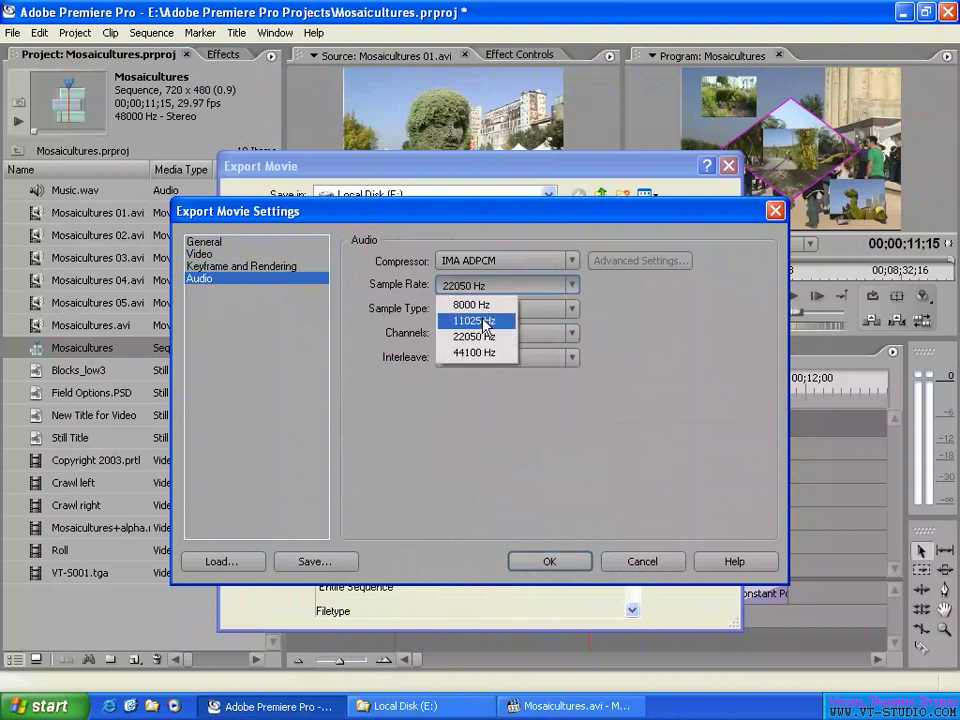
click(482, 337)
click(474, 316)
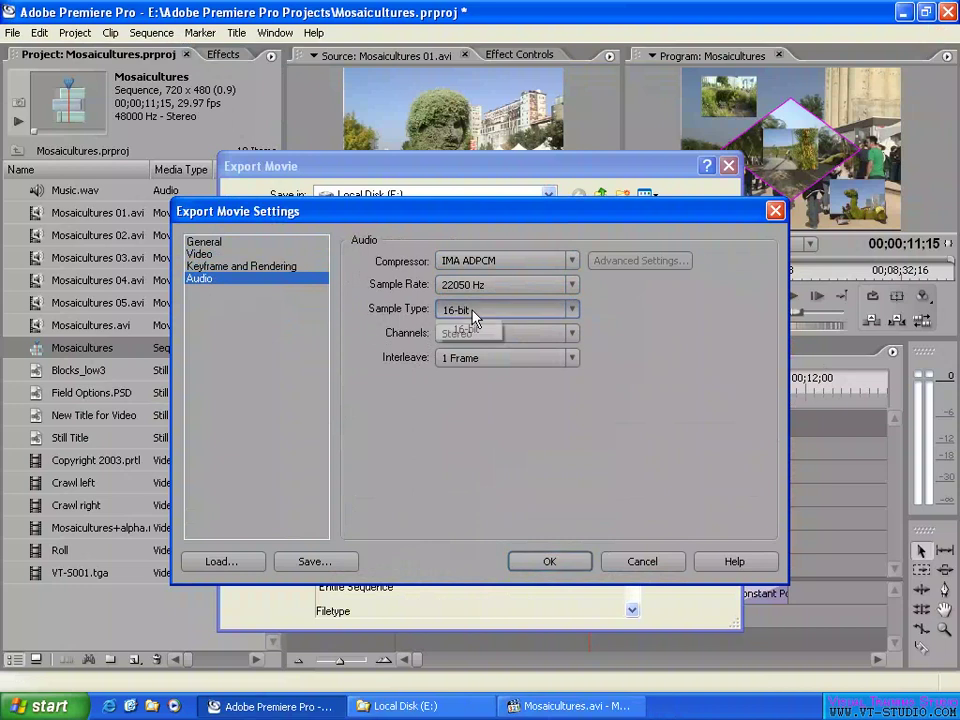
click(474, 327)
click(474, 334)
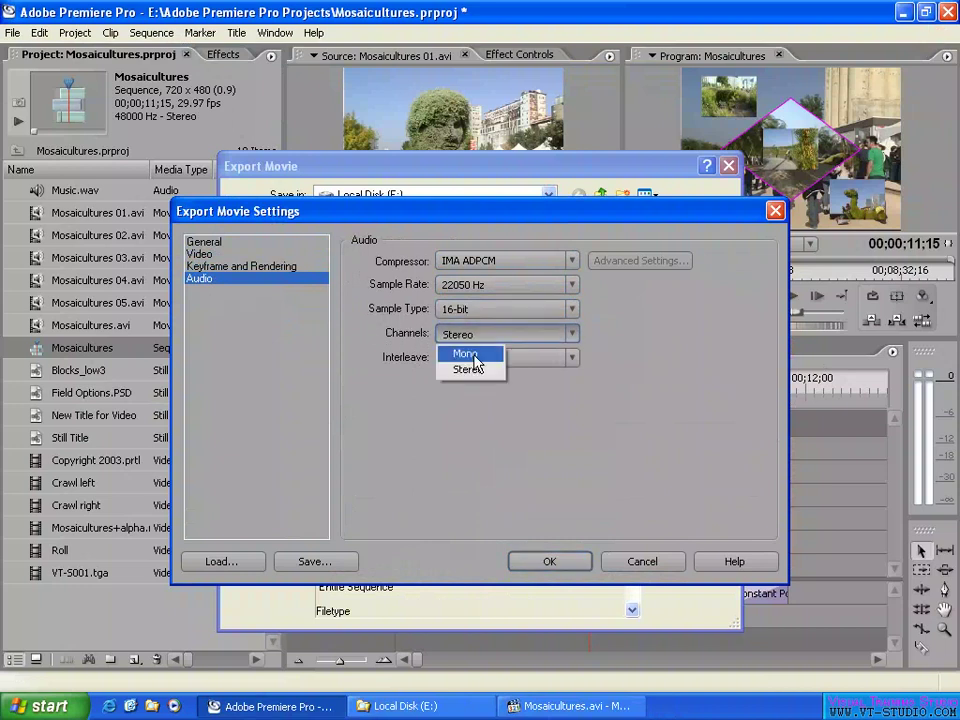
click(472, 355)
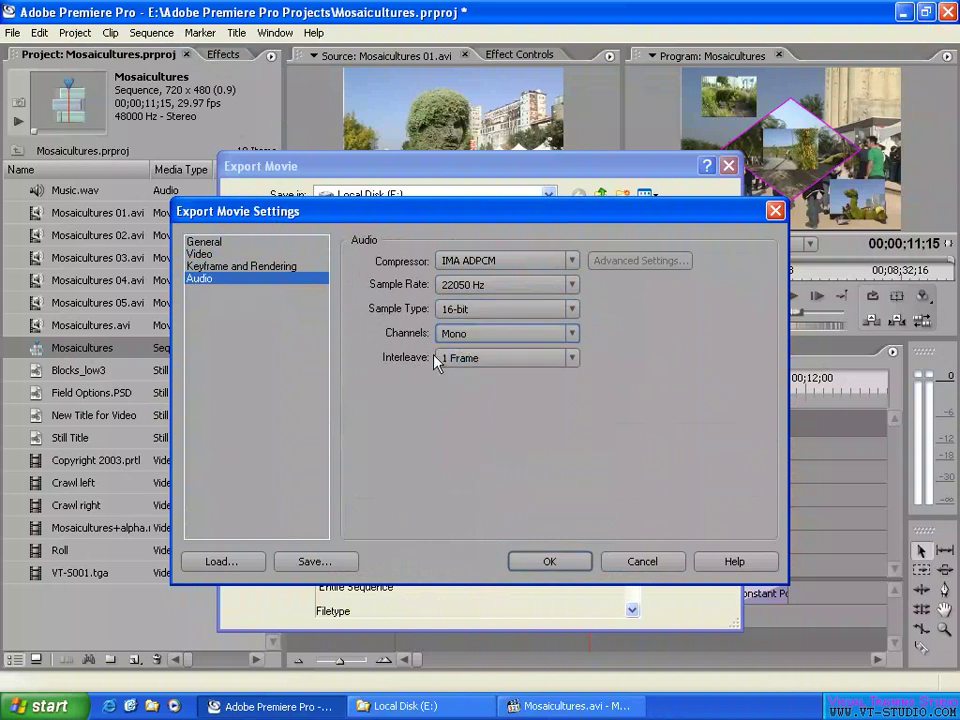
click(497, 358)
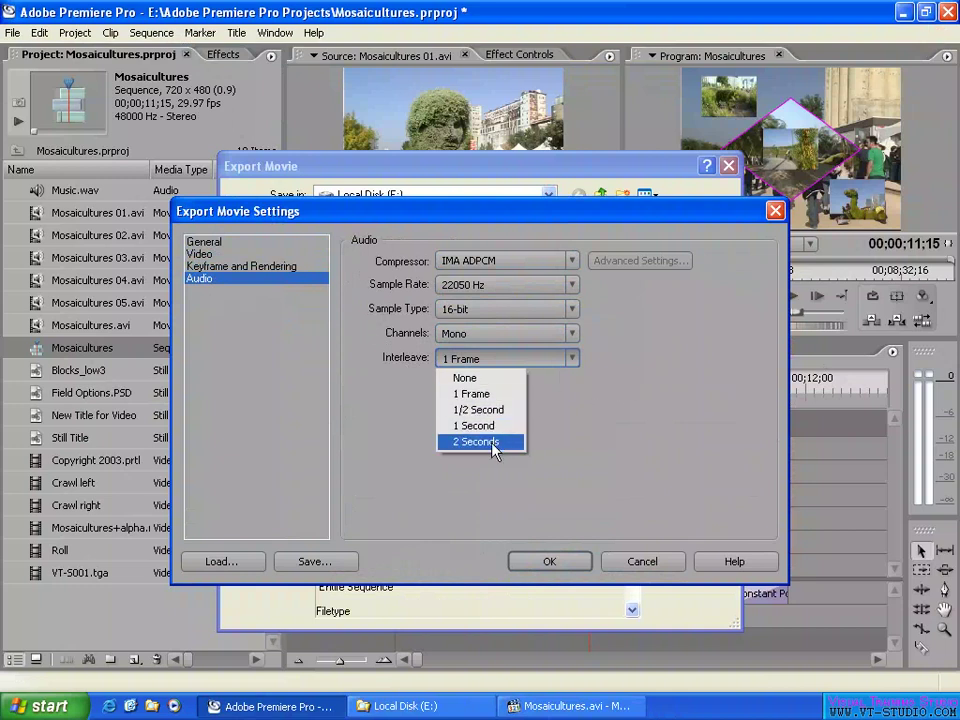
click(486, 397)
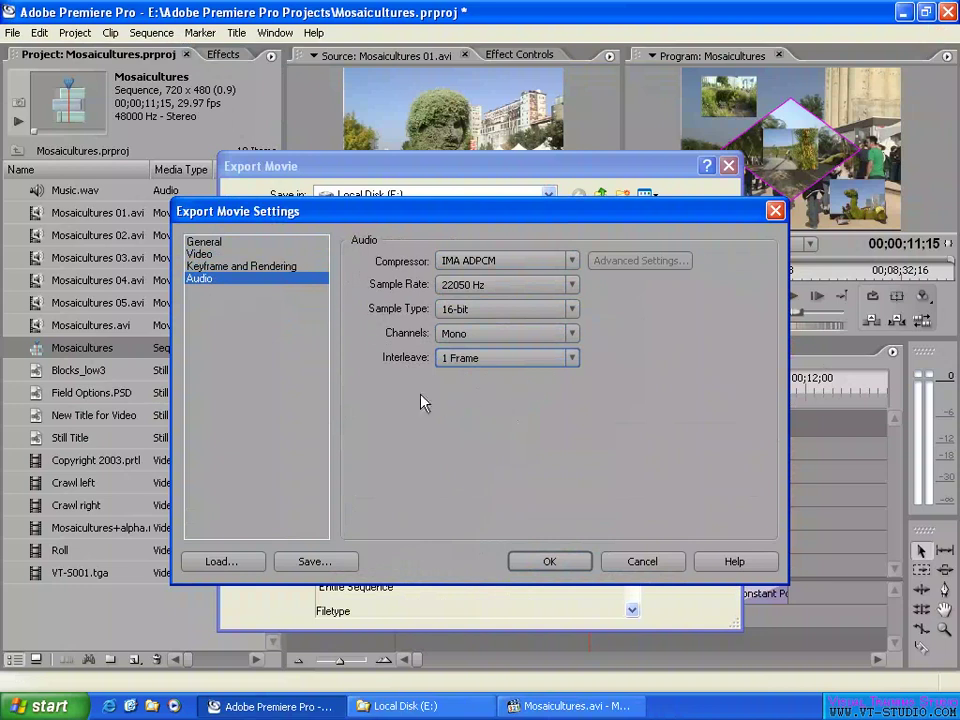
Step: Review the General, Video, Keyframe and Rendering, and Audio pages of the export settings
click(219, 266)
click(204, 243)
click(210, 253)
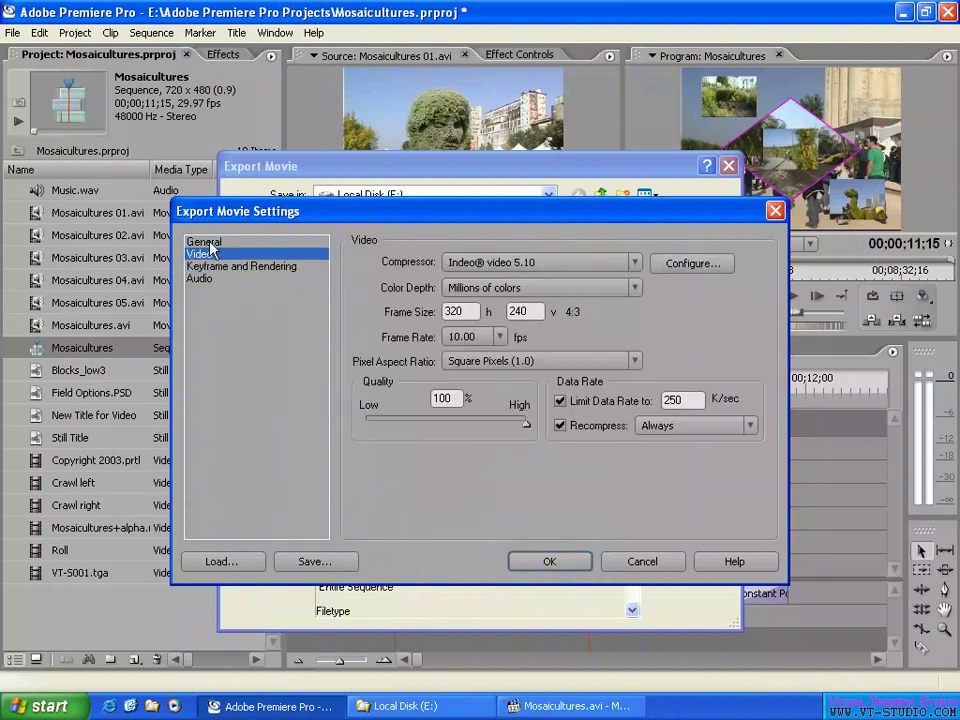
click(205, 242)
click(230, 255)
click(316, 563)
click(252, 241)
click(250, 254)
click(251, 267)
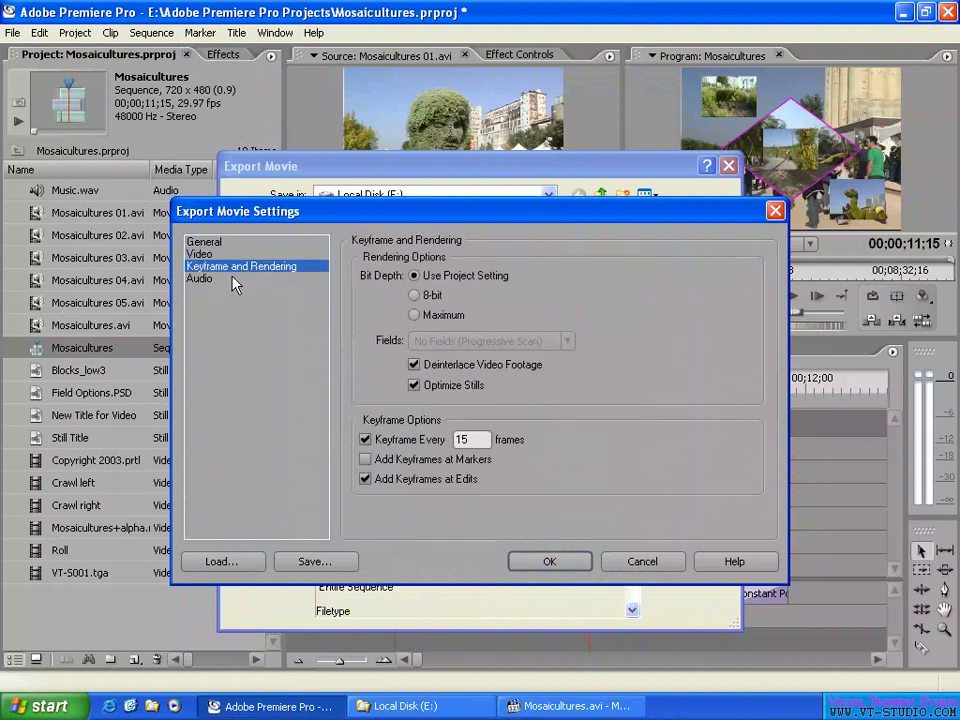
click(235, 280)
click(261, 268)
click(255, 256)
click(265, 244)
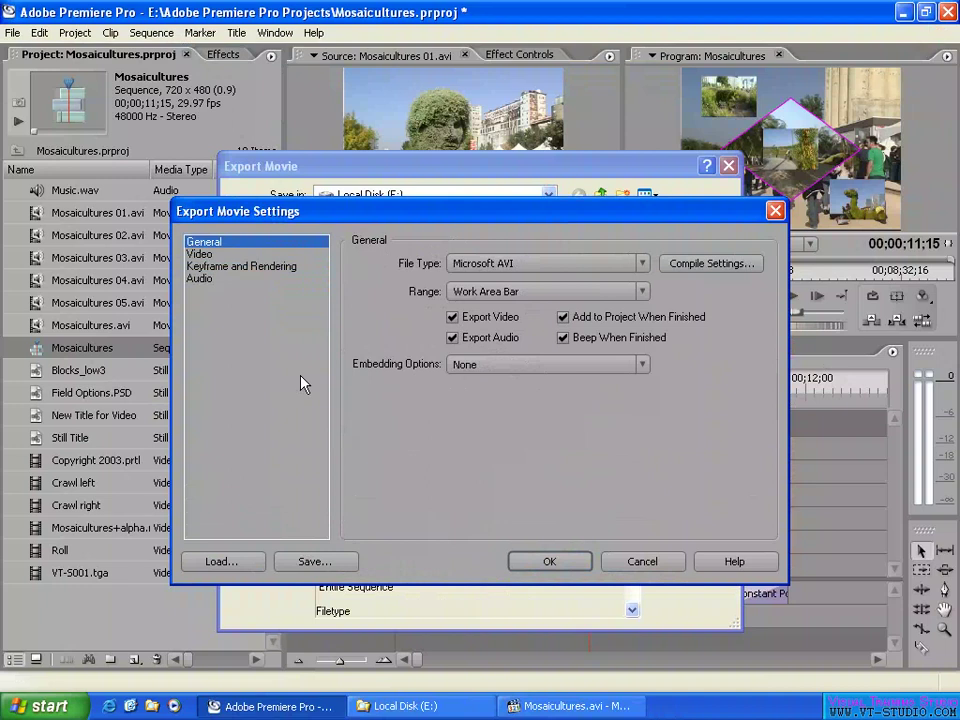
click(254, 257)
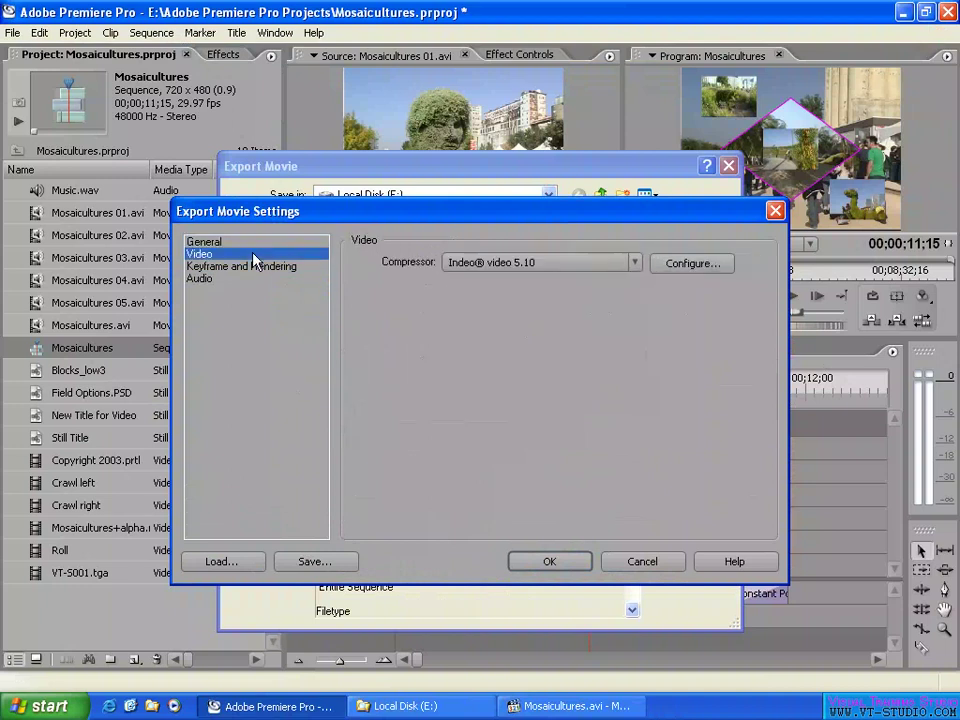
click(249, 267)
click(225, 278)
click(244, 256)
click(256, 266)
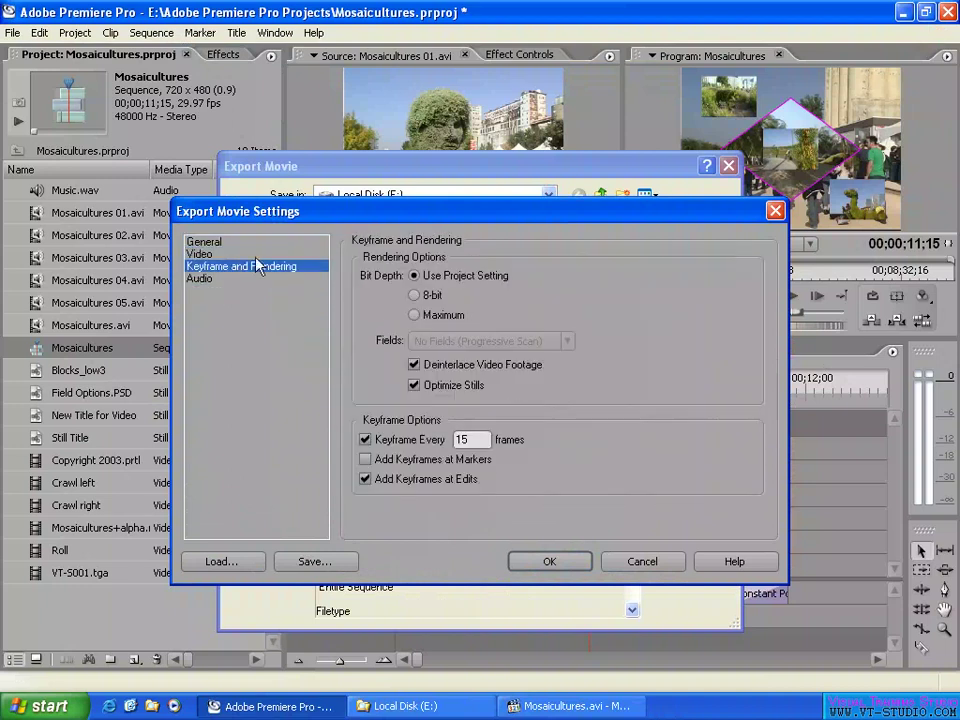
click(245, 242)
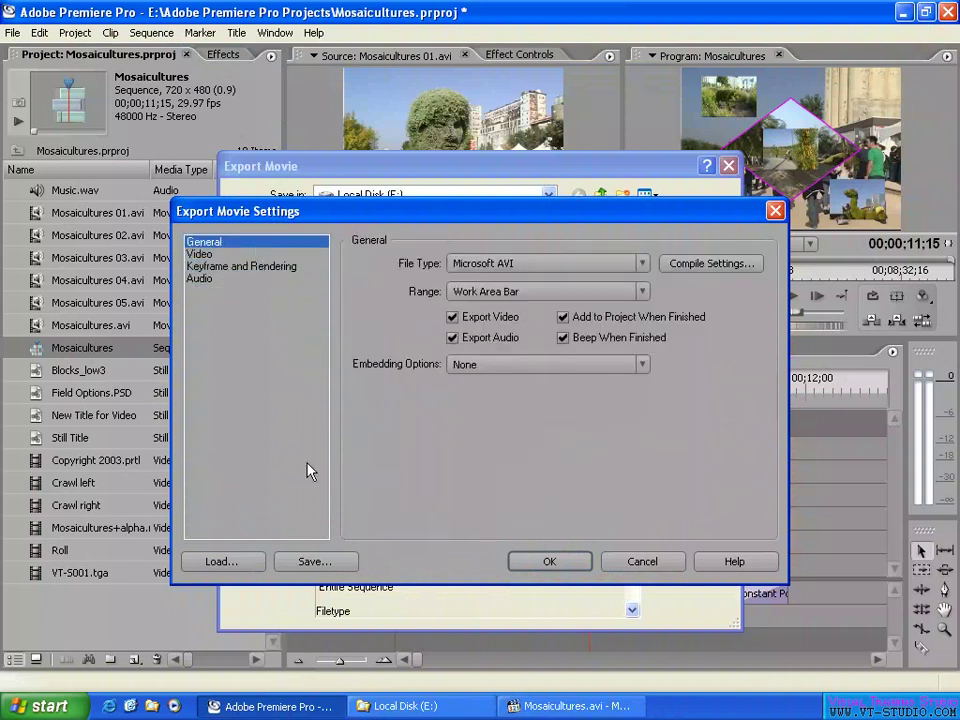
Step: Start saving the current export settings as a preset named "MS AVI indeo for web page use"
click(318, 560)
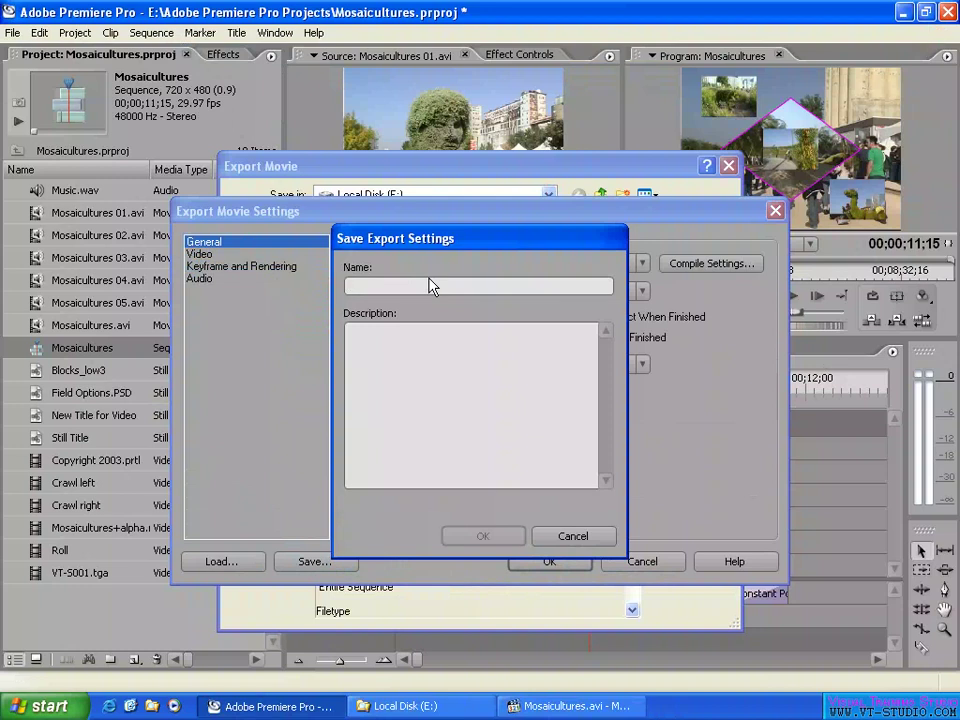
text(M)
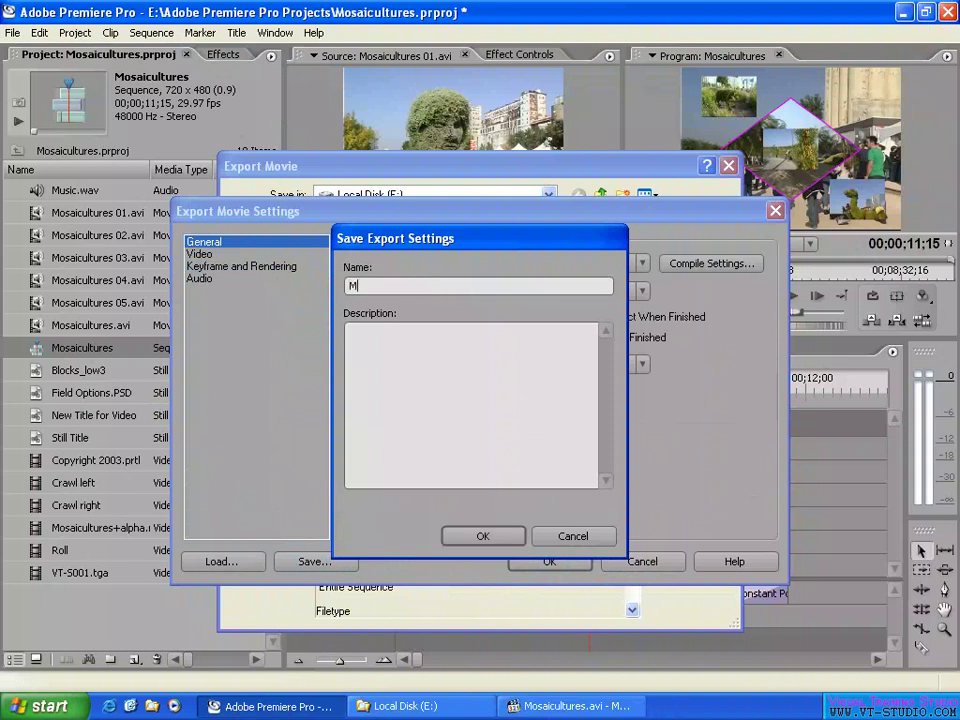
text(S AVI indeo for web page)
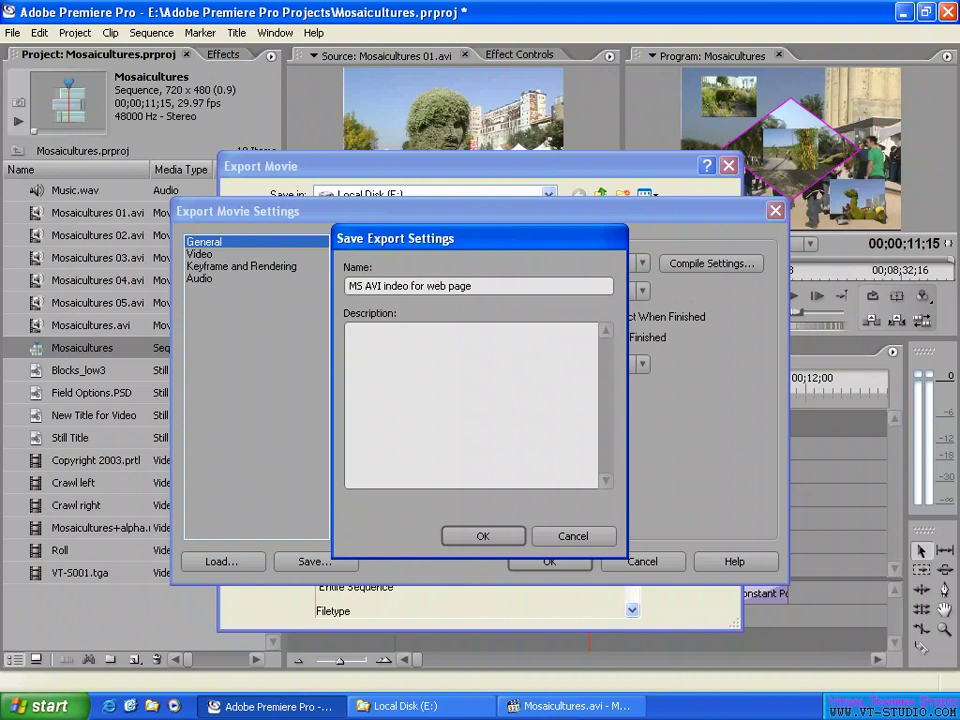
text( use)
Step: Give the preset the description "320x240 10fps 22100Hz" and save it
click(381, 373)
text(320x240 a)
key(BackSpace)
text(10fps 22)
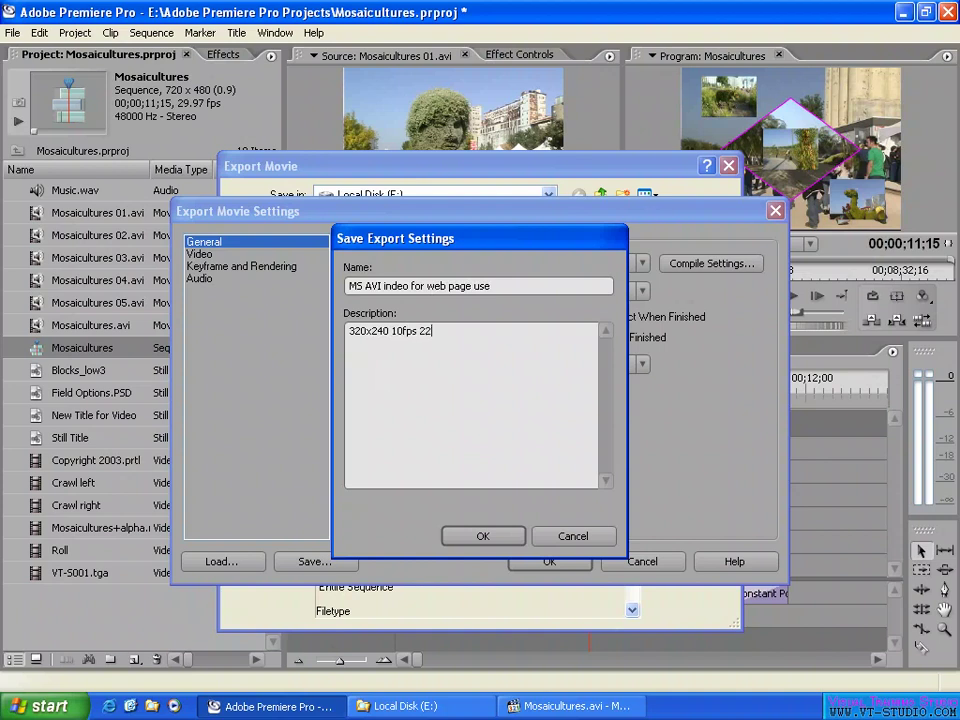
text(100kh)
key(BackSpace)
key(BackSpace)
text(Hz)
click(484, 538)
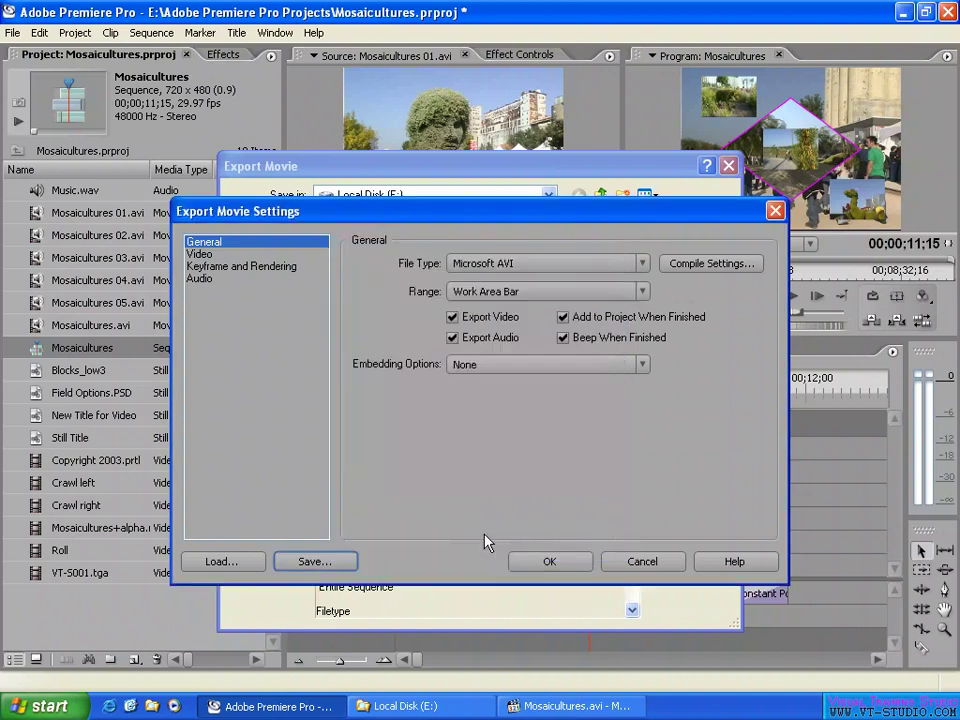
Step: Look over the export settings pages and inspect the saved MS AVI indeo preset's description among the loadable settings without opening it
click(199, 254)
click(240, 266)
click(200, 278)
click(220, 562)
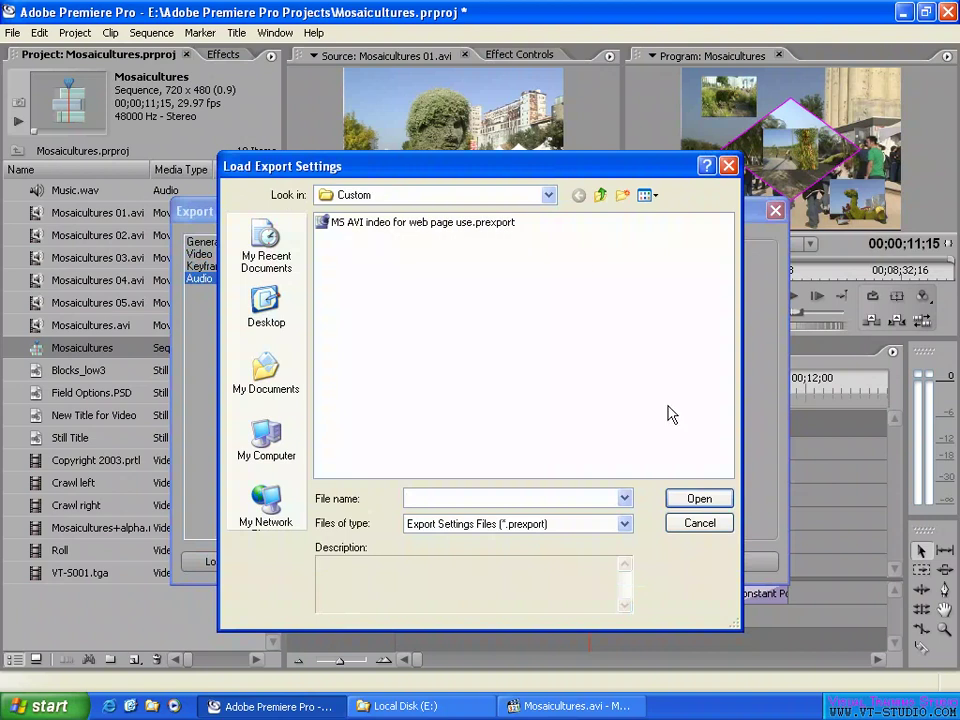
click(456, 222)
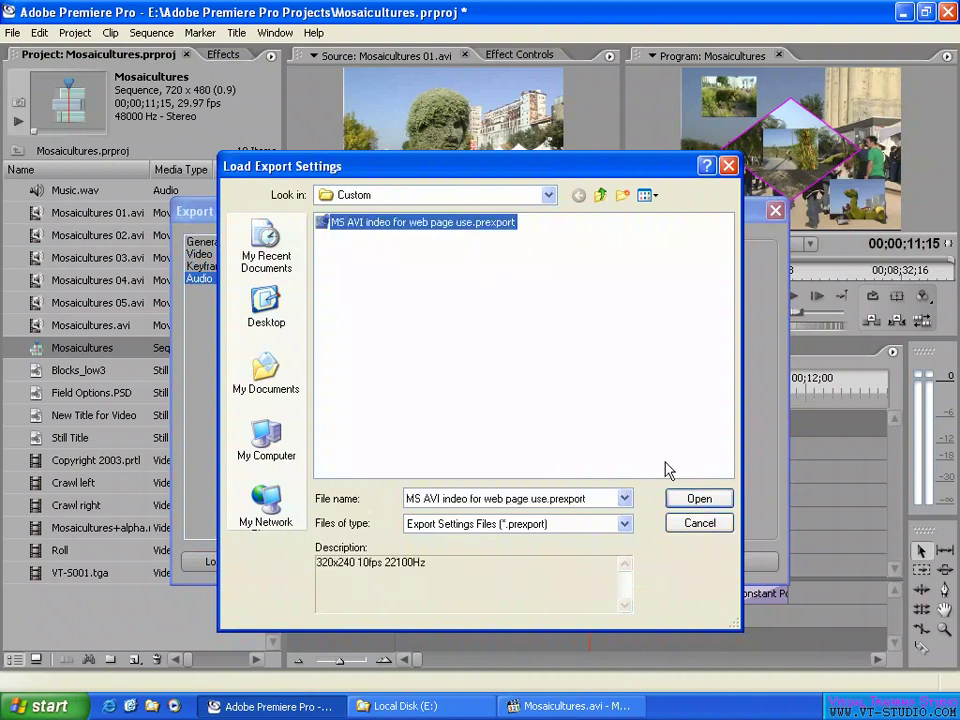
click(699, 523)
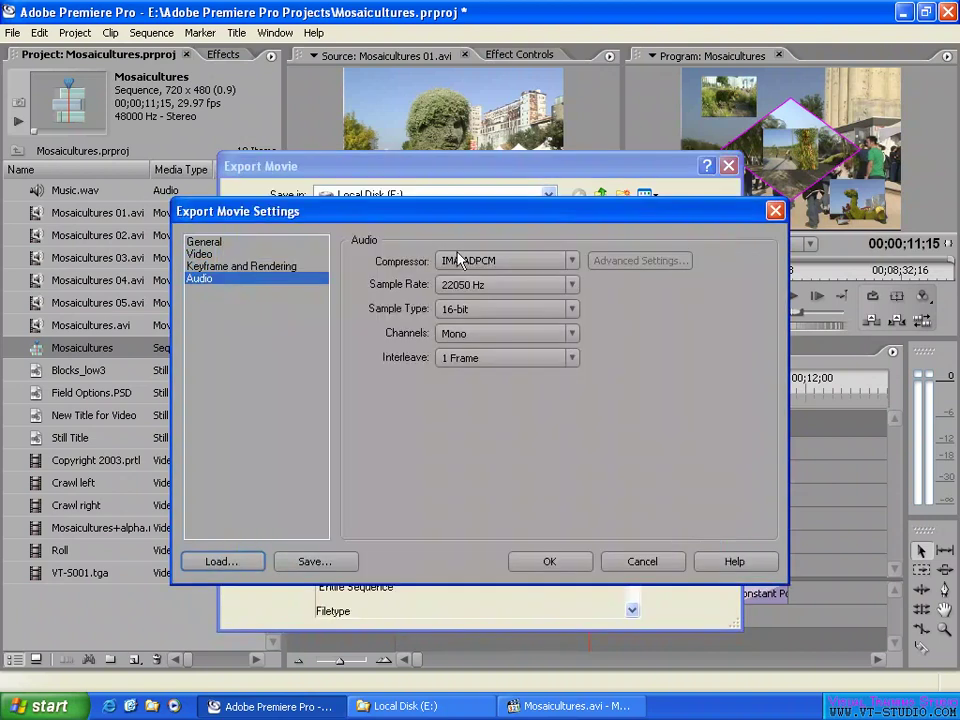
click(240, 244)
click(236, 255)
click(232, 267)
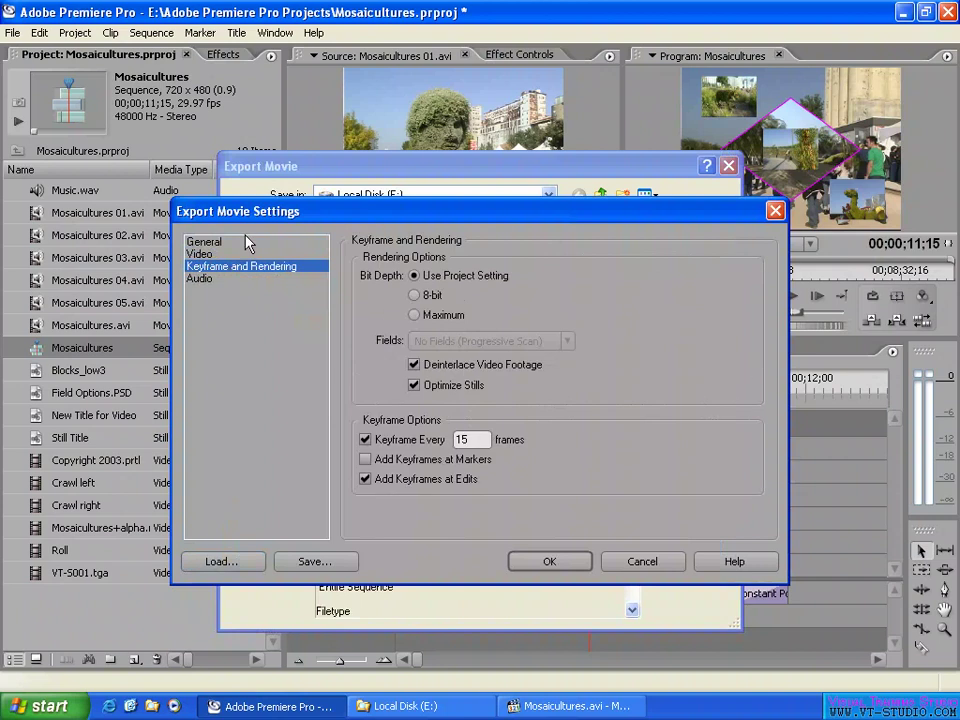
Step: Change the file type to QuickTime with the Photo - JPEG video compressor, and check the rendering and audio settings
click(246, 243)
click(543, 265)
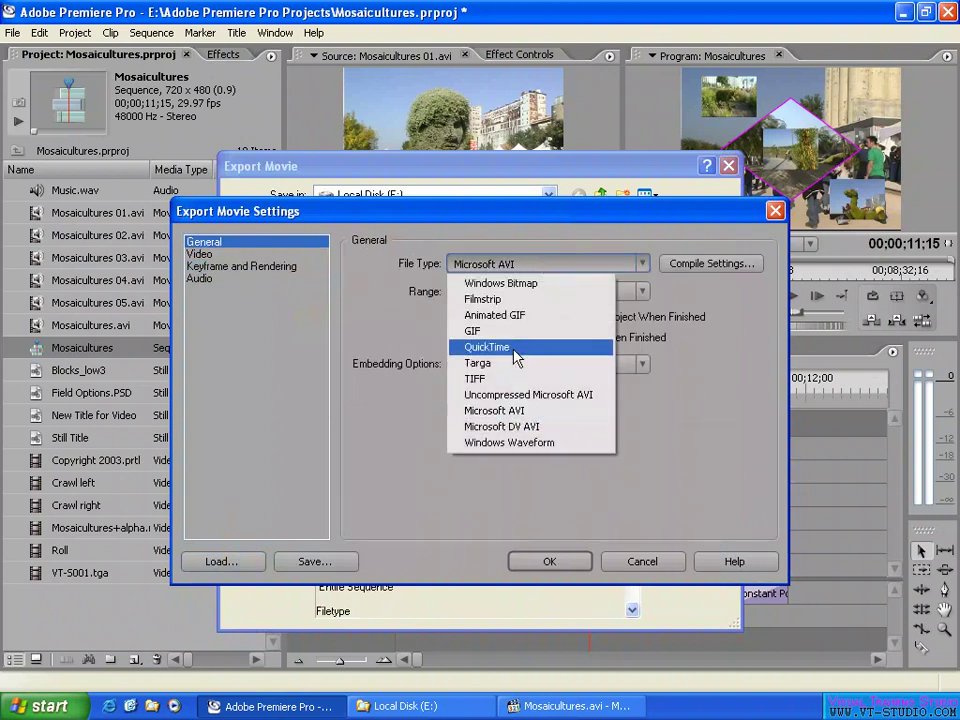
click(516, 357)
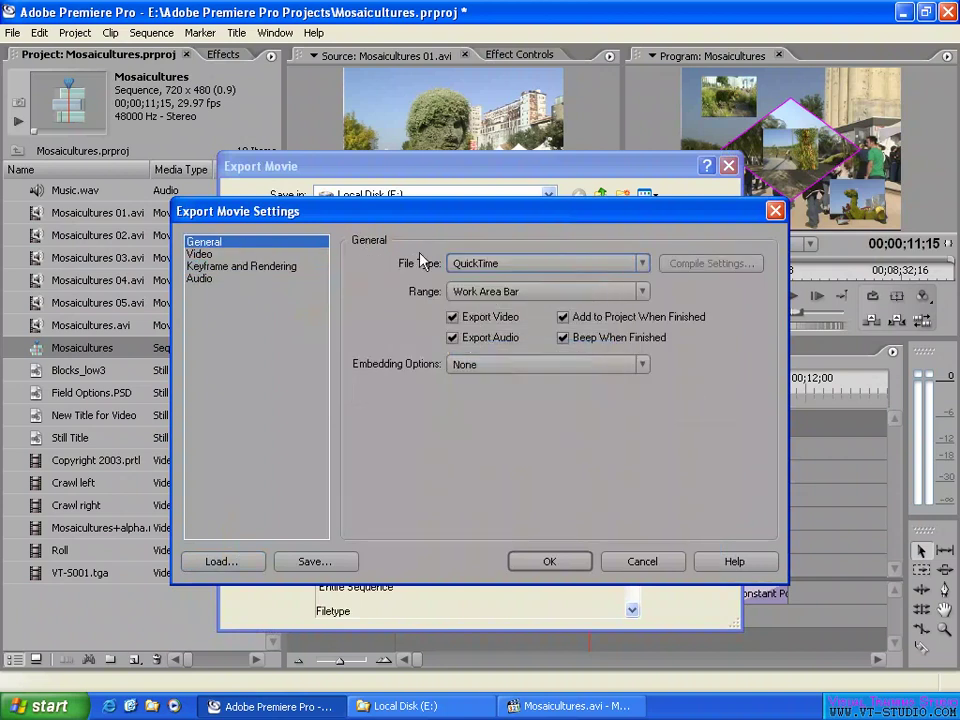
click(249, 257)
click(484, 262)
click(508, 471)
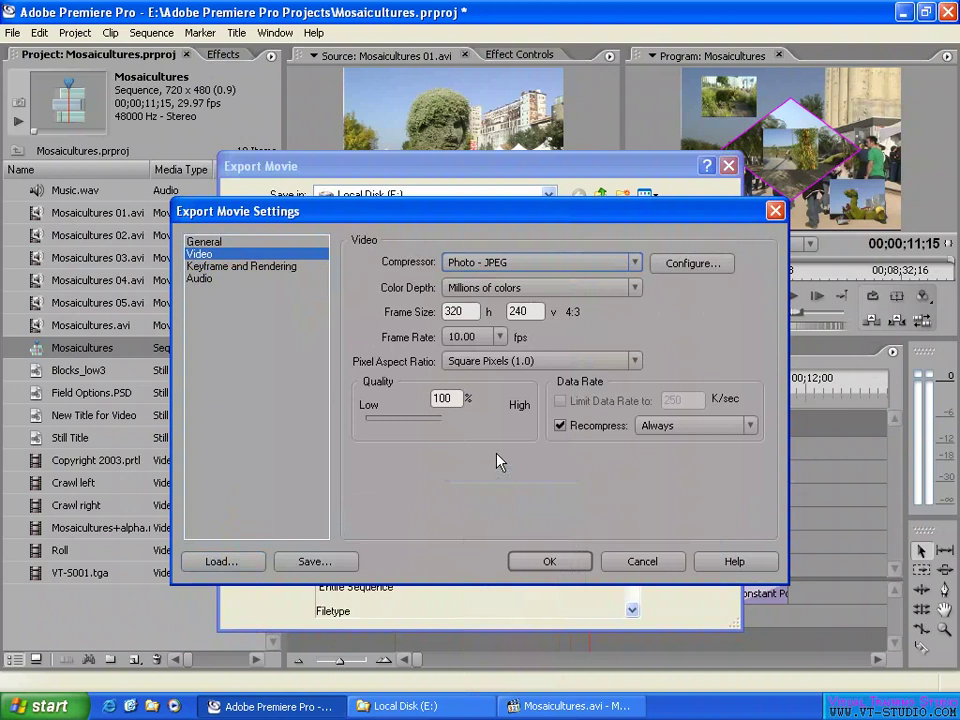
click(220, 266)
click(200, 278)
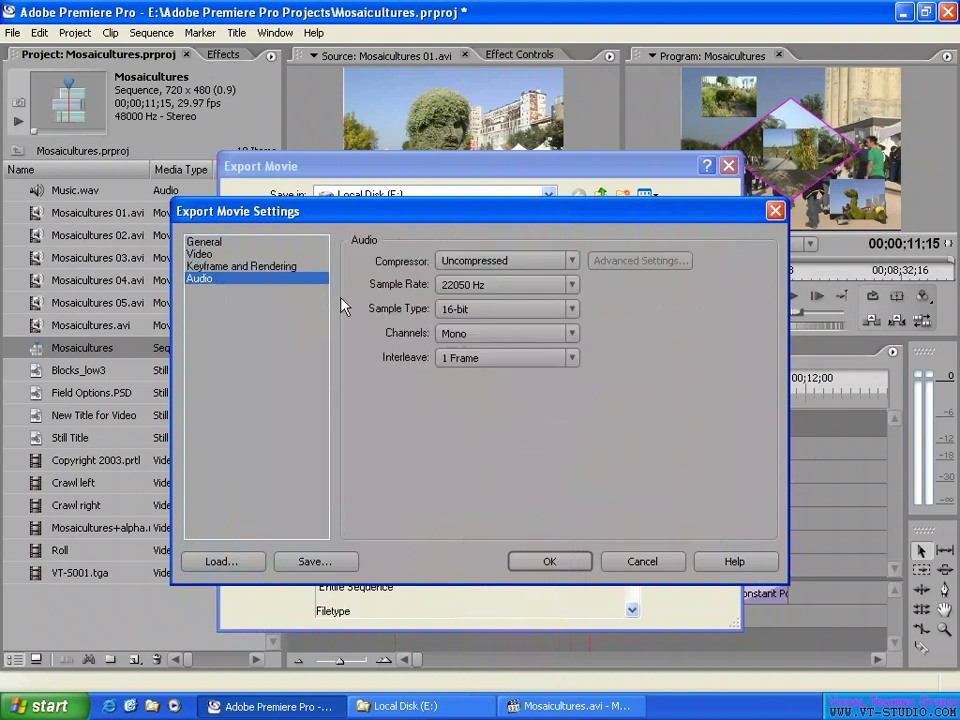
Step: Load the saved export settings file "MS AVI indeo for web page use.prexport"
click(224, 561)
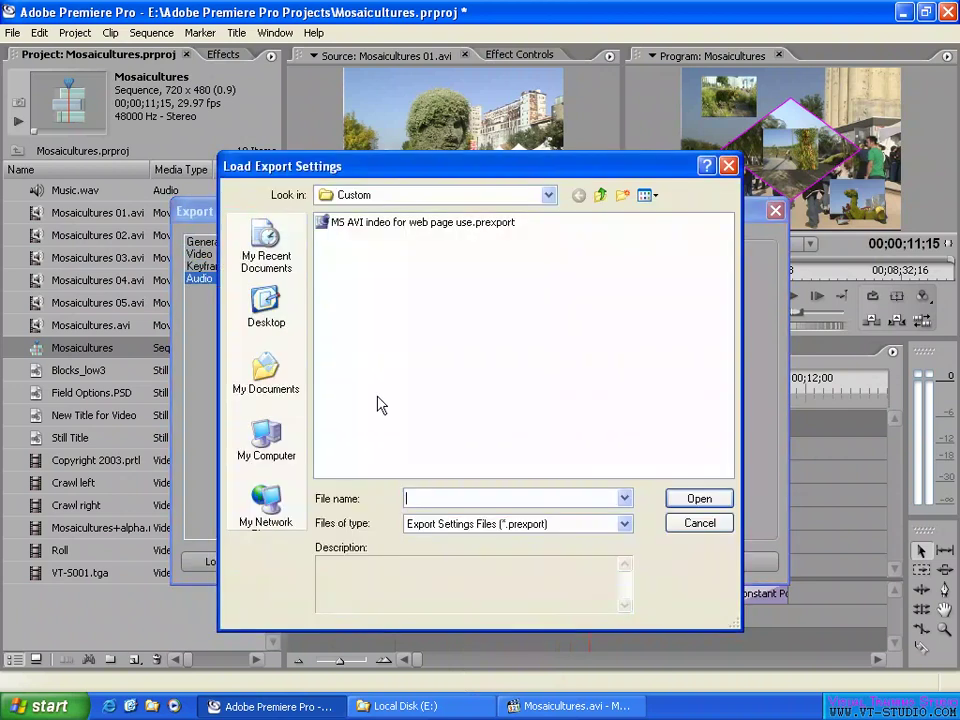
click(426, 222)
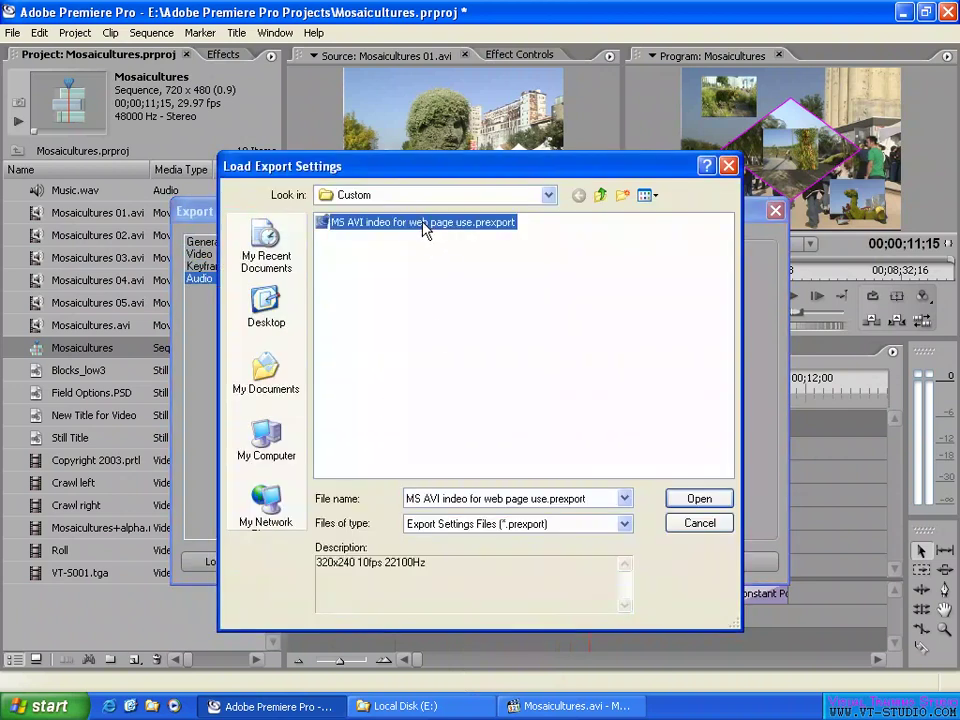
click(700, 498)
Step: Check the loaded preset's file type, compressor, frame size, rendering and audio settings
click(204, 242)
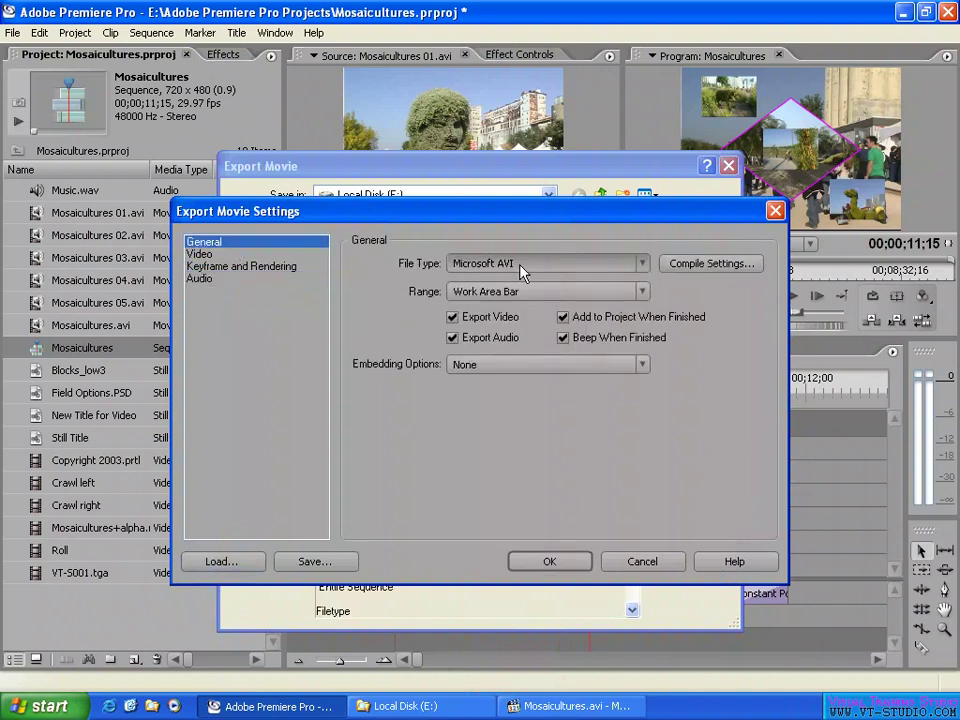
click(200, 254)
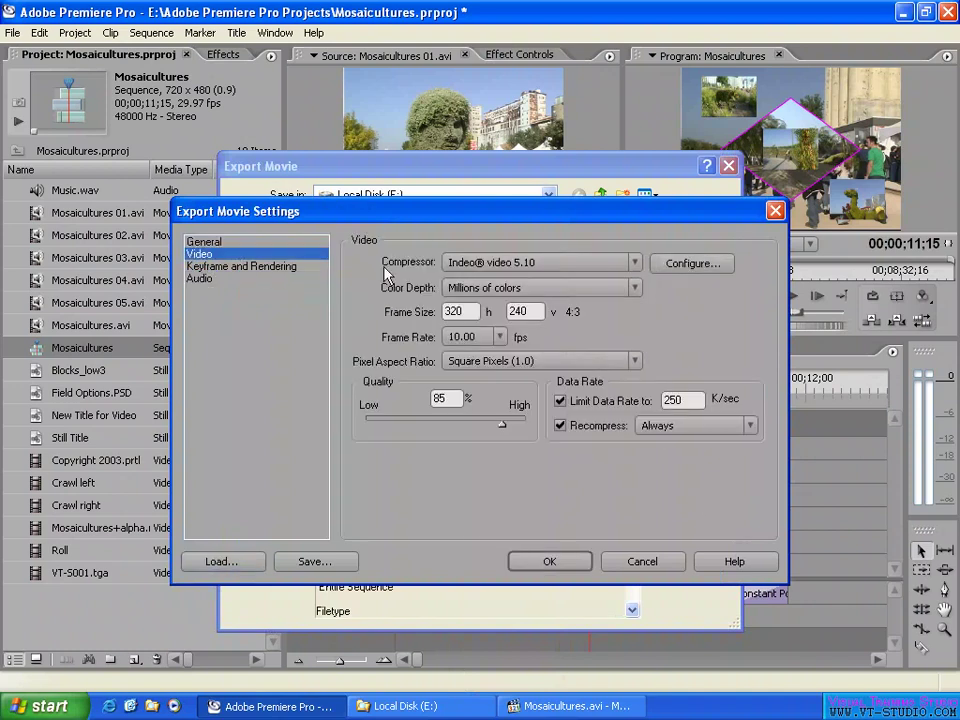
double_click(455, 311)
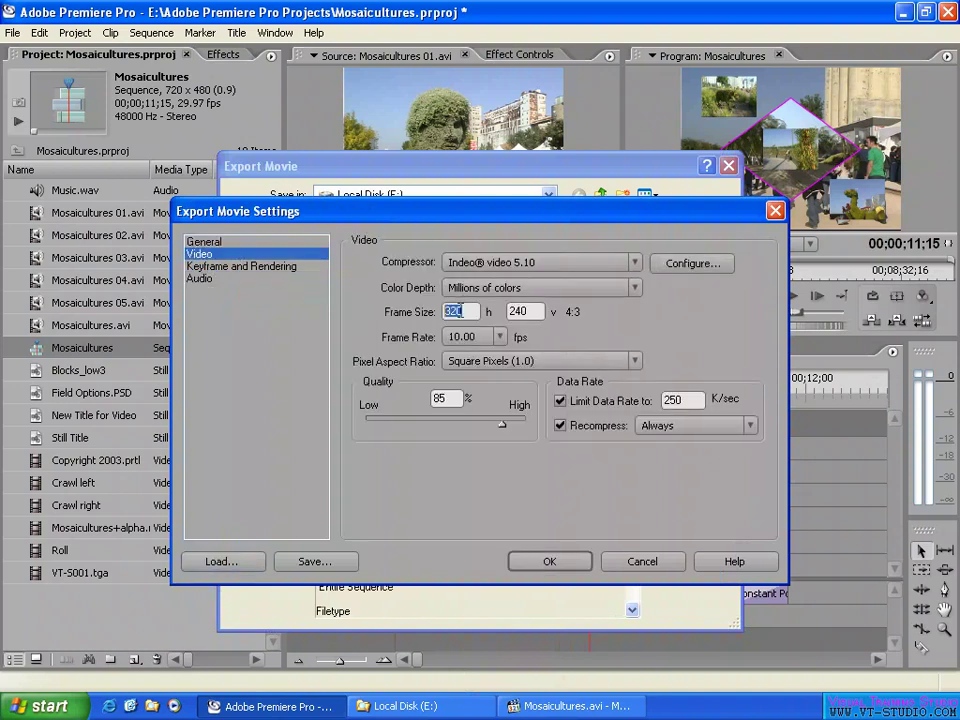
click(228, 268)
click(268, 279)
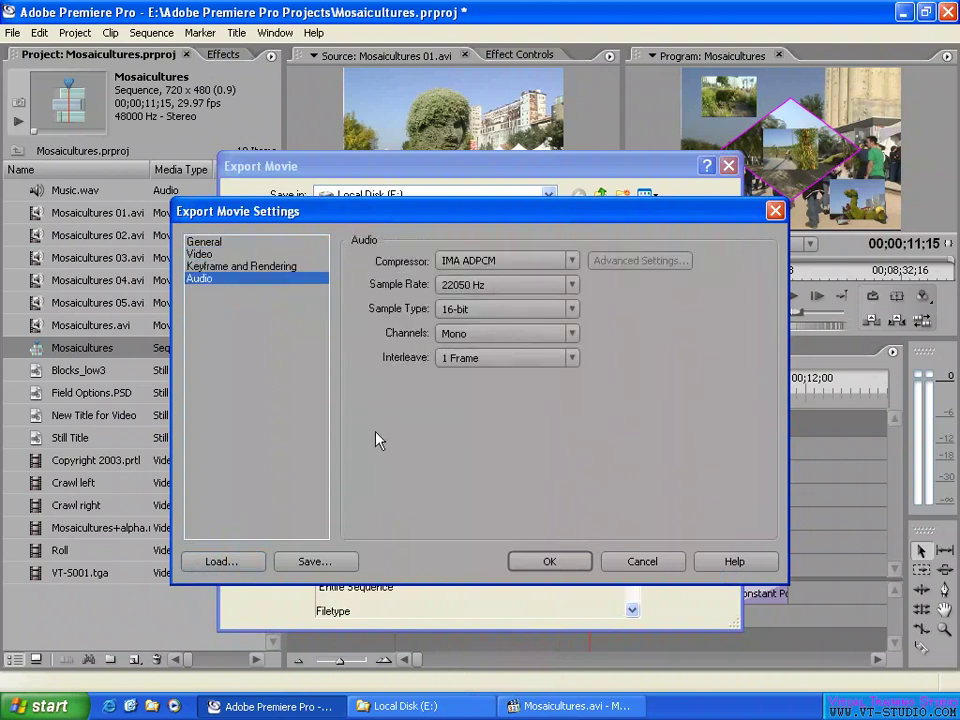
click(238, 243)
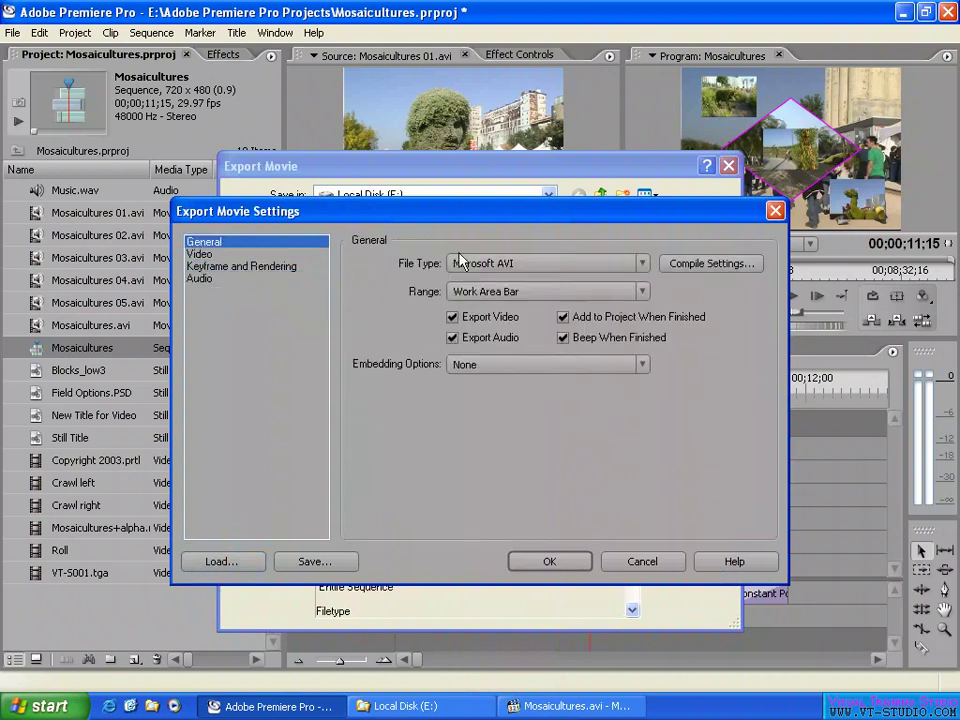
Step: Review the video, keyframe and rendering, and audio pages of the export settings once more
click(258, 255)
click(240, 267)
click(238, 279)
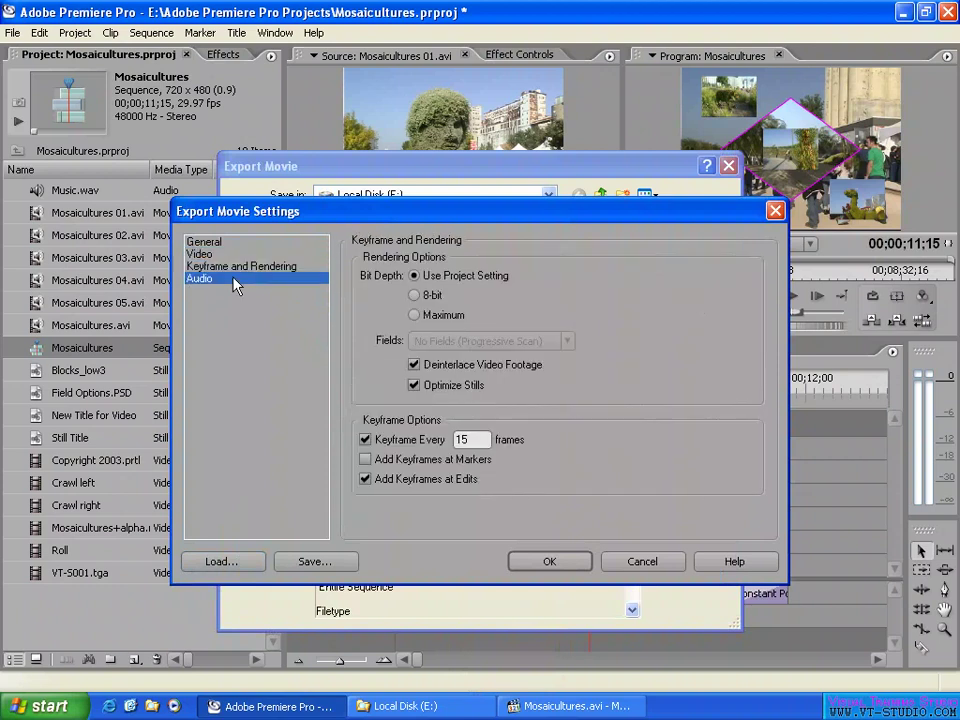
click(242, 256)
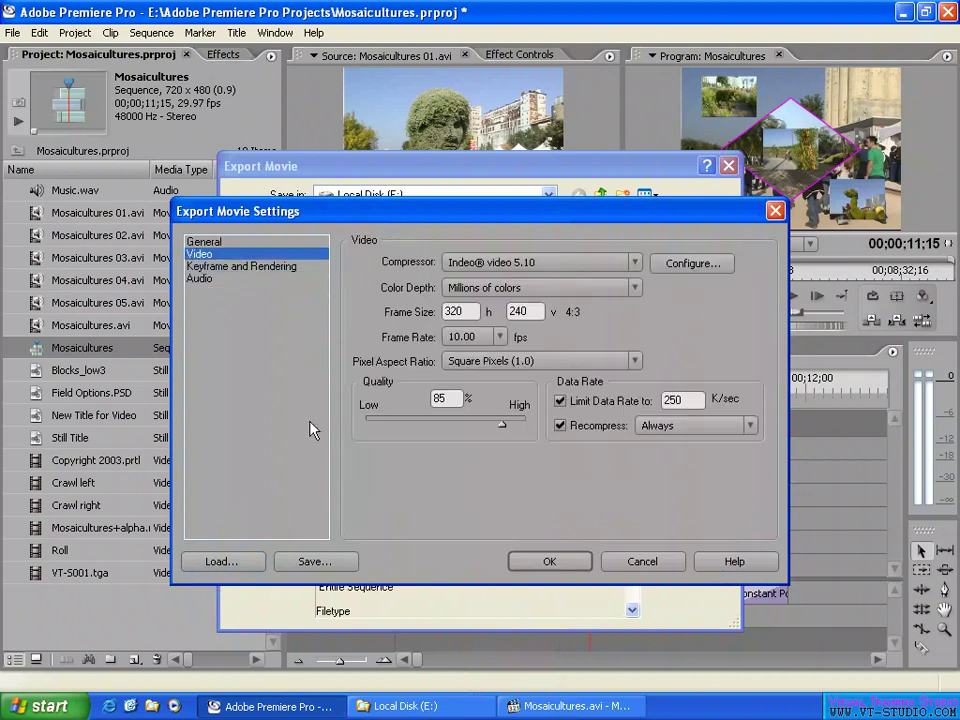
Step: Reload the export settings file "MS AVI indeo for web page use.prexport" from the Custom folder
click(230, 563)
click(422, 224)
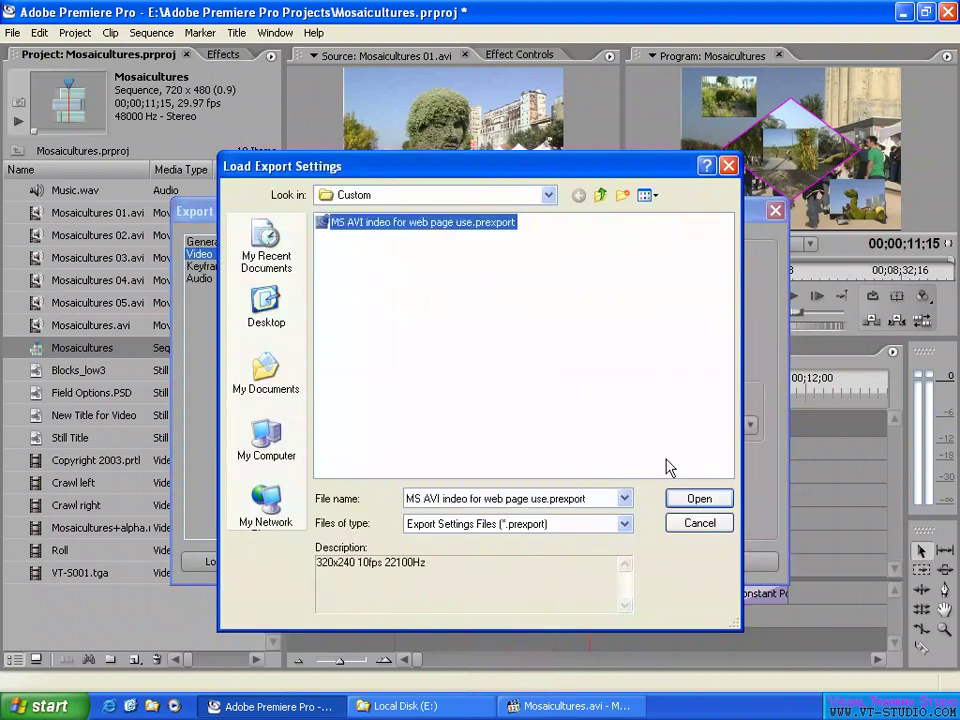
click(692, 500)
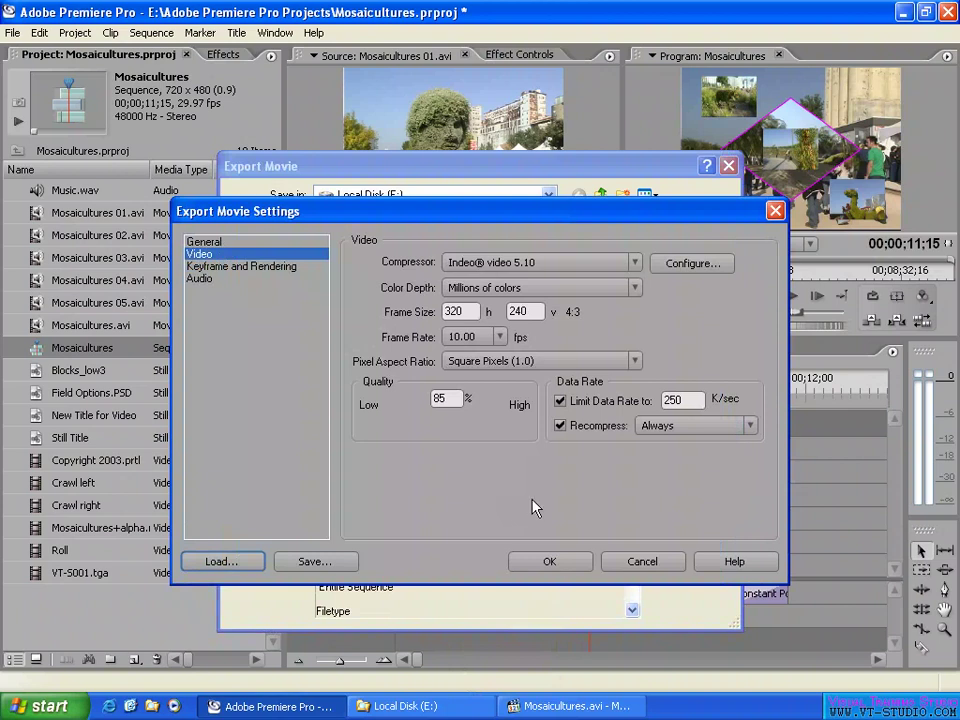
Step: Accept the export settings and export the work area to Local Disk (E:) as Mosaicultures01.avi
click(552, 563)
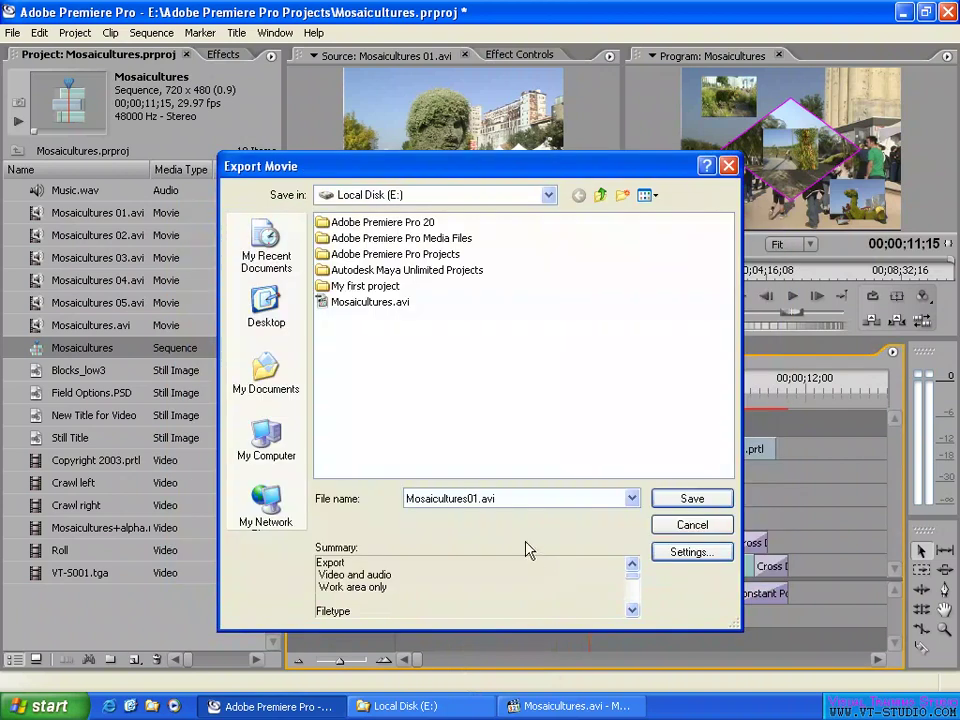
click(692, 503)
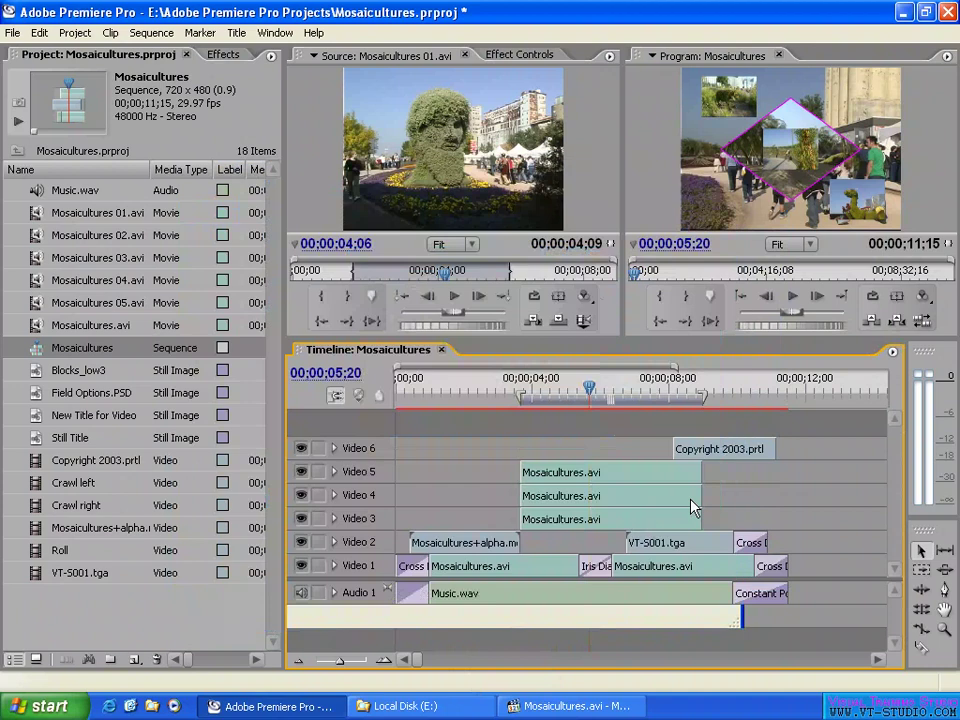
click(375, 396)
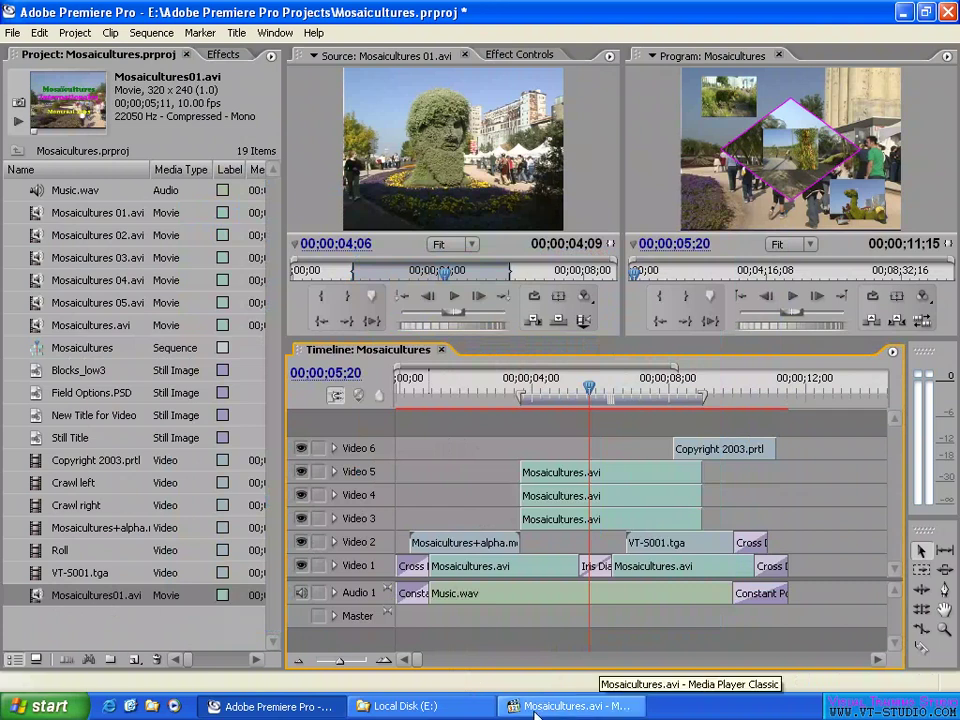
Step: Switch to Media Player Classic and close the player showing the earlier export Mosaicultures.avi
click(569, 707)
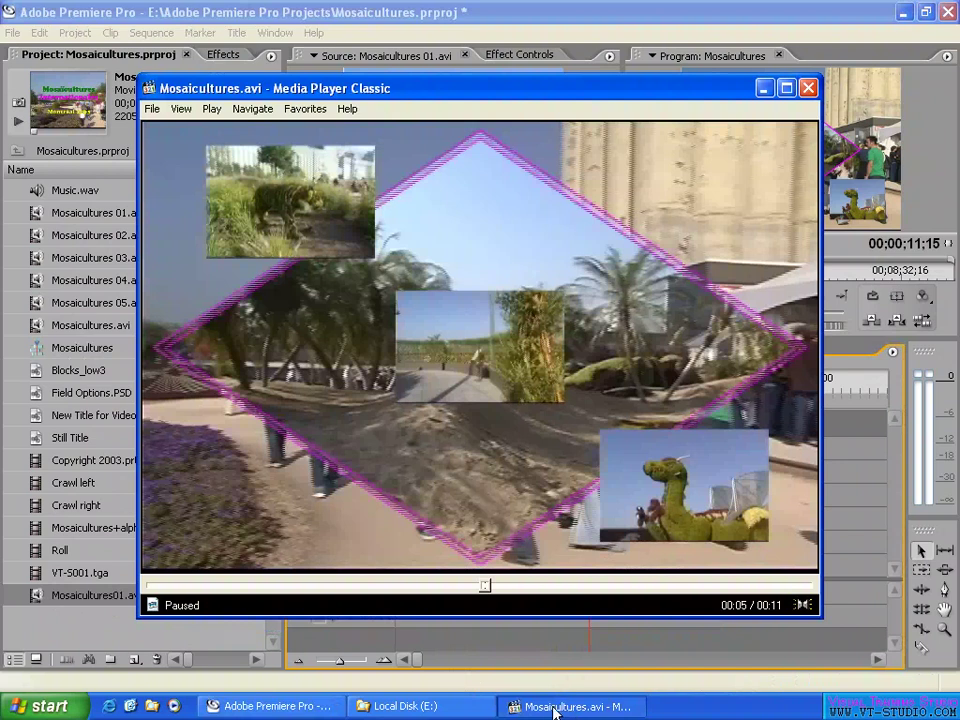
right_click(572, 708)
click(588, 695)
Step: Switch to the Local Disk (E:) folder window, play Mosaicultures01.avi, pause it and scrub to about 00:03
click(400, 706)
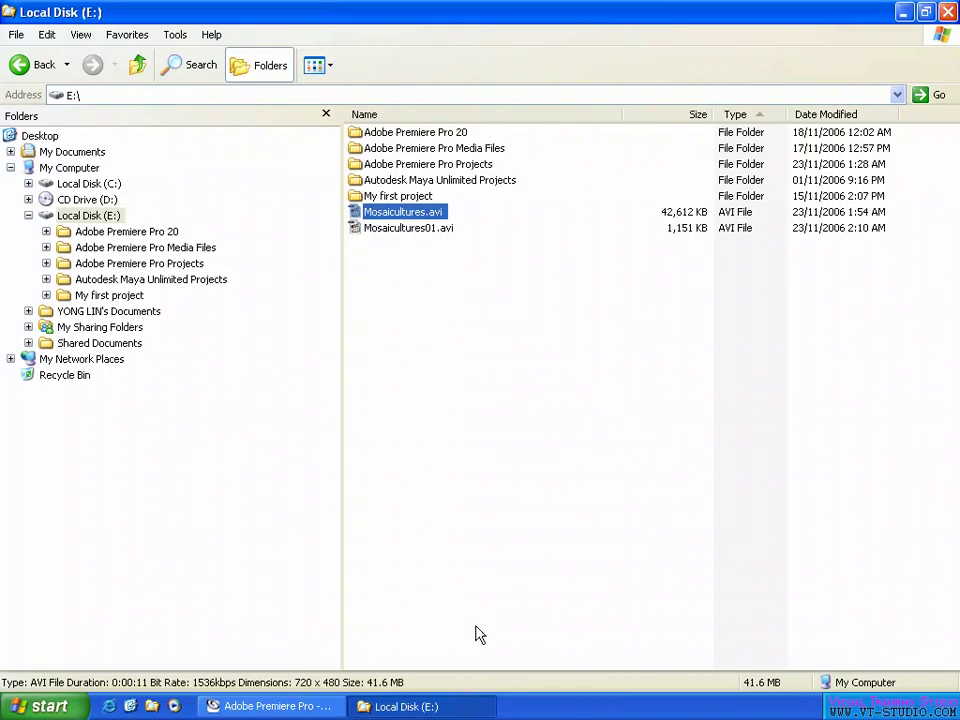
click(416, 232)
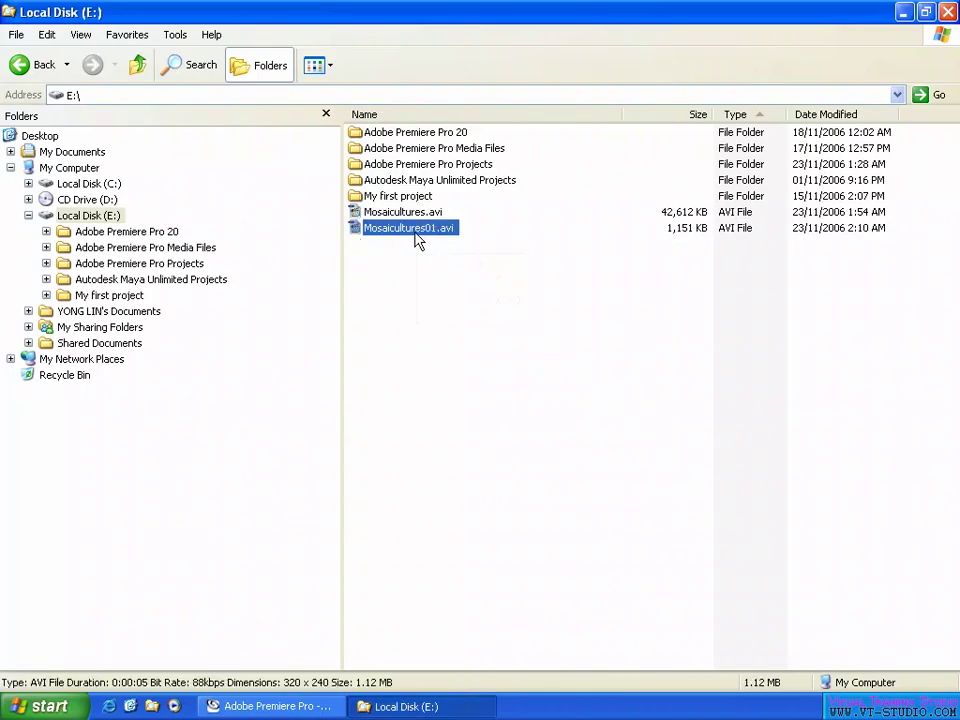
double_click(417, 236)
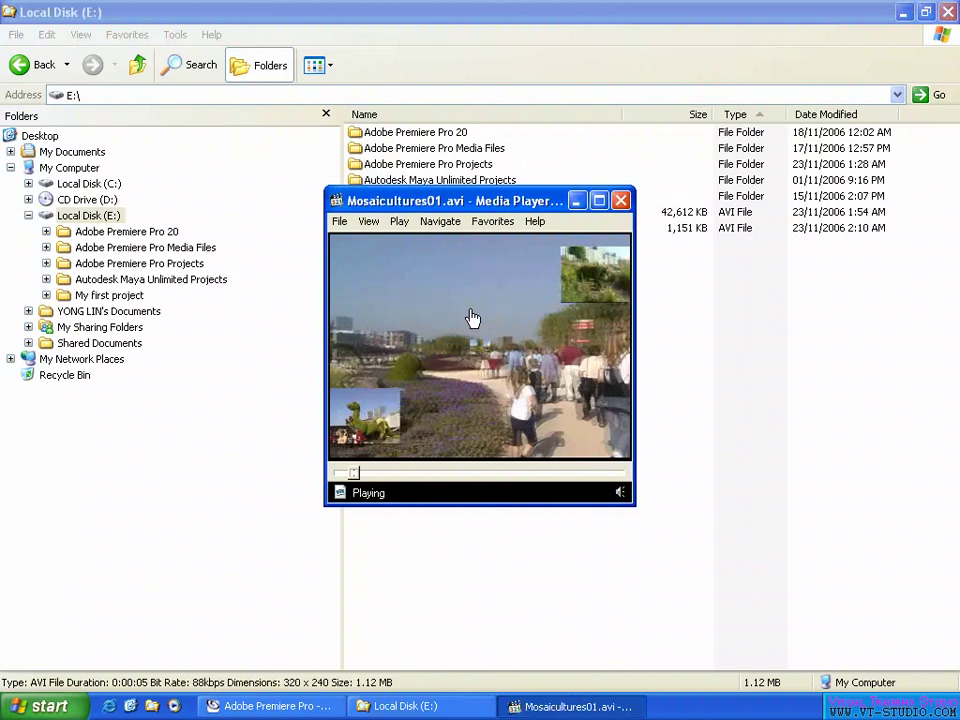
click(460, 335)
drag(429, 476, 491, 469)
click(505, 479)
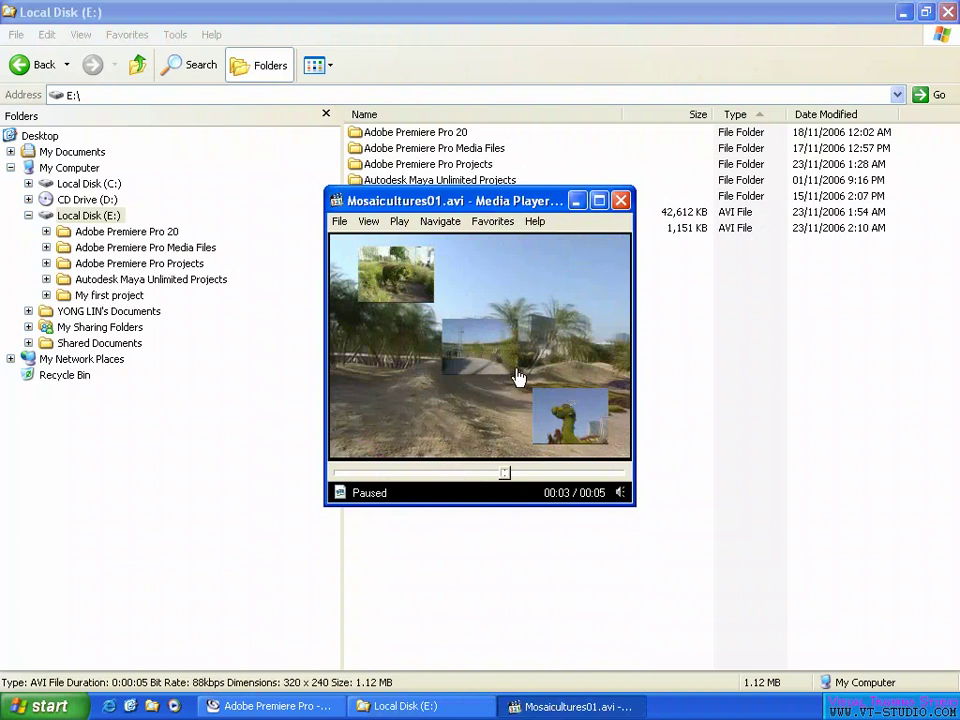
Step: Inspect the video frame rate and audio format in the clip's property details, close them and scrub back to about 00:02
right_click(505, 294)
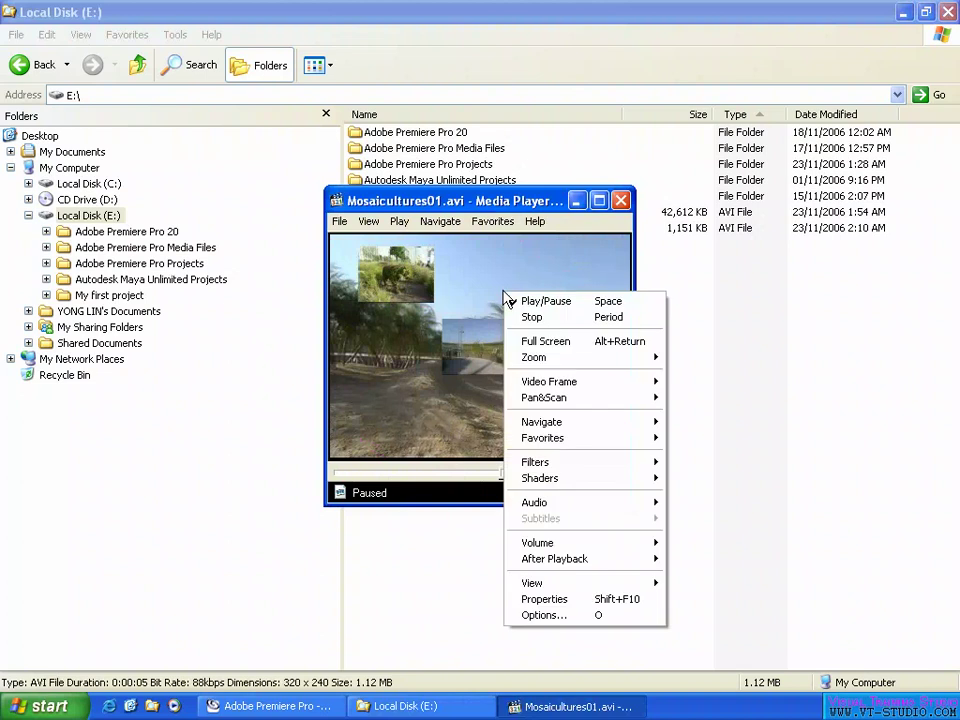
click(557, 598)
click(374, 191)
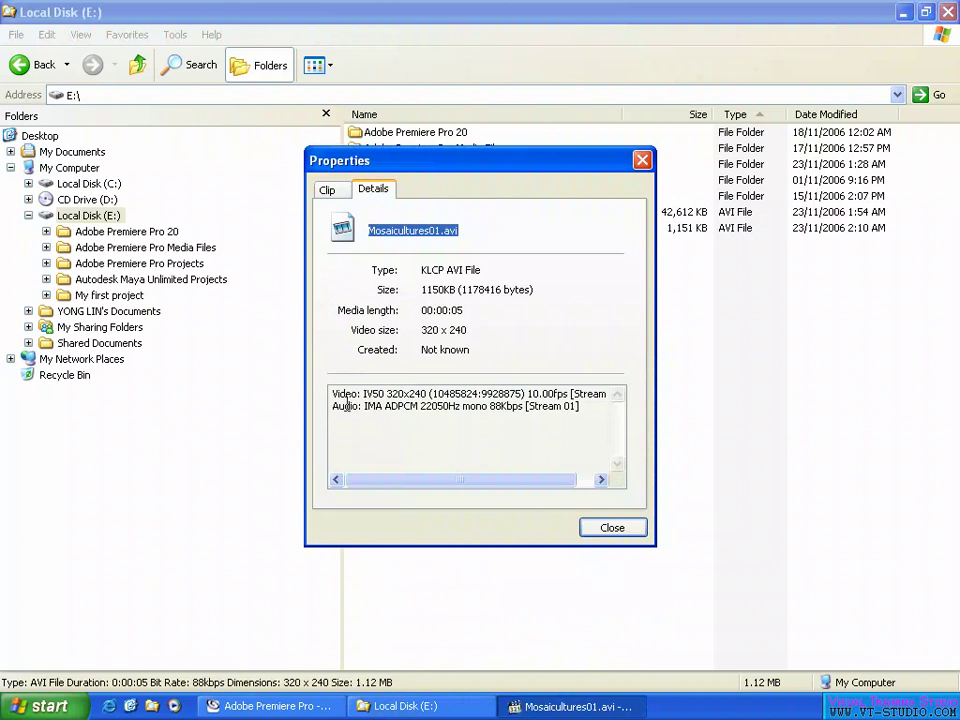
drag(364, 406, 433, 407)
drag(528, 394, 556, 394)
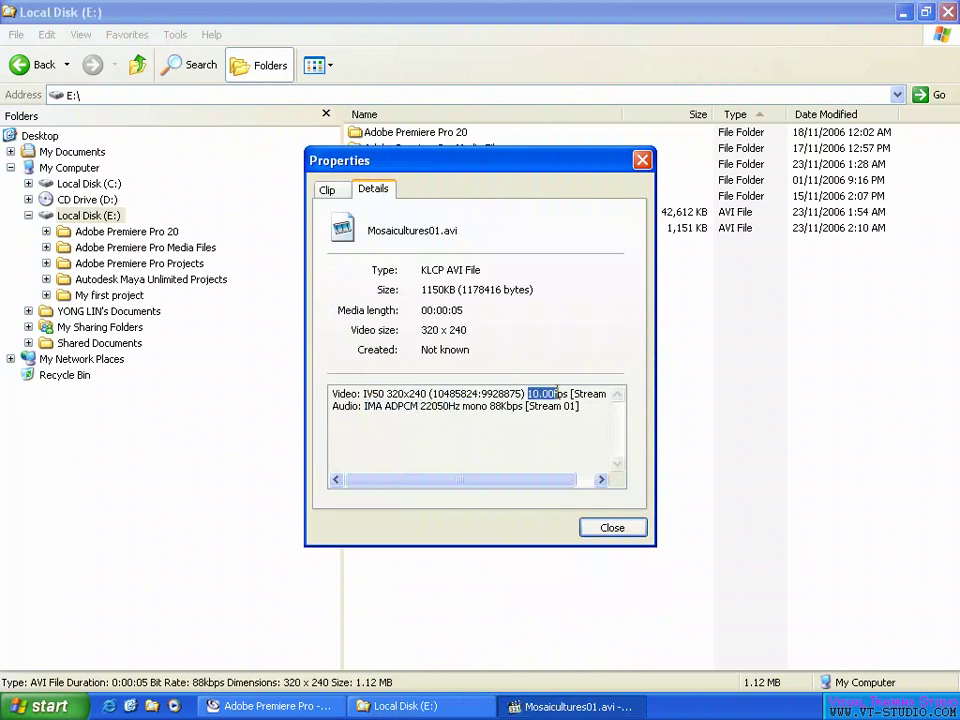
click(601, 536)
drag(509, 475, 446, 476)
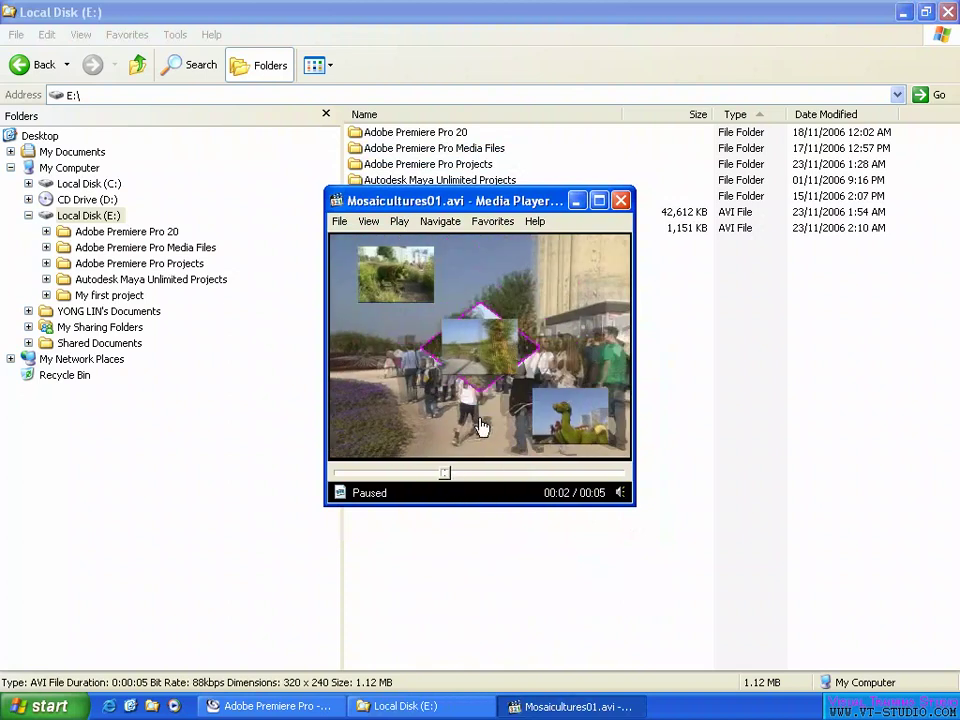